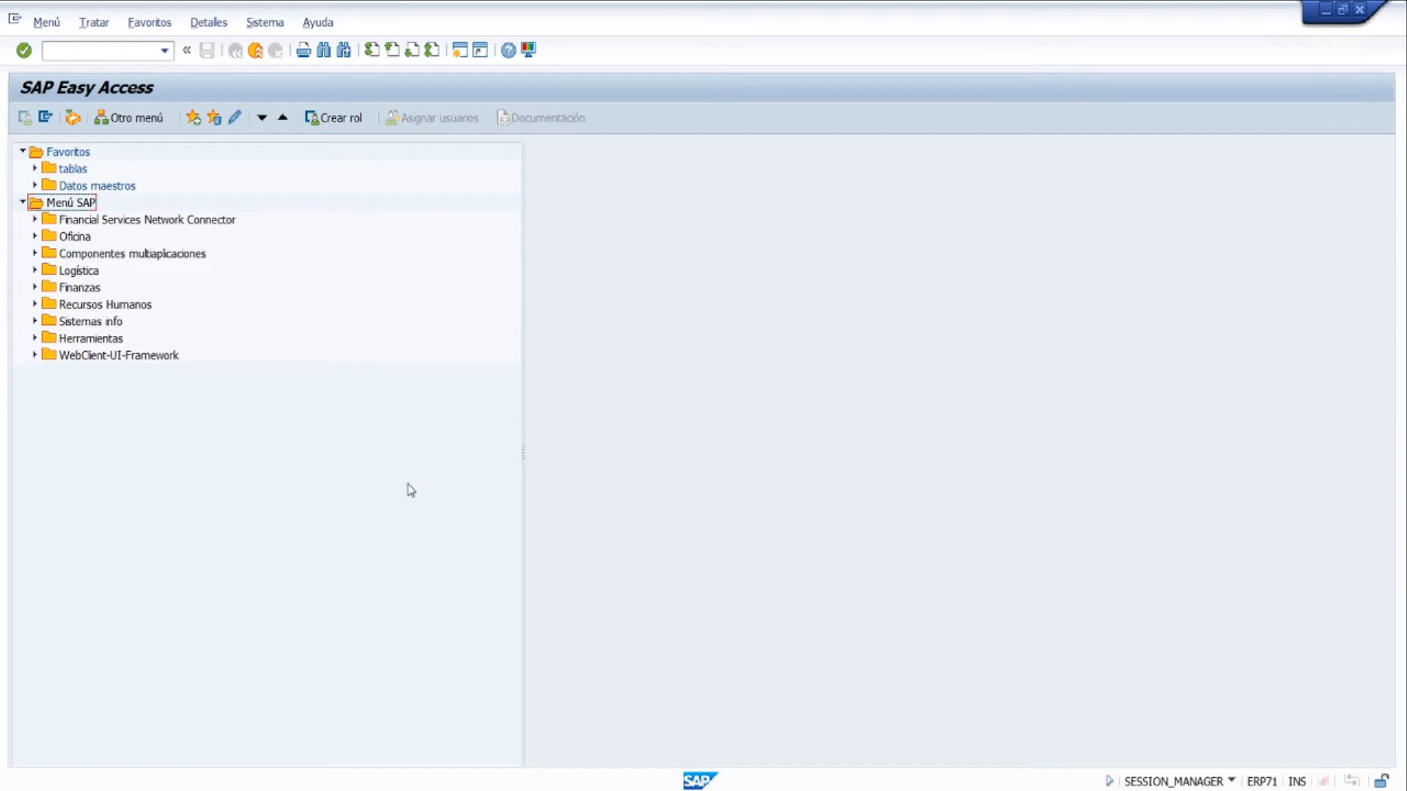
Start transaction SE16N and load table T001 with its selection fields.
{"action": "left_click", "coordinate": [117, 51]}
{"action": "type", "text": "se16n"}
{"action": "key", "text": "Return"}
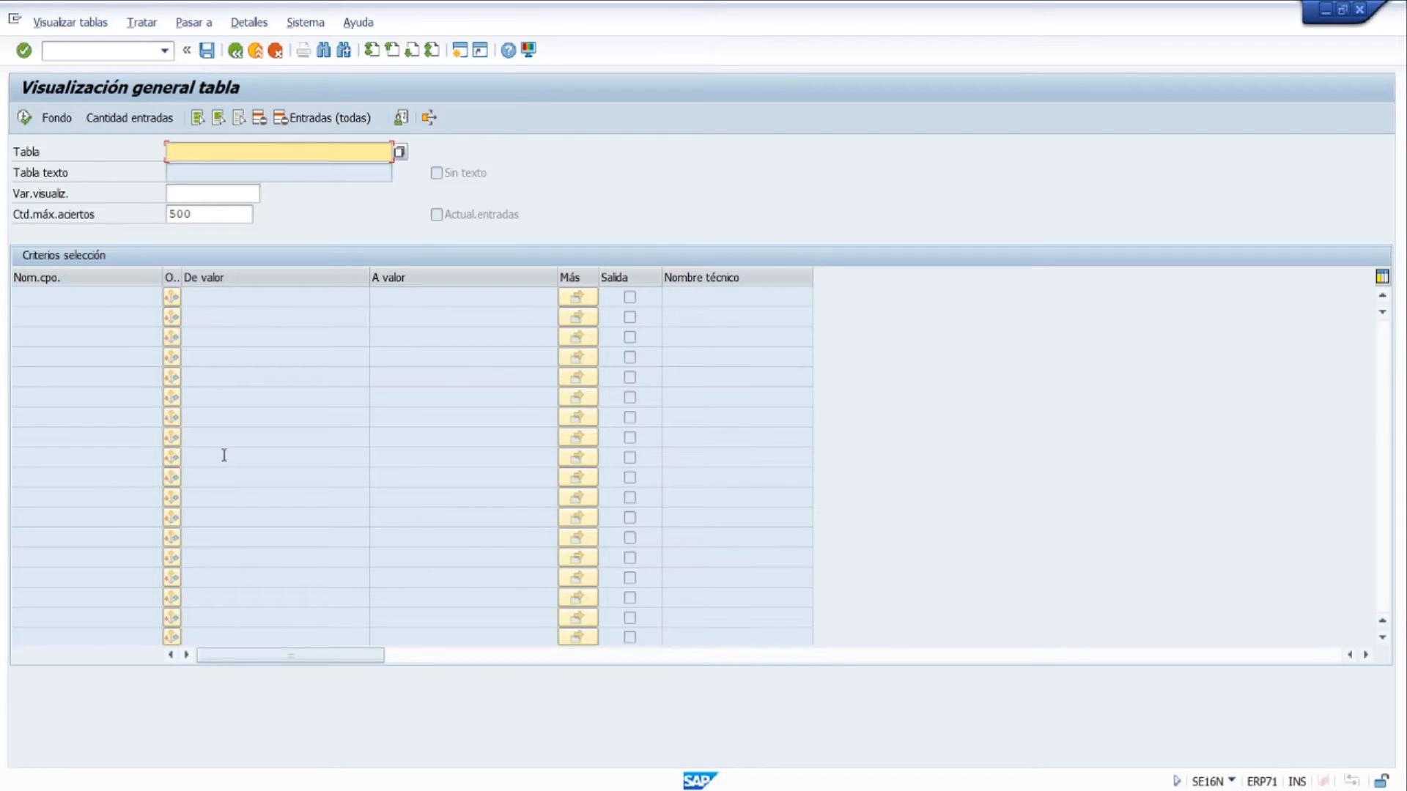
{"action": "type", "text": "t001"}
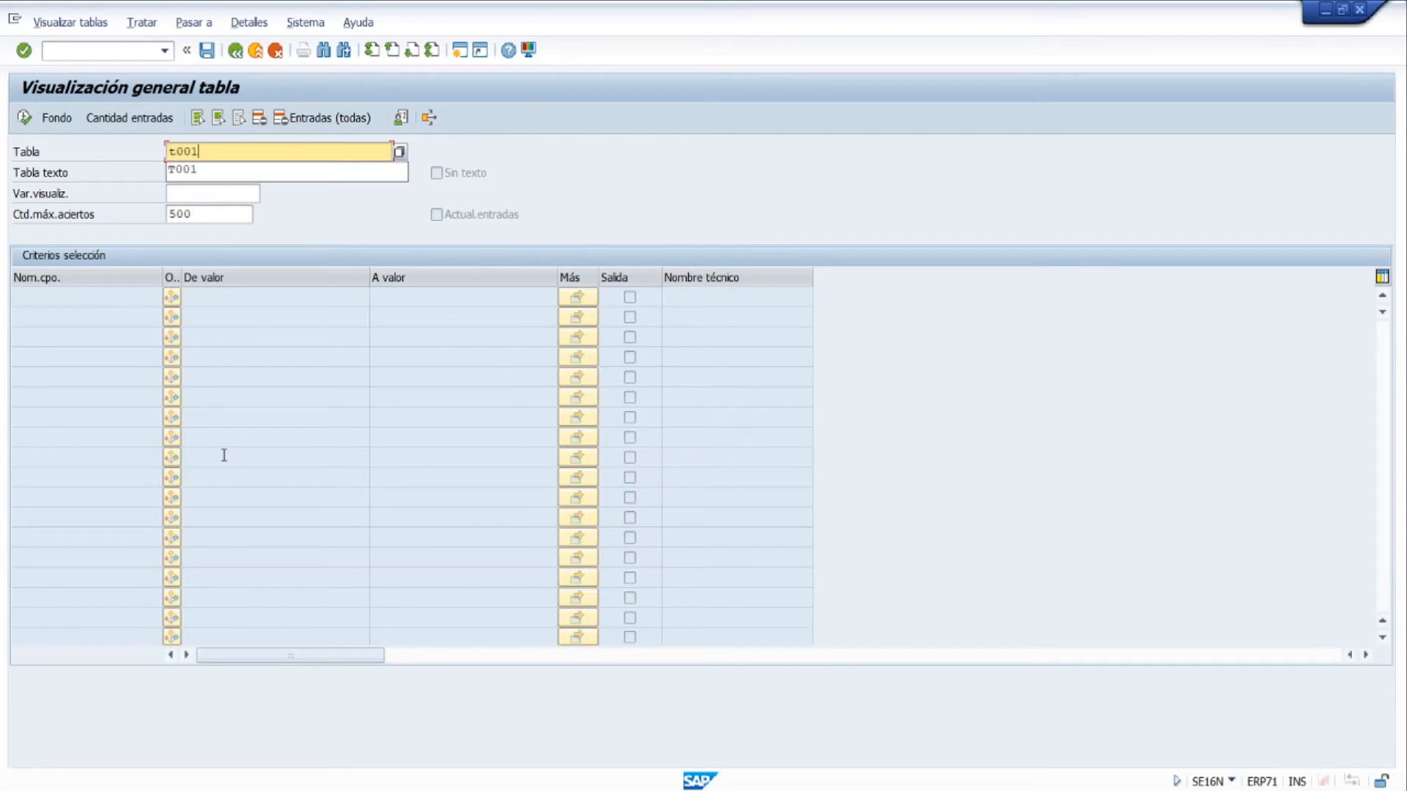
{"action": "key", "text": "Return"}
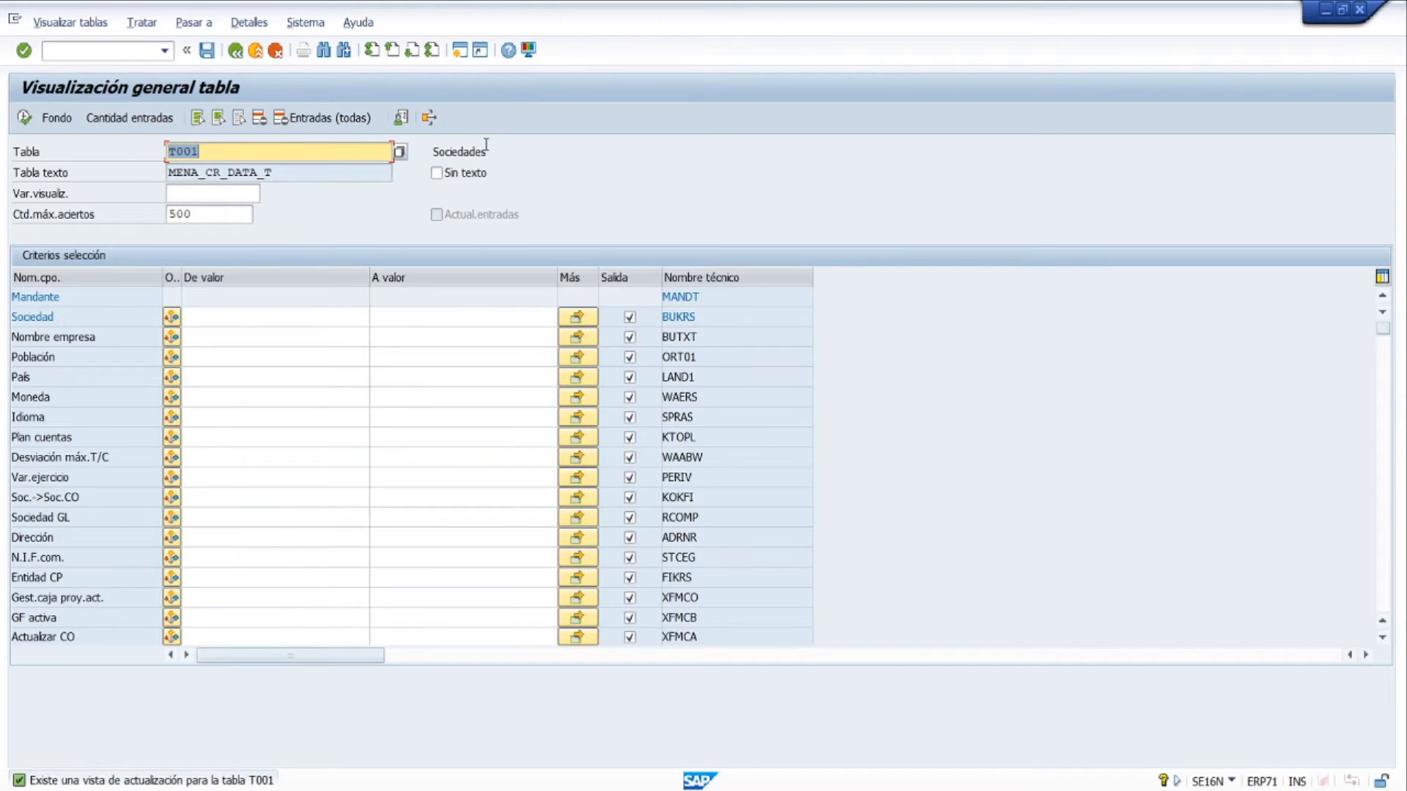
{"action": "left_click_drag", "start_coordinate": [488, 151], "coordinate": [433, 152]}
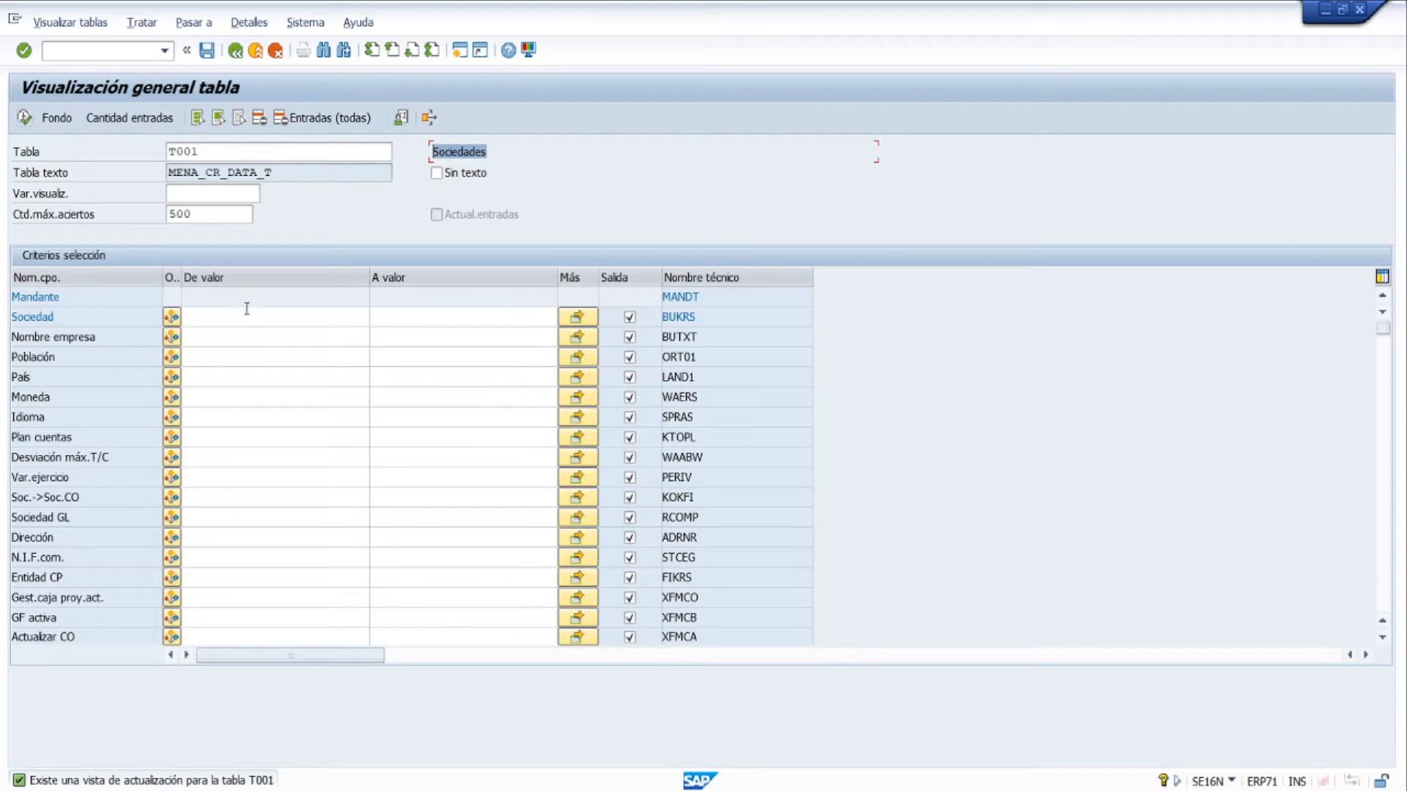
Display the entries of table T001, check the number of hits, and return to the selection screen.
{"action": "left_click", "coordinate": [26, 119]}
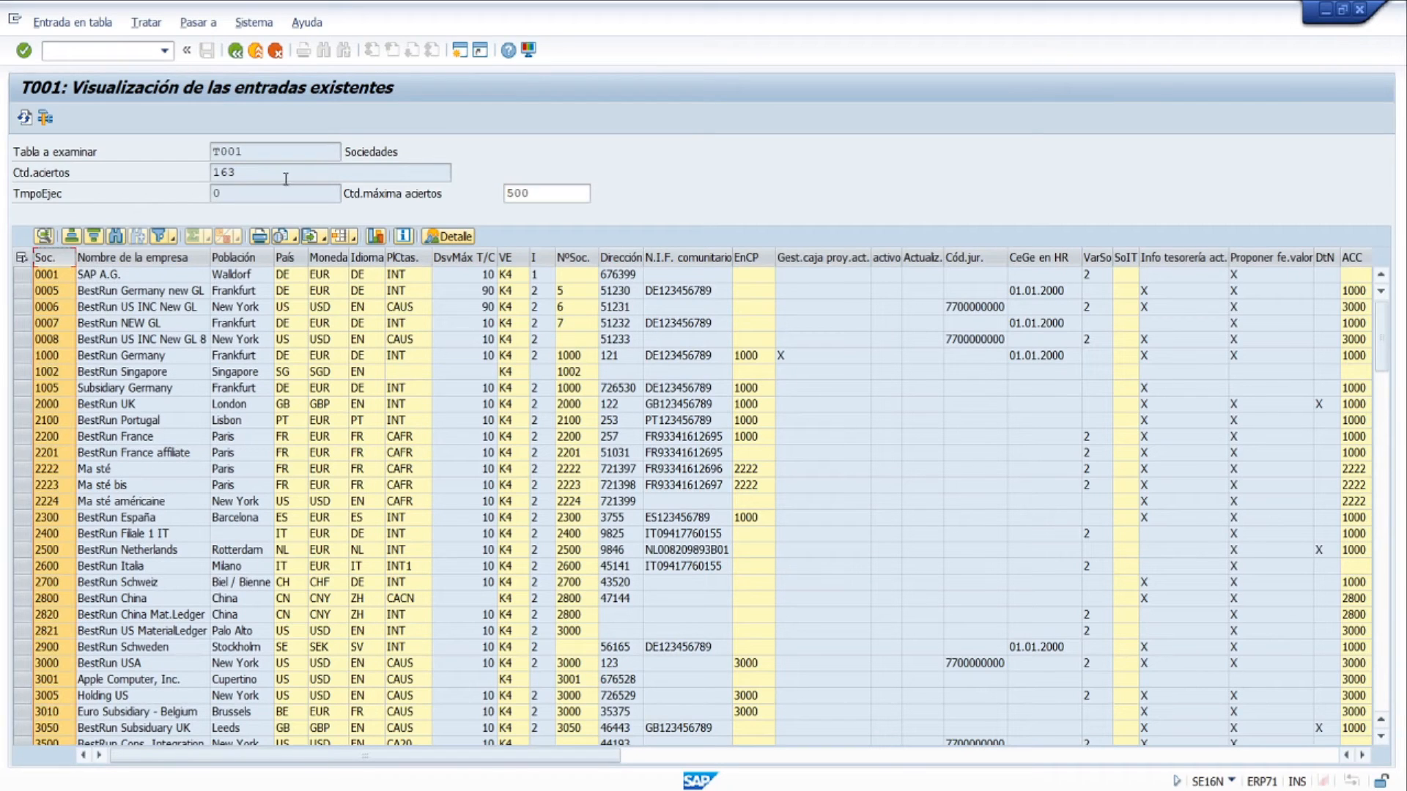
{"action": "left_click_drag", "start_coordinate": [285, 178], "coordinate": [114, 166]}
{"action": "left_click", "coordinate": [235, 50]}
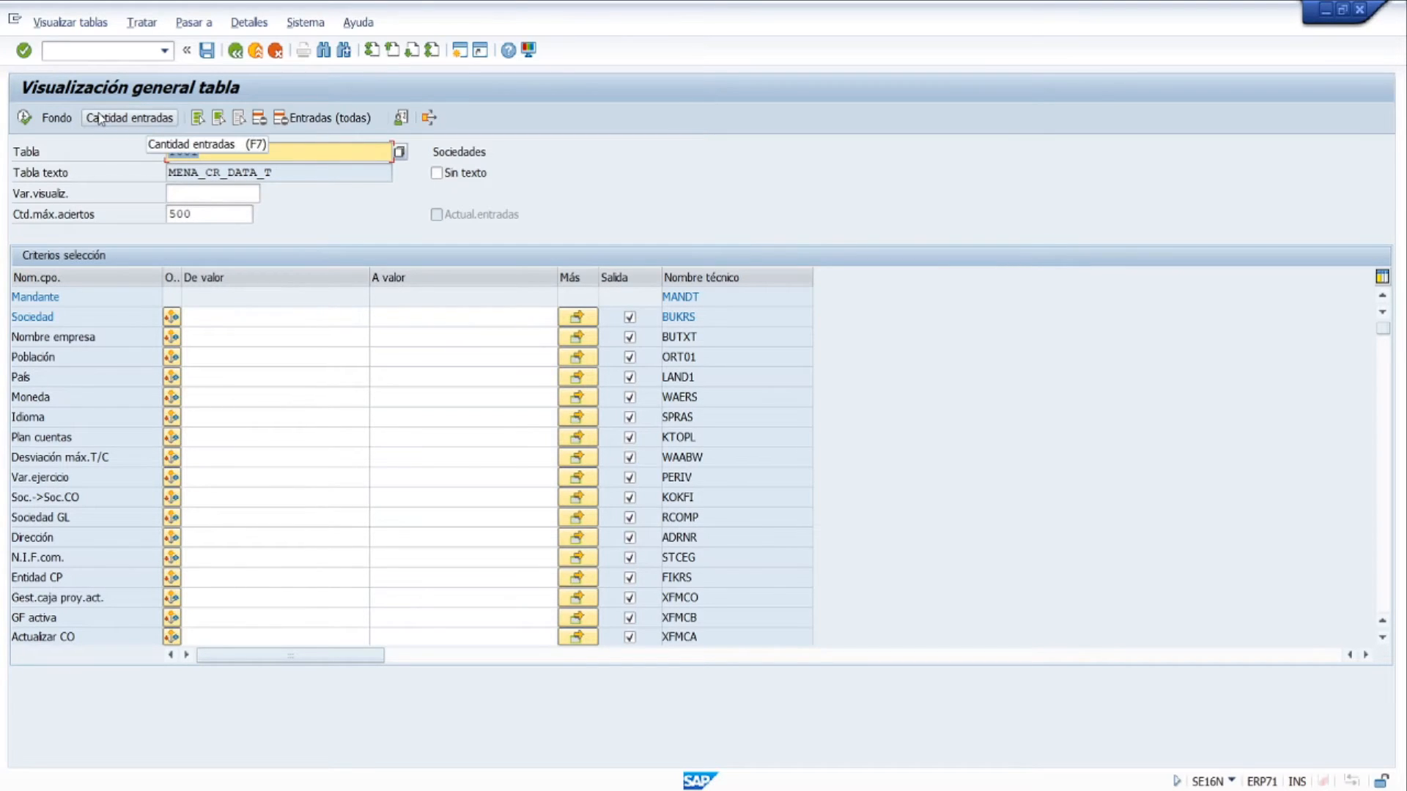
Check how many entries table T001 contains without displaying them, and close the count.
{"action": "left_click", "coordinate": [142, 120]}
{"action": "left_click_drag", "start_coordinate": [302, 174], "coordinate": [995, 154]}
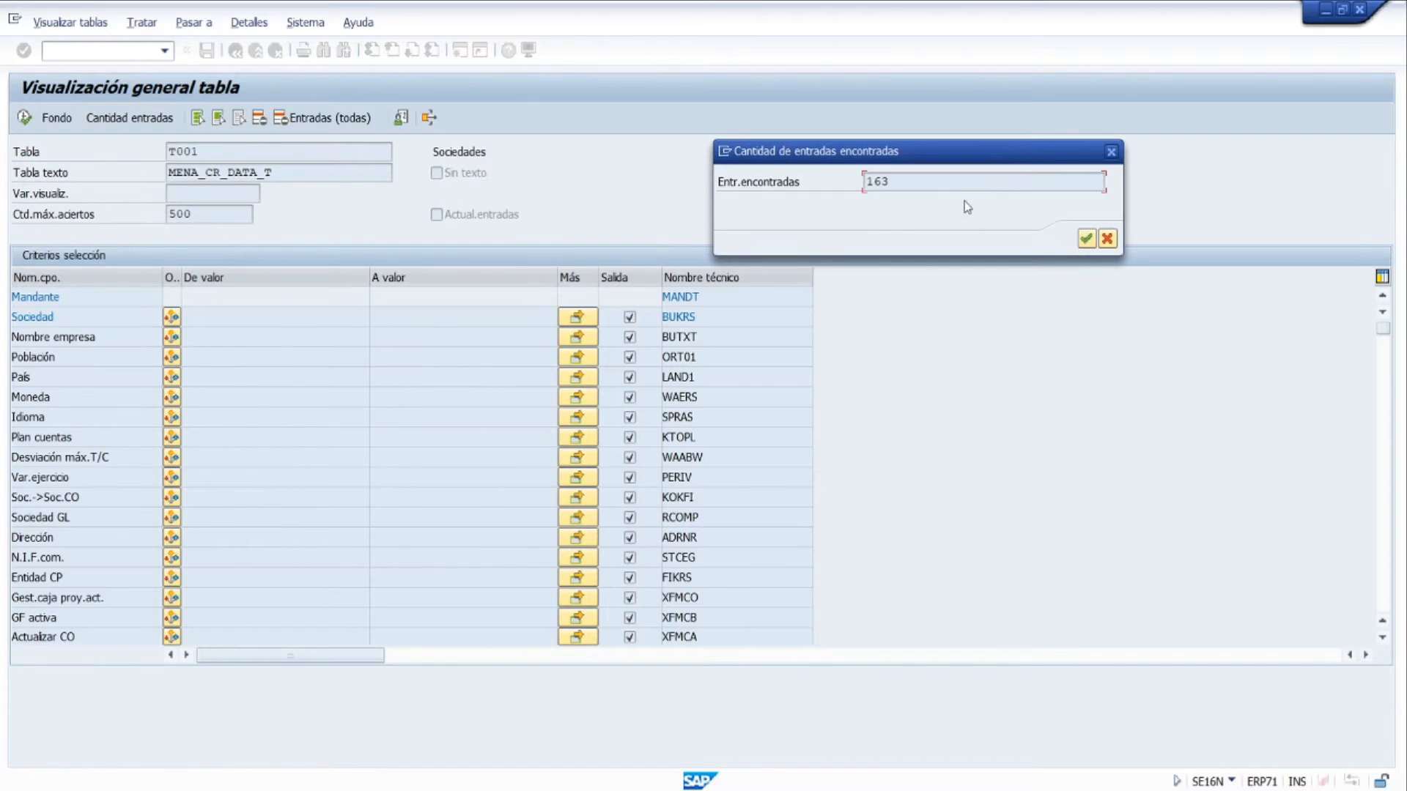
{"action": "left_click_drag", "start_coordinate": [916, 183], "coordinate": [636, 215]}
{"action": "left_click", "coordinate": [1110, 153]}
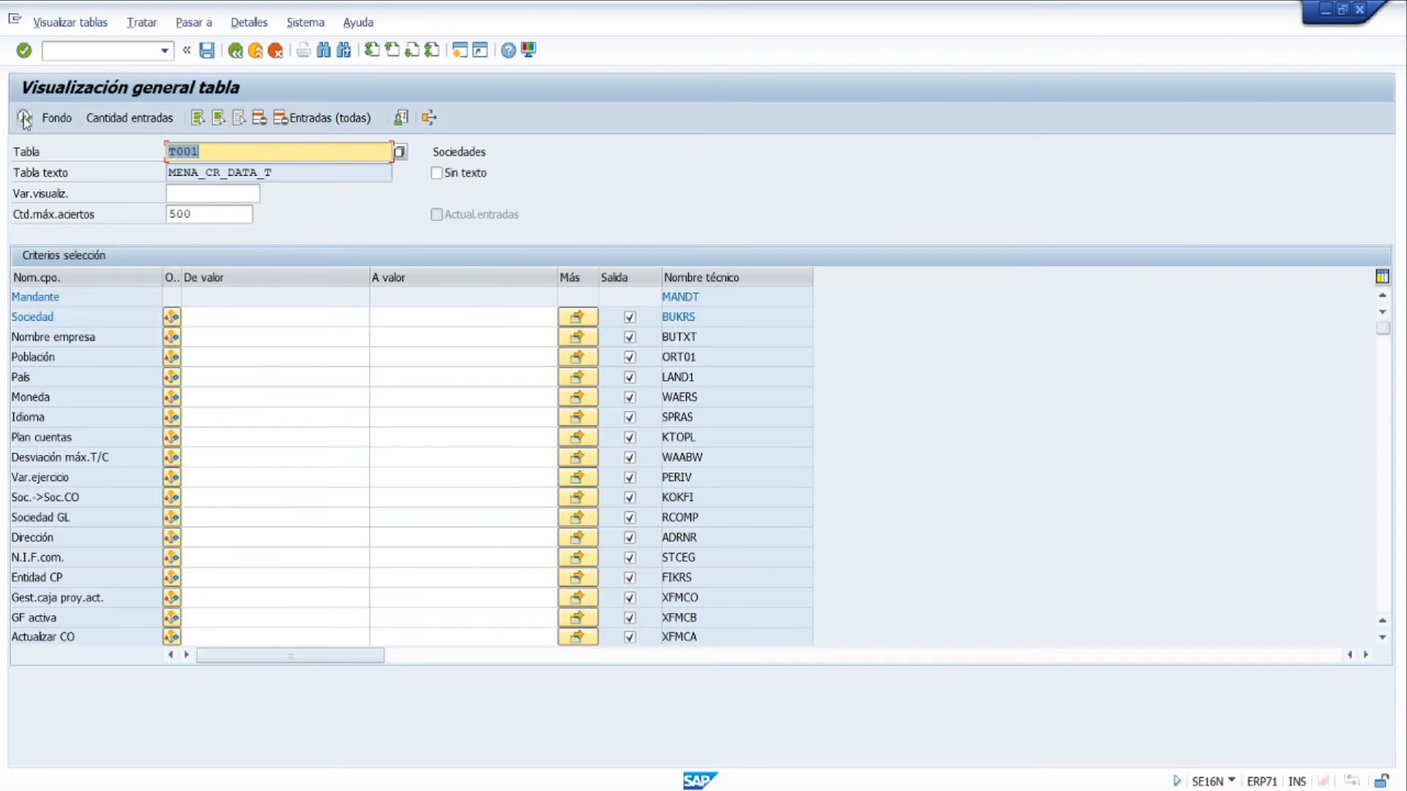
{"action": "left_click", "coordinate": [157, 118]}
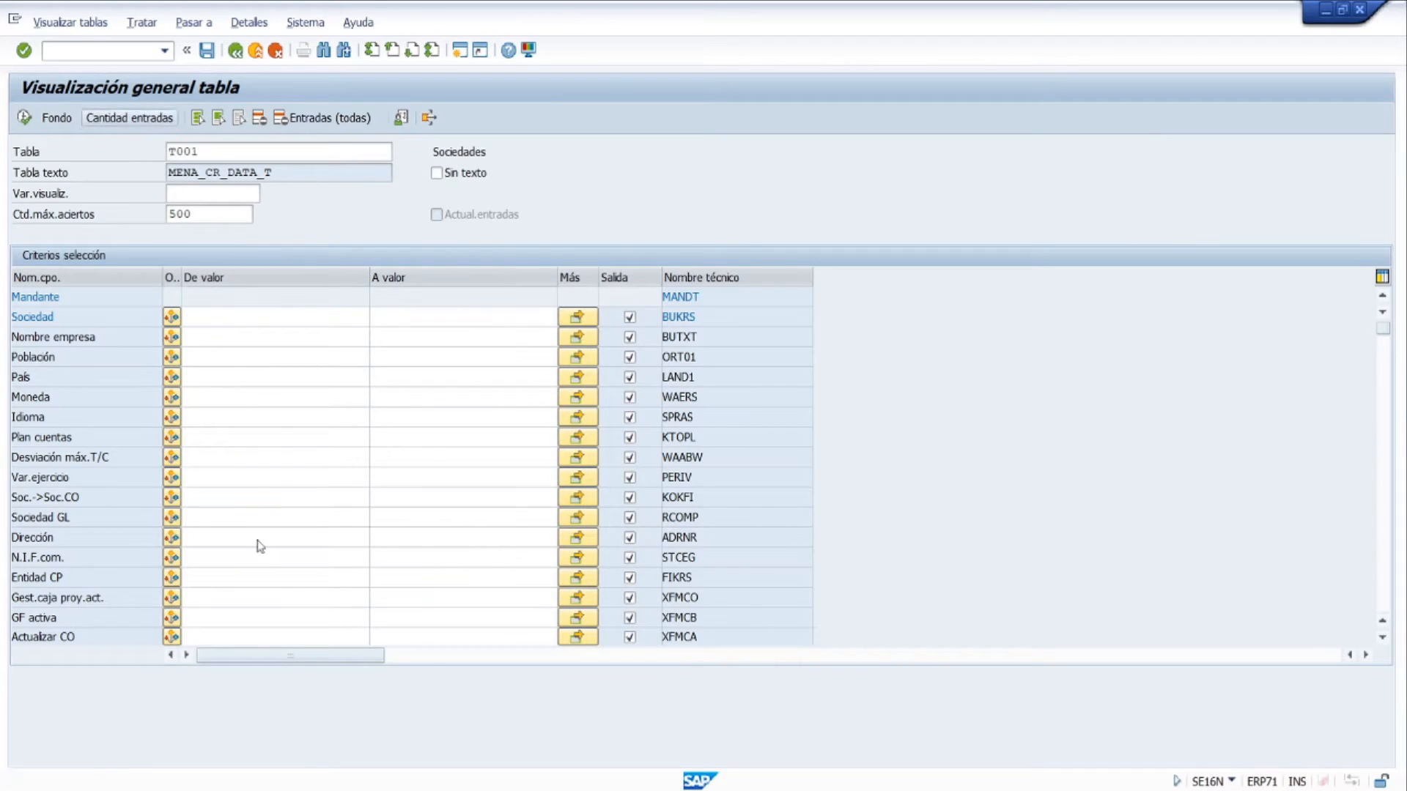
{"action": "left_click_drag", "start_coordinate": [315, 173], "coordinate": [945, 154]}
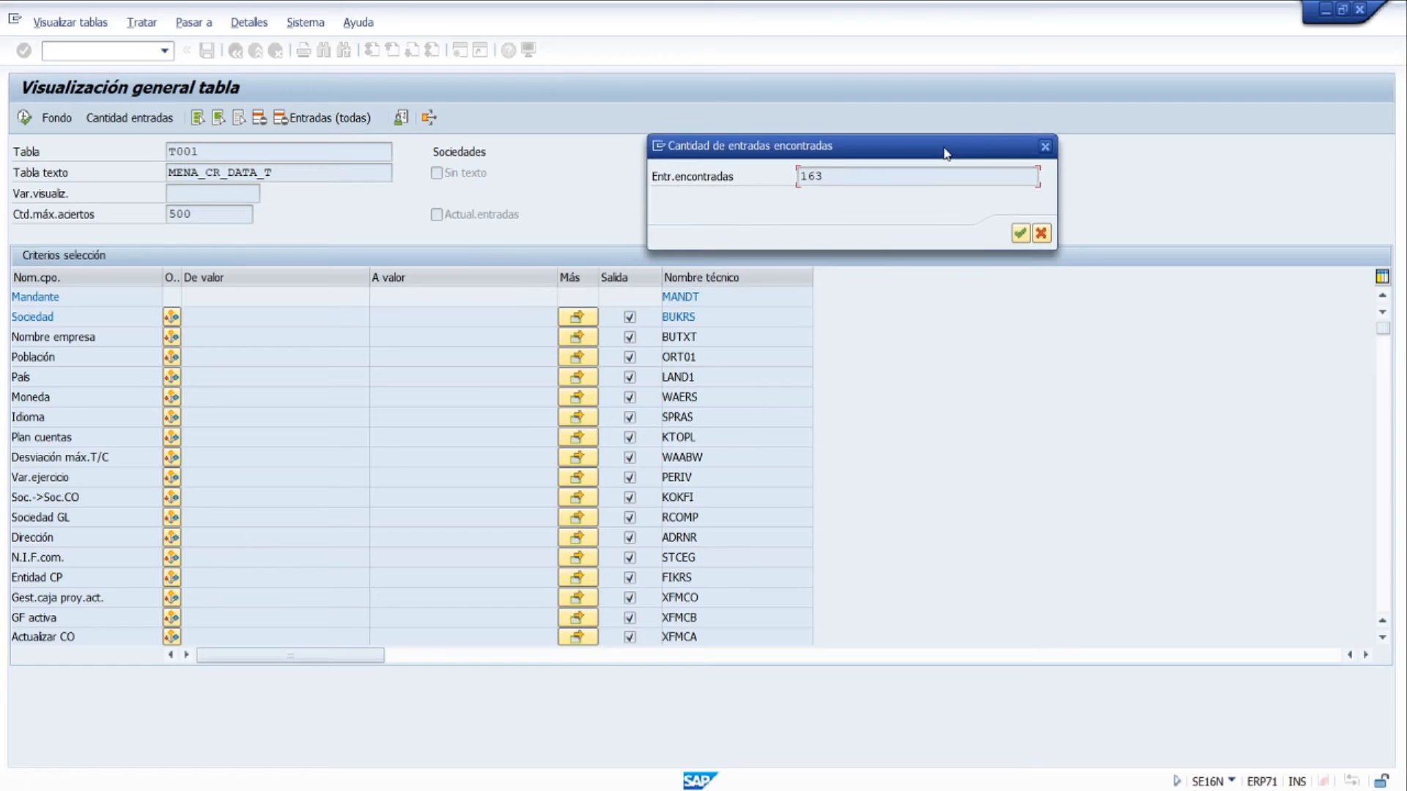
{"action": "left_click", "coordinate": [1045, 147]}
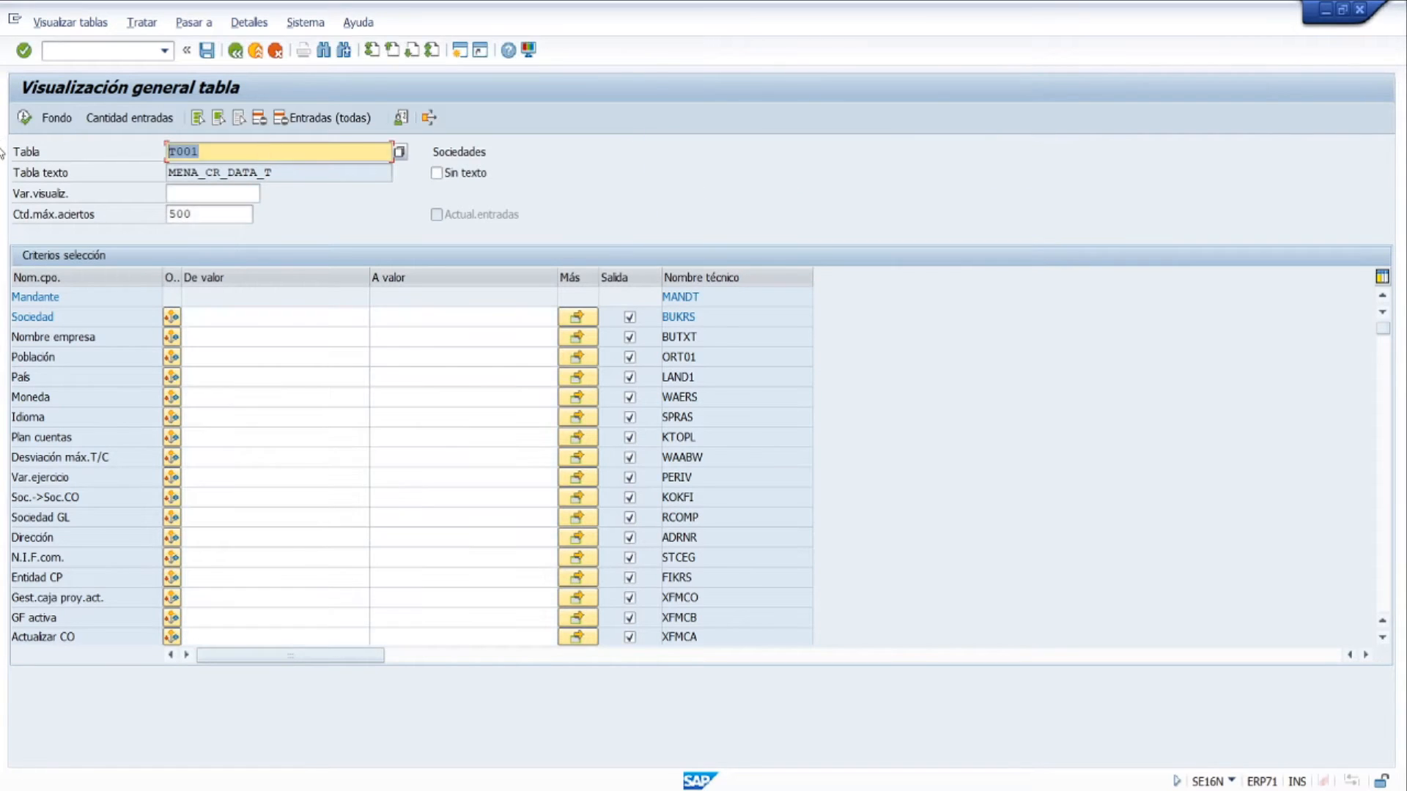
Load table SKB1 and check how many entries it contains.
{"action": "type", "text": "SKB1"}
{"action": "key", "text": "Return"}
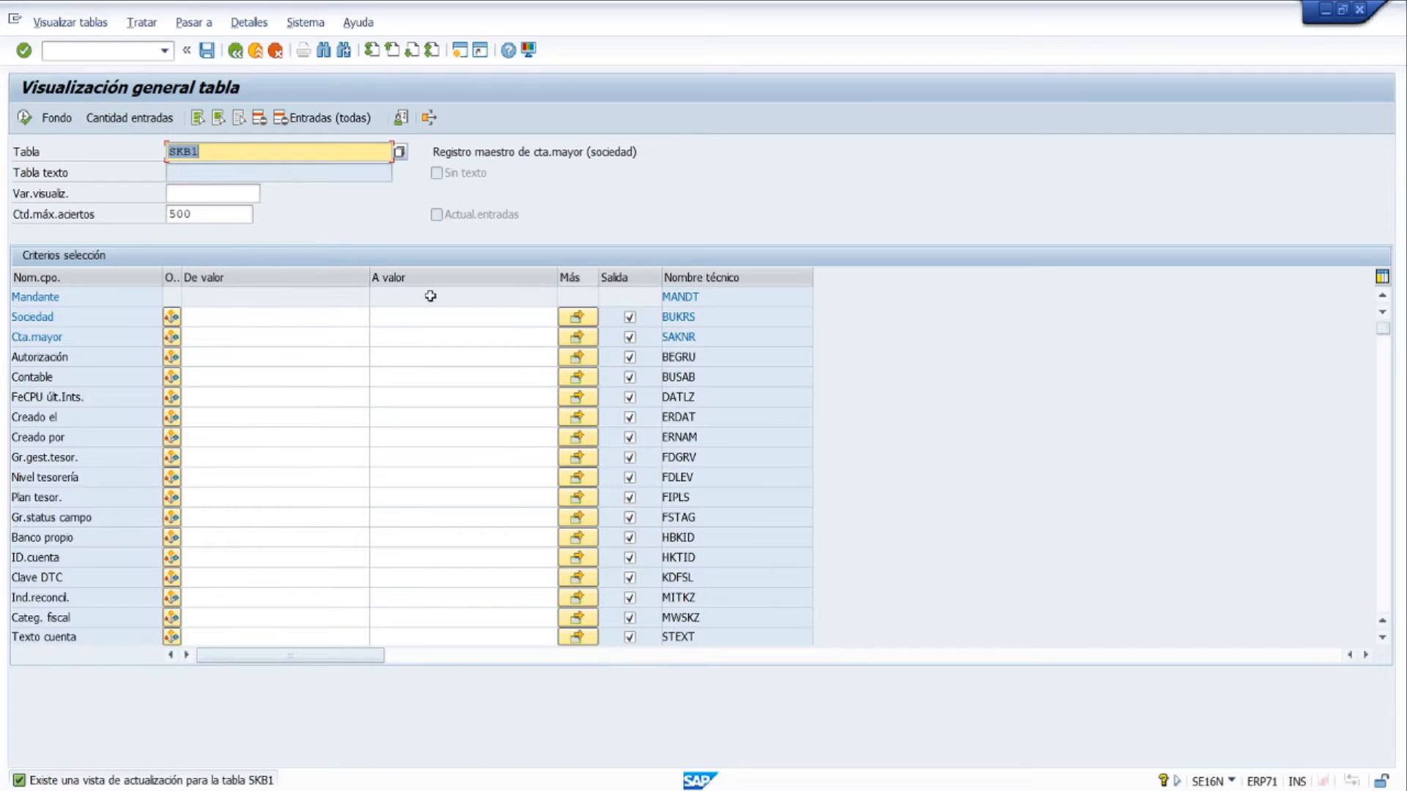
{"action": "left_click", "coordinate": [129, 118]}
{"action": "left_click_drag", "start_coordinate": [220, 181], "coordinate": [707, 143]}
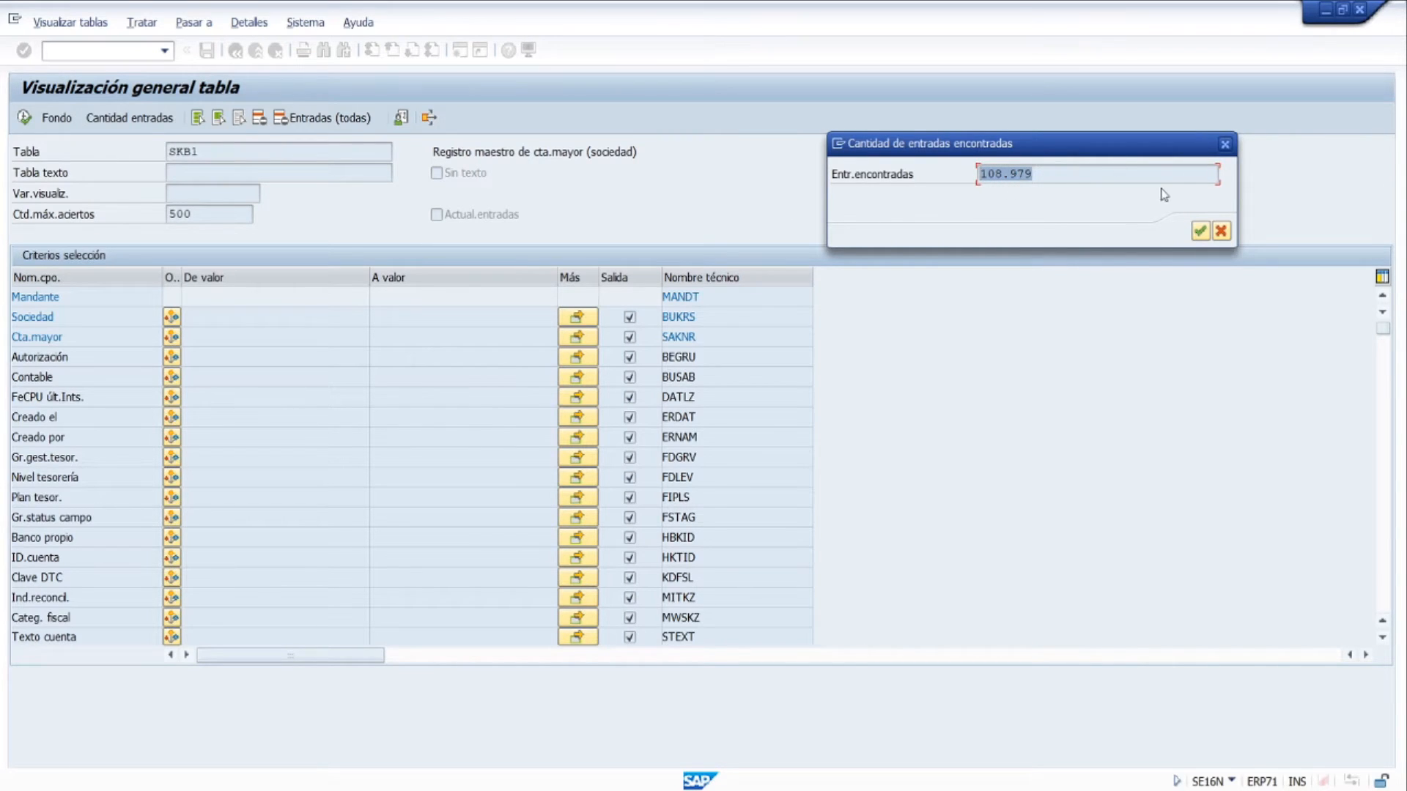
{"action": "left_click", "coordinate": [1225, 144]}
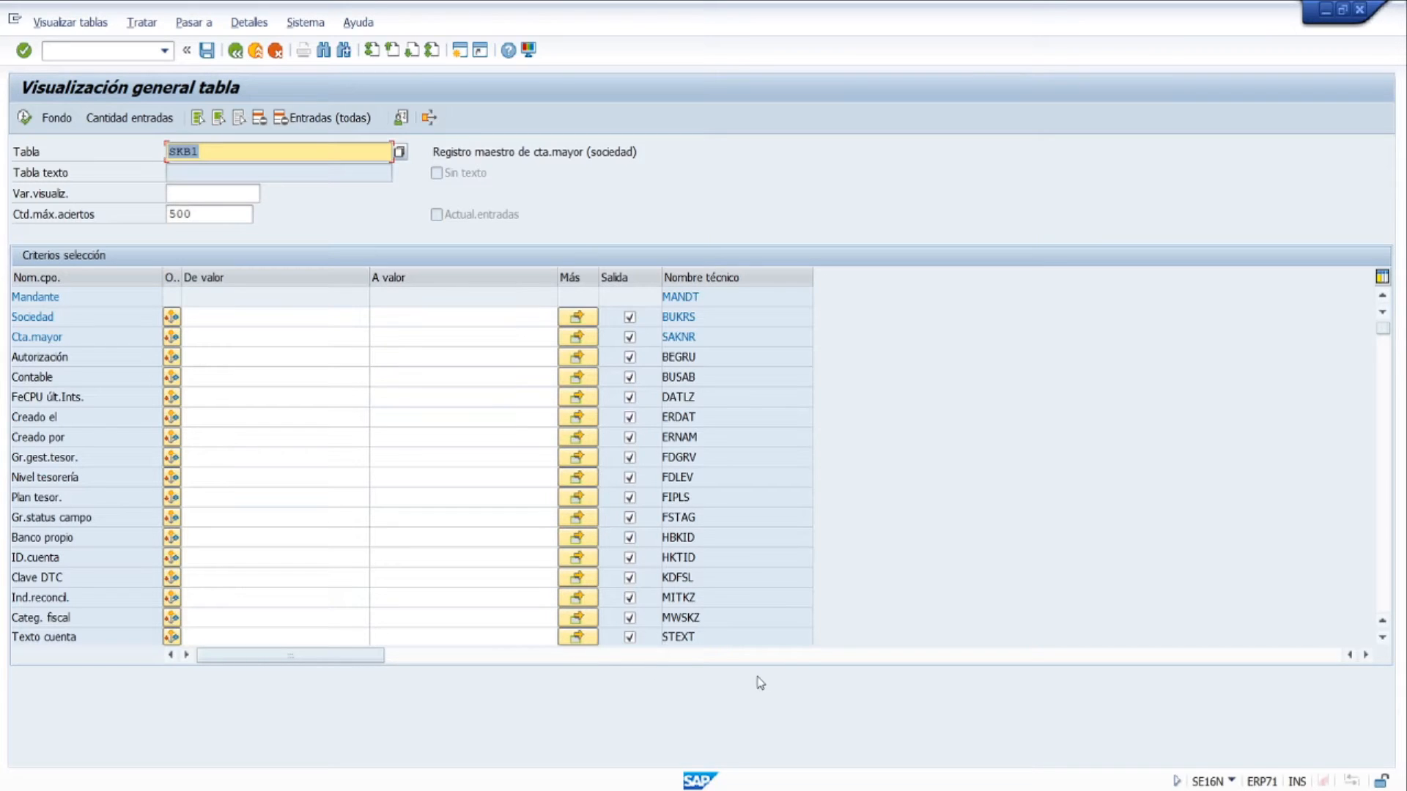
Repeat the entry count for table SKB1 and close the result.
{"action": "left_click", "coordinate": [150, 121]}
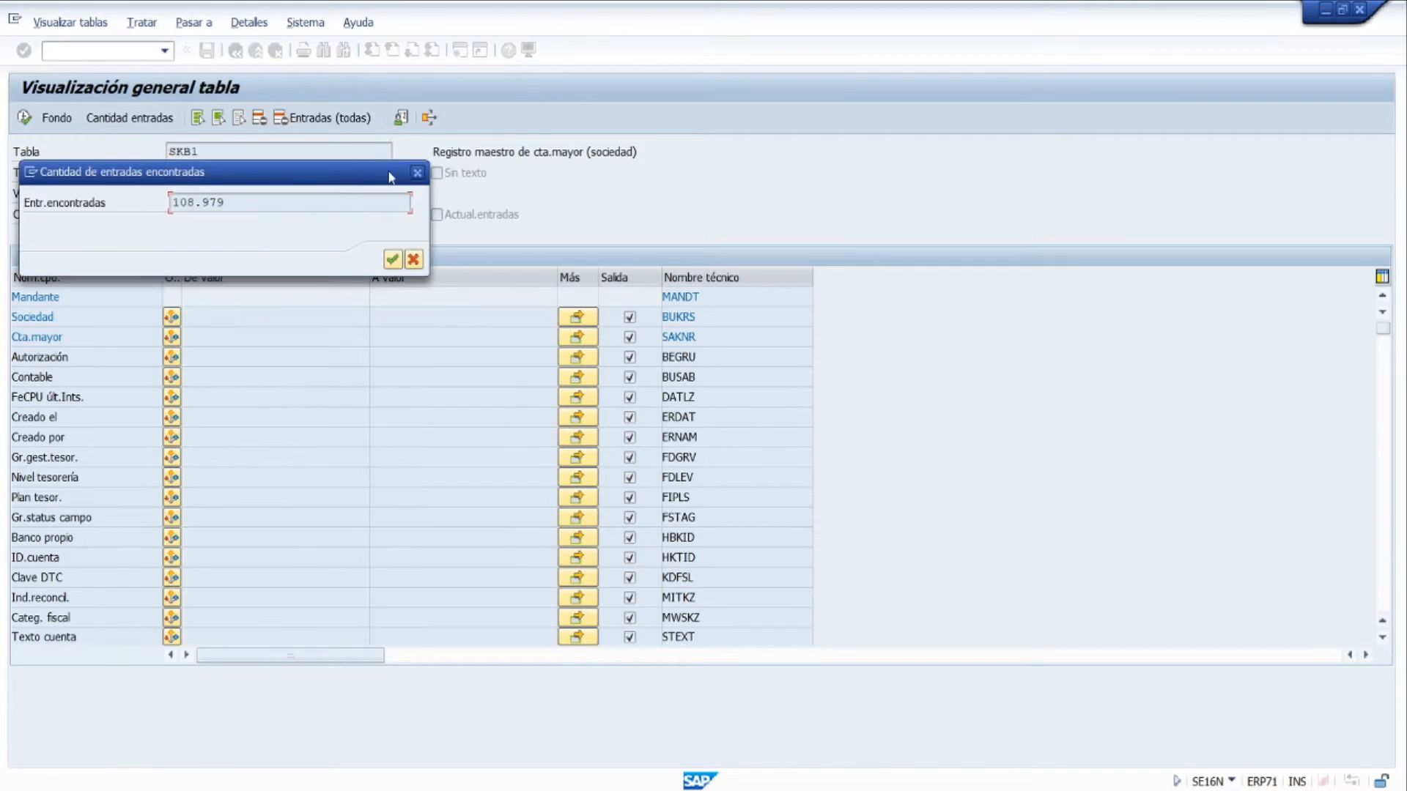
{"action": "key", "text": "Return"}
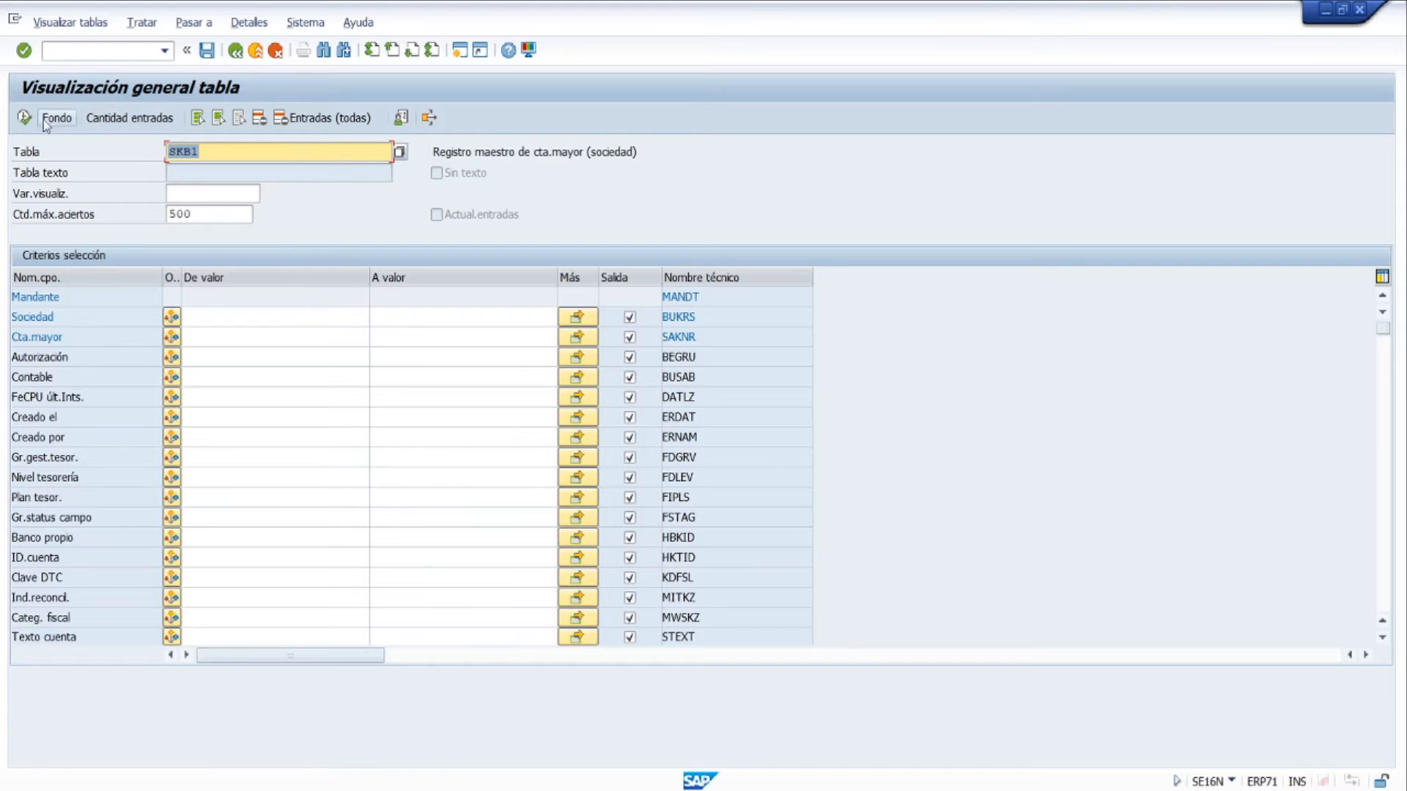
{"action": "left_click", "coordinate": [141, 130]}
{"action": "left_click_drag", "start_coordinate": [324, 169], "coordinate": [1132, 139]}
{"action": "left_click", "coordinate": [1189, 147]}
Load table T001 again and exclude all fields from the output before including them all again.
{"action": "type", "text": "t001"}
{"action": "key", "text": "Return"}
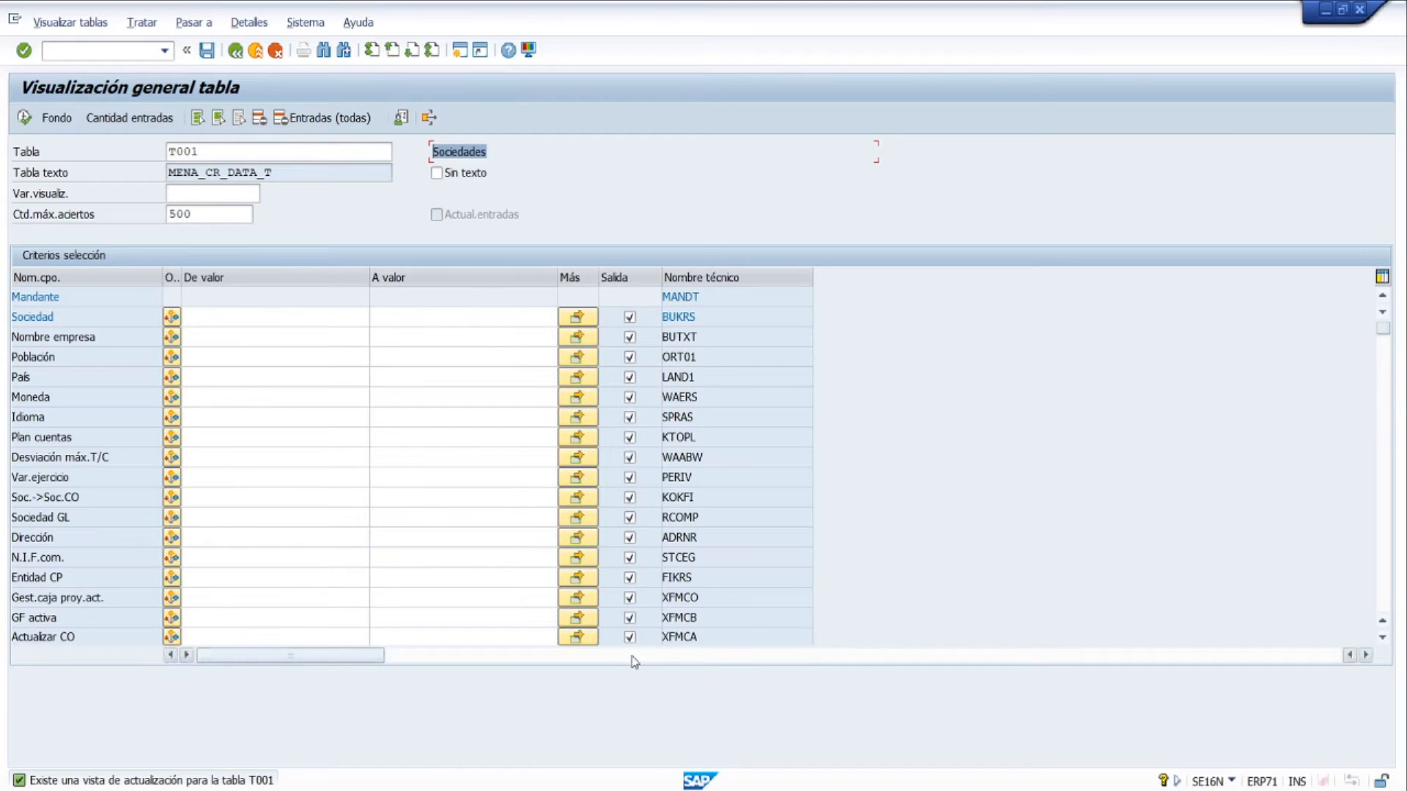
{"action": "left_click", "coordinate": [240, 116]}
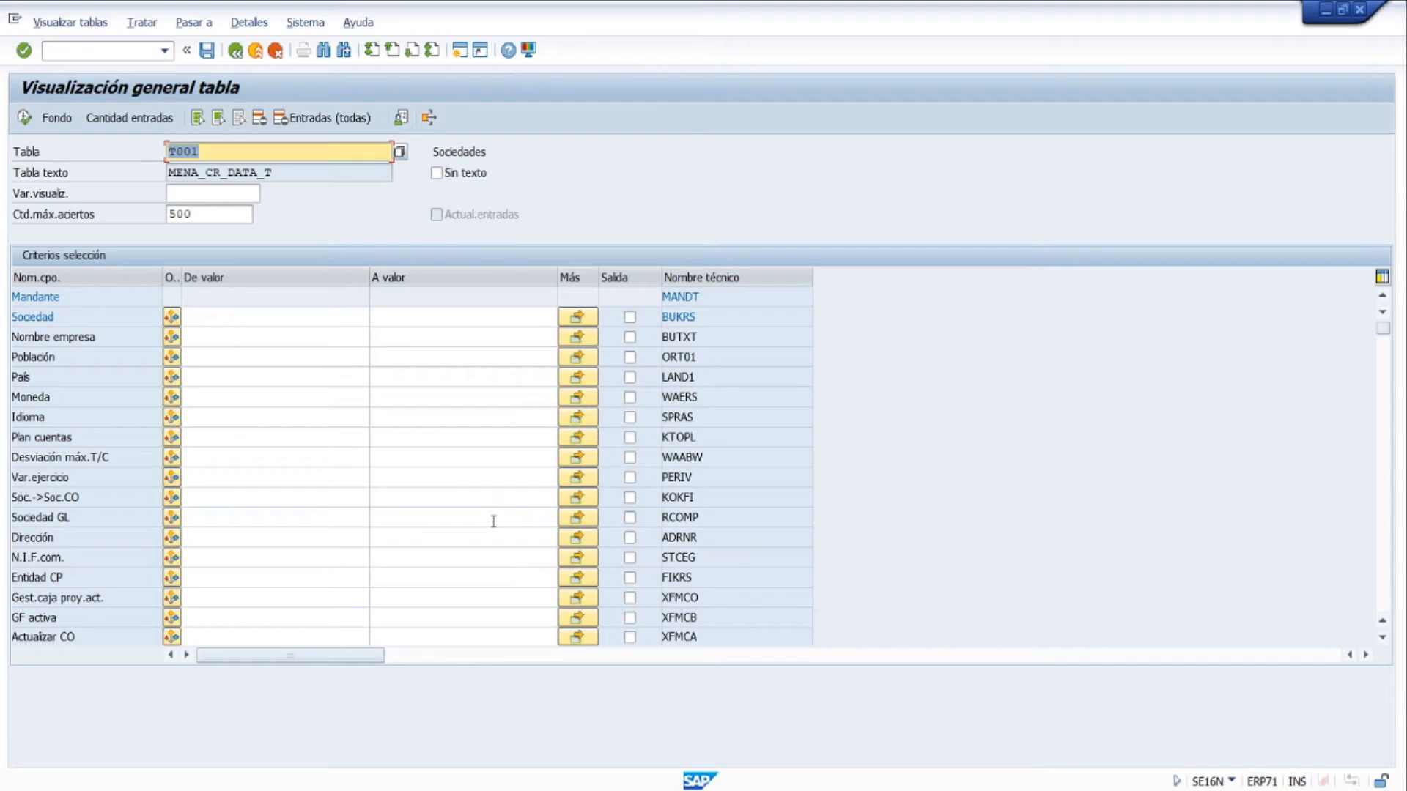
{"action": "left_click", "coordinate": [218, 116]}
{"action": "left_click_drag", "start_coordinate": [1382, 331], "coordinate": [1383, 568]}
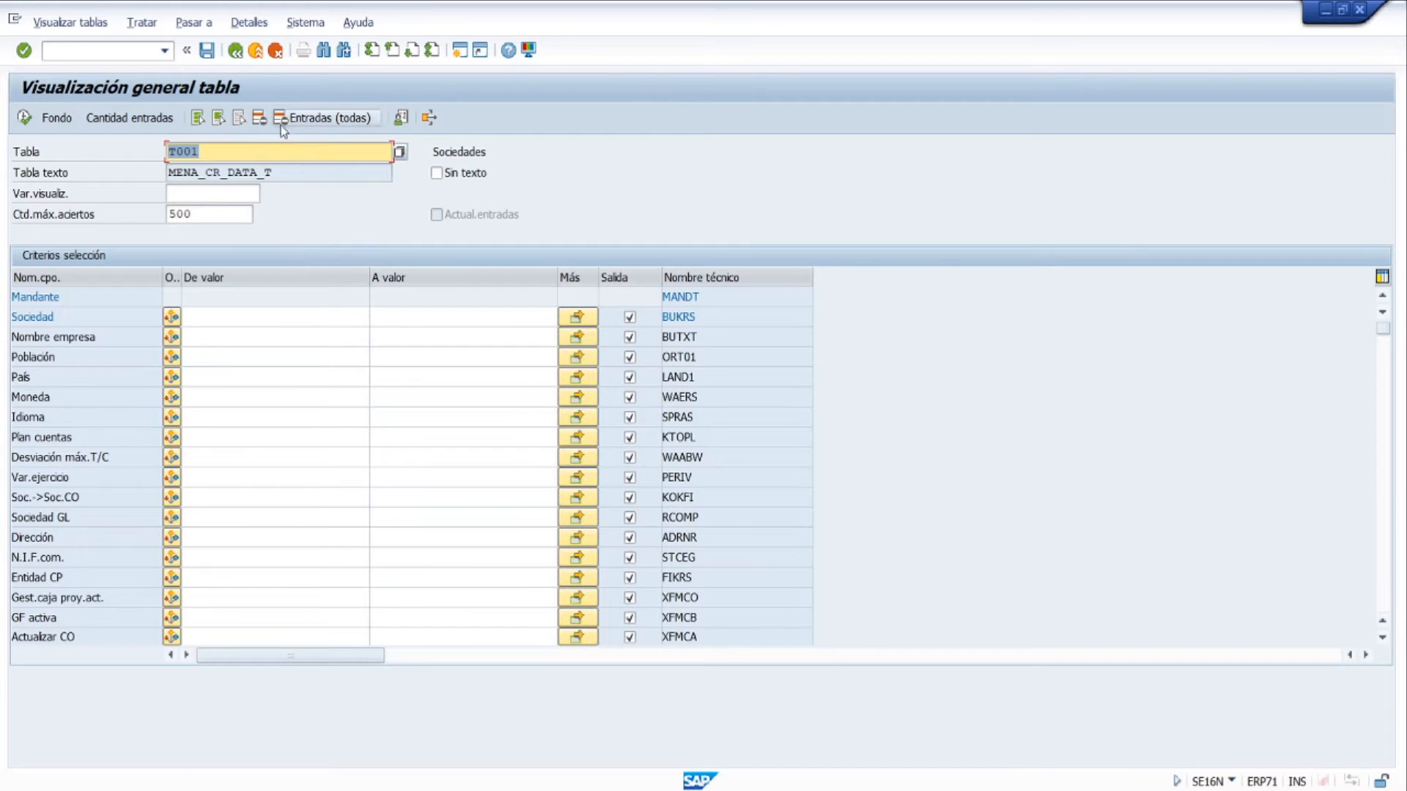
Limit the T001 output to the Sociedad and Nombre empresa fields and display the entries.
{"action": "left_click", "coordinate": [242, 120]}
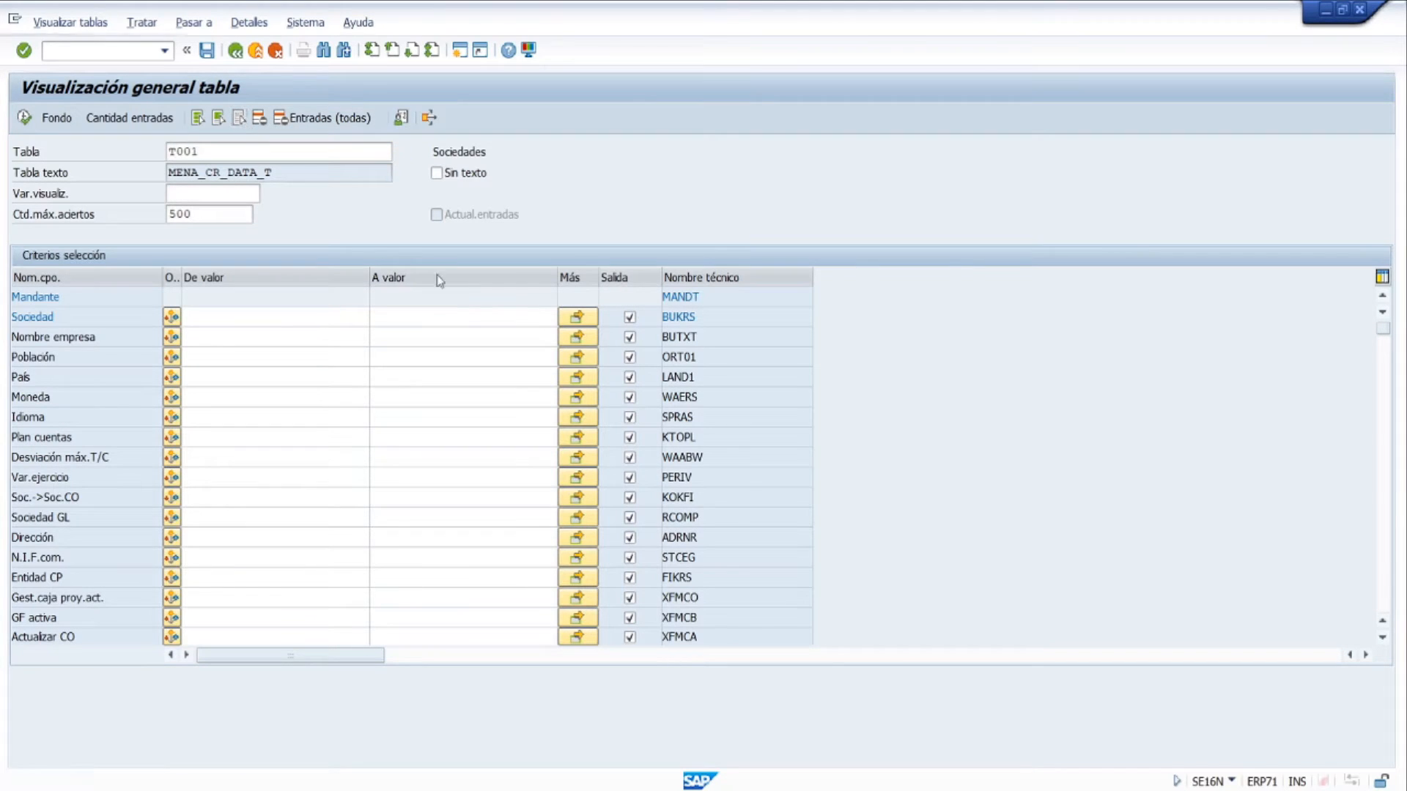
{"action": "left_click", "coordinate": [630, 318]}
{"action": "left_click", "coordinate": [629, 338]}
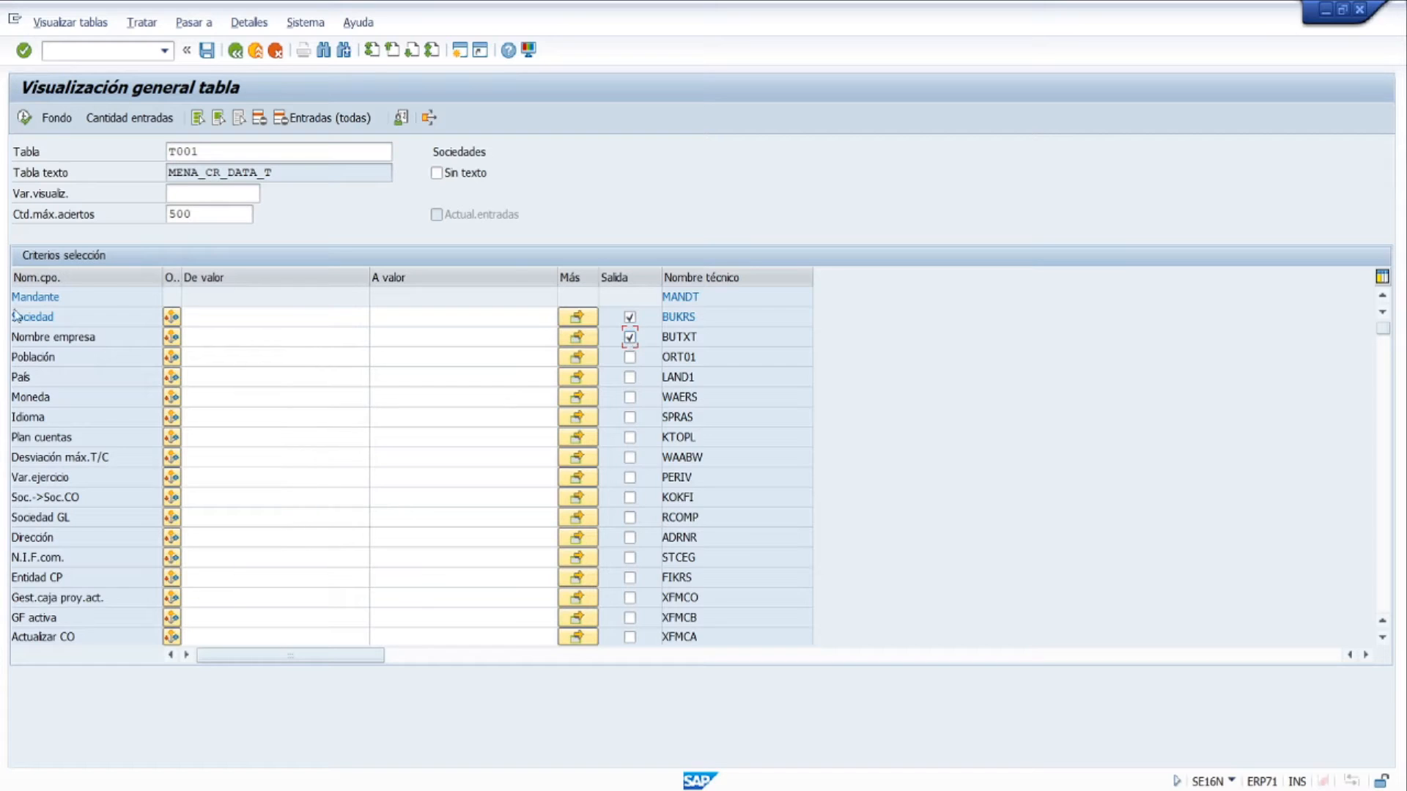
{"action": "left_click", "coordinate": [24, 119]}
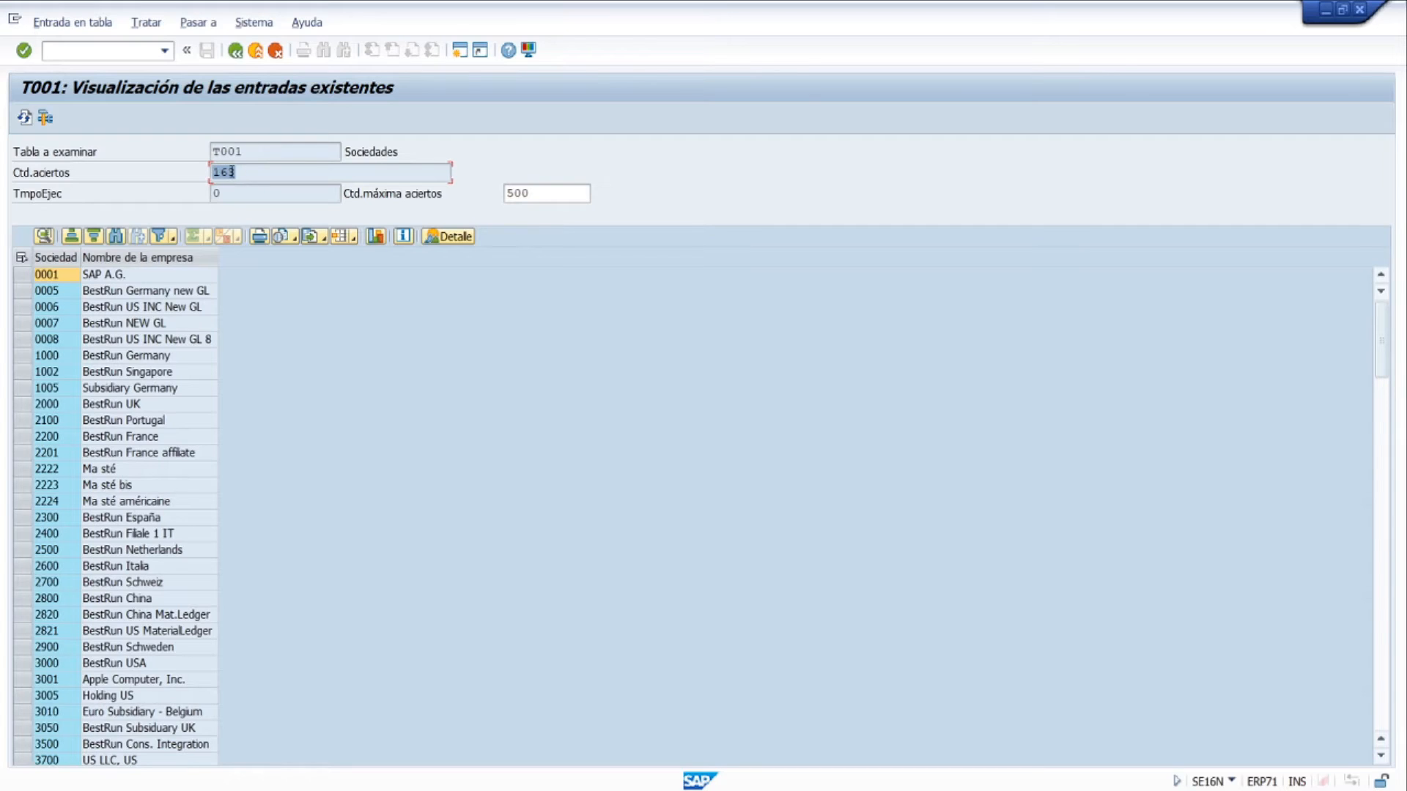
Examine the company code and company name columns of the T001 result and return to the selection screen.
{"action": "left_click", "coordinate": [57, 258]}
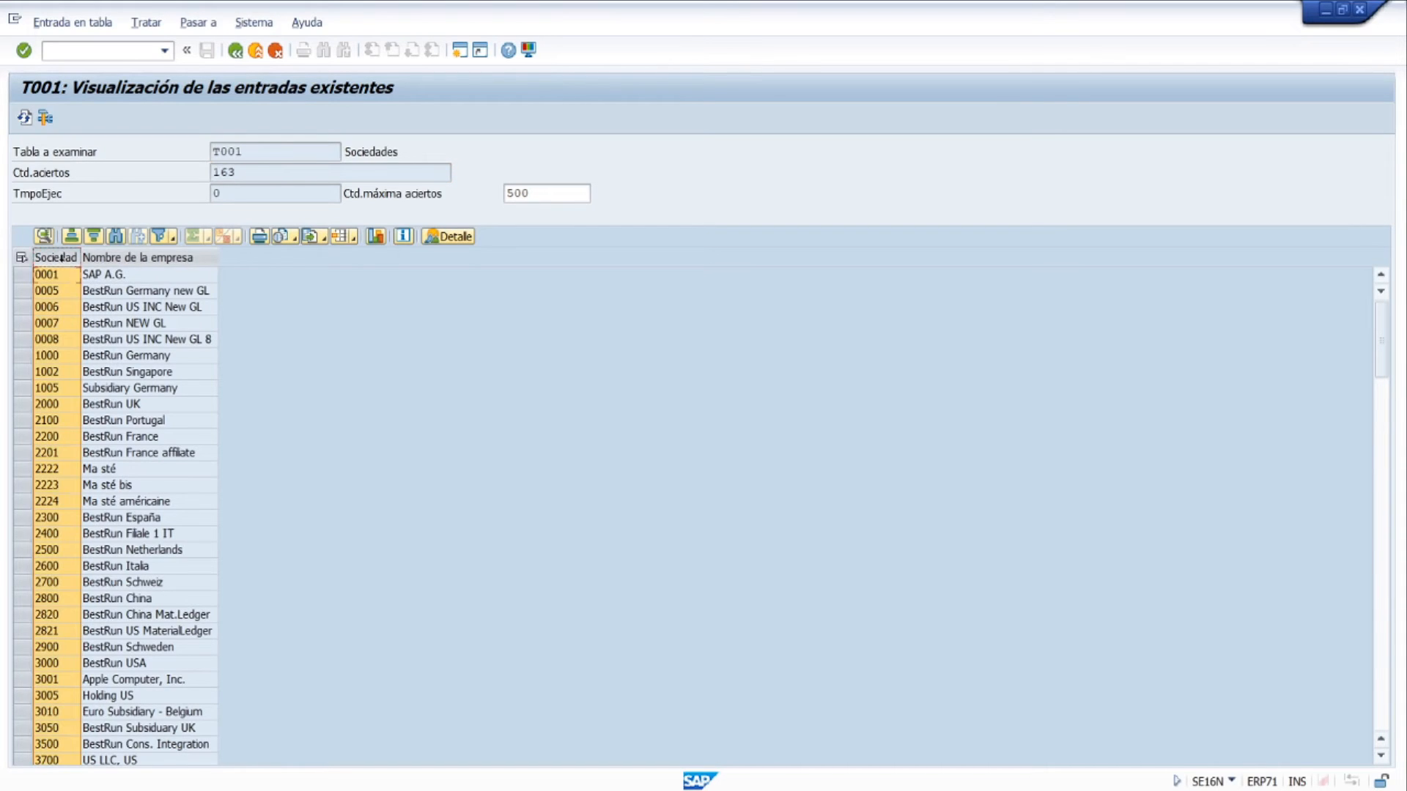
{"action": "left_click", "coordinate": [139, 258]}
{"action": "left_click", "coordinate": [55, 261]}
{"action": "left_click", "coordinate": [112, 257]}
{"action": "left_click", "coordinate": [55, 257]}
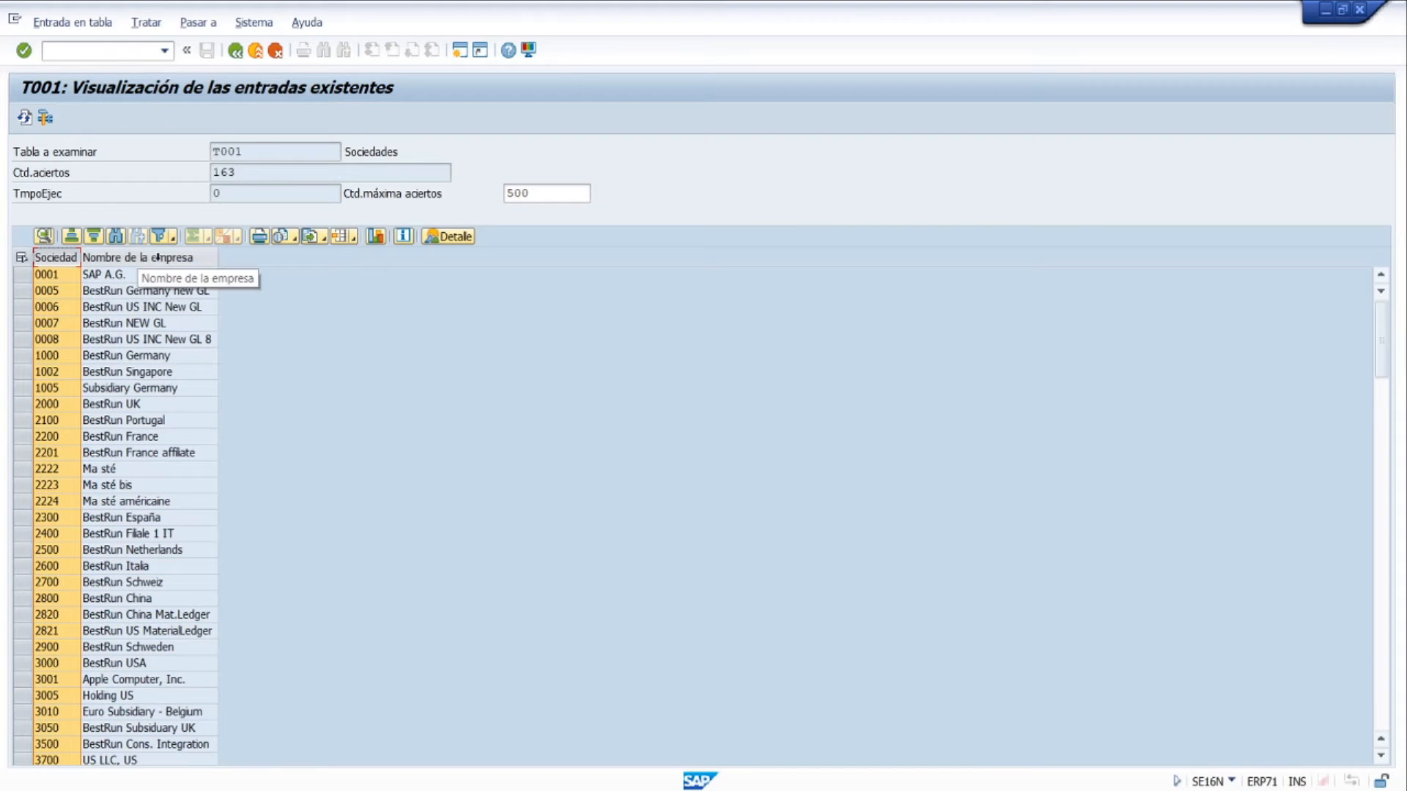
{"action": "left_click", "coordinate": [233, 53]}
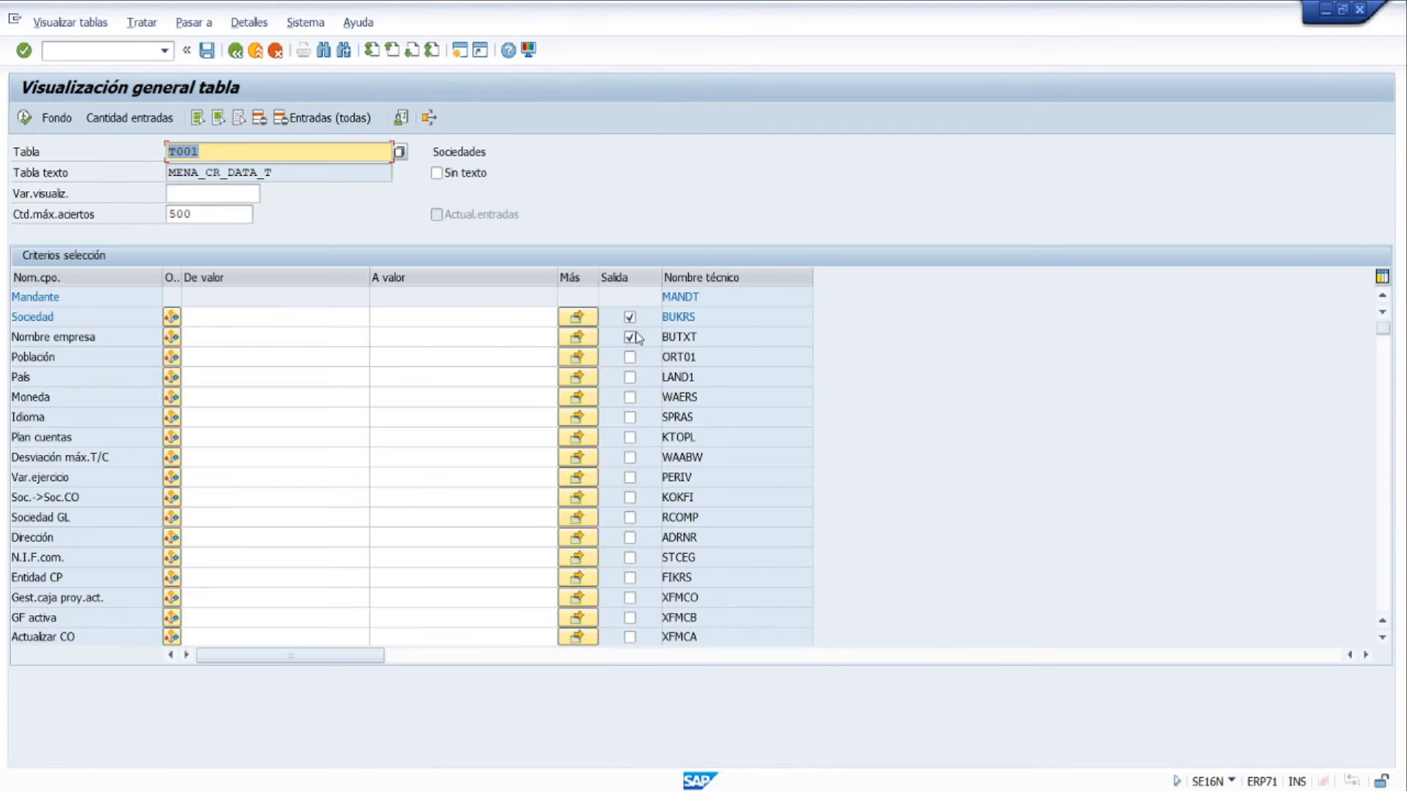
Include all T001 fields in the output again and enter 2300 as the lower value for Sociedad.
{"action": "left_click", "coordinate": [198, 117]}
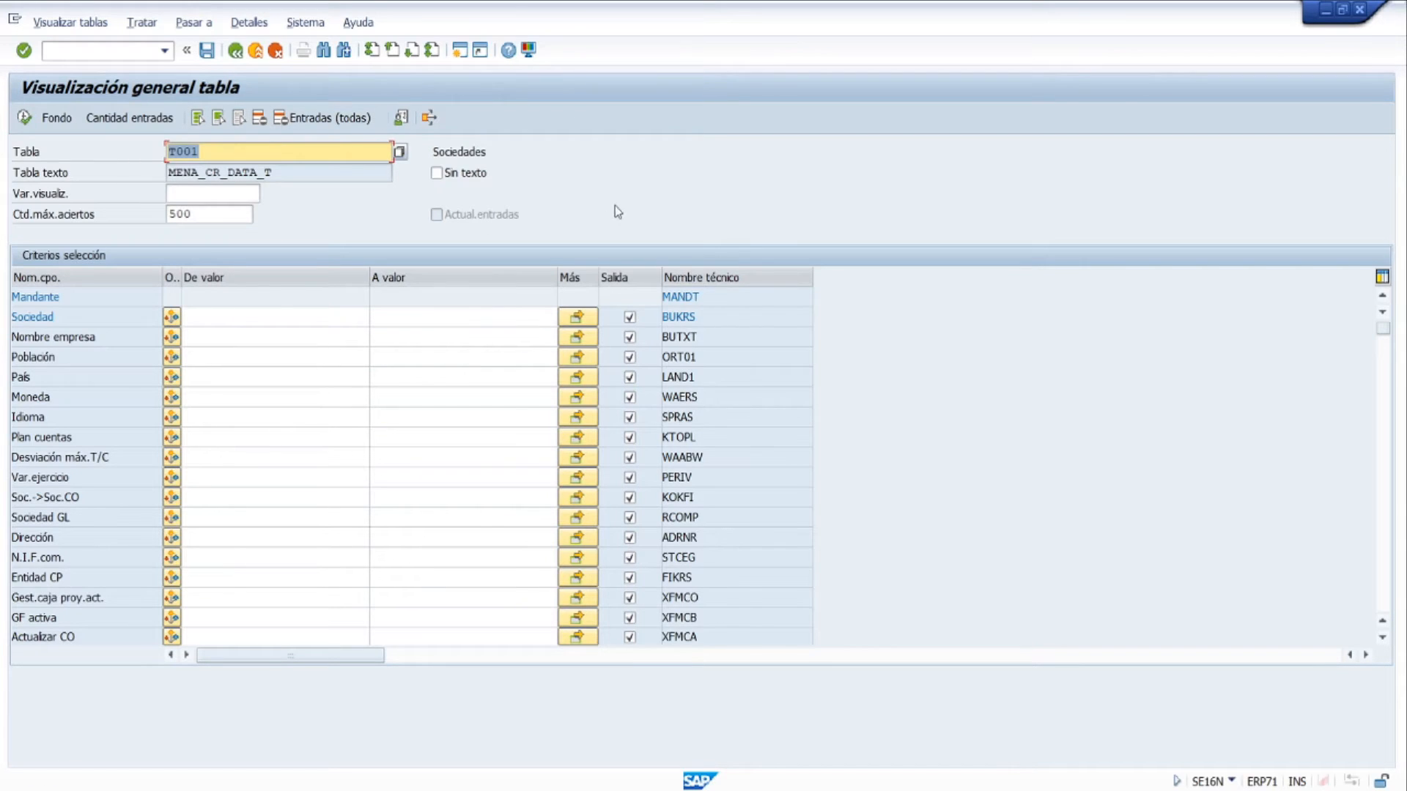
{"action": "left_click", "coordinate": [271, 319]}
{"action": "type", "text": "2300"}
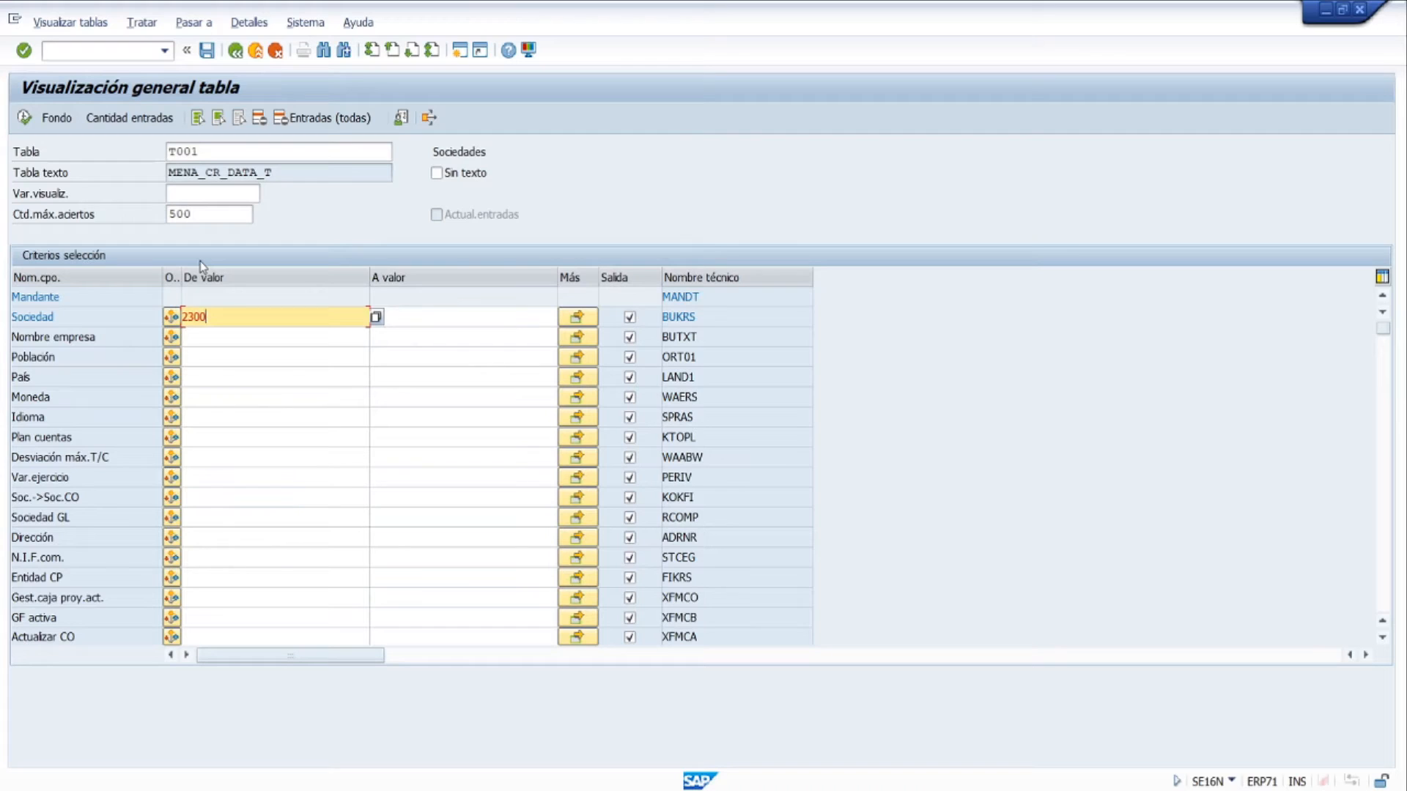
{"action": "key", "text": "Return"}
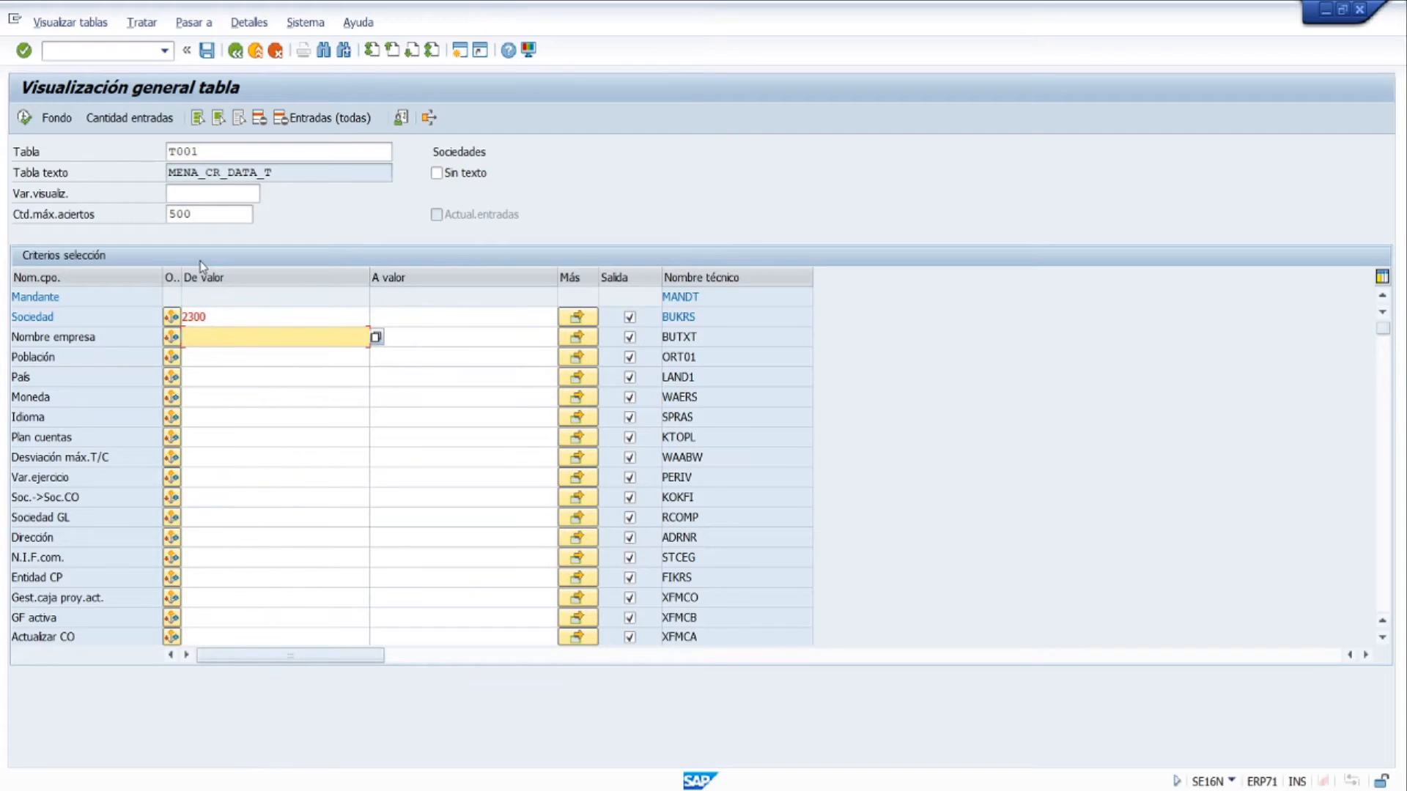
{"action": "key", "text": "Down"}
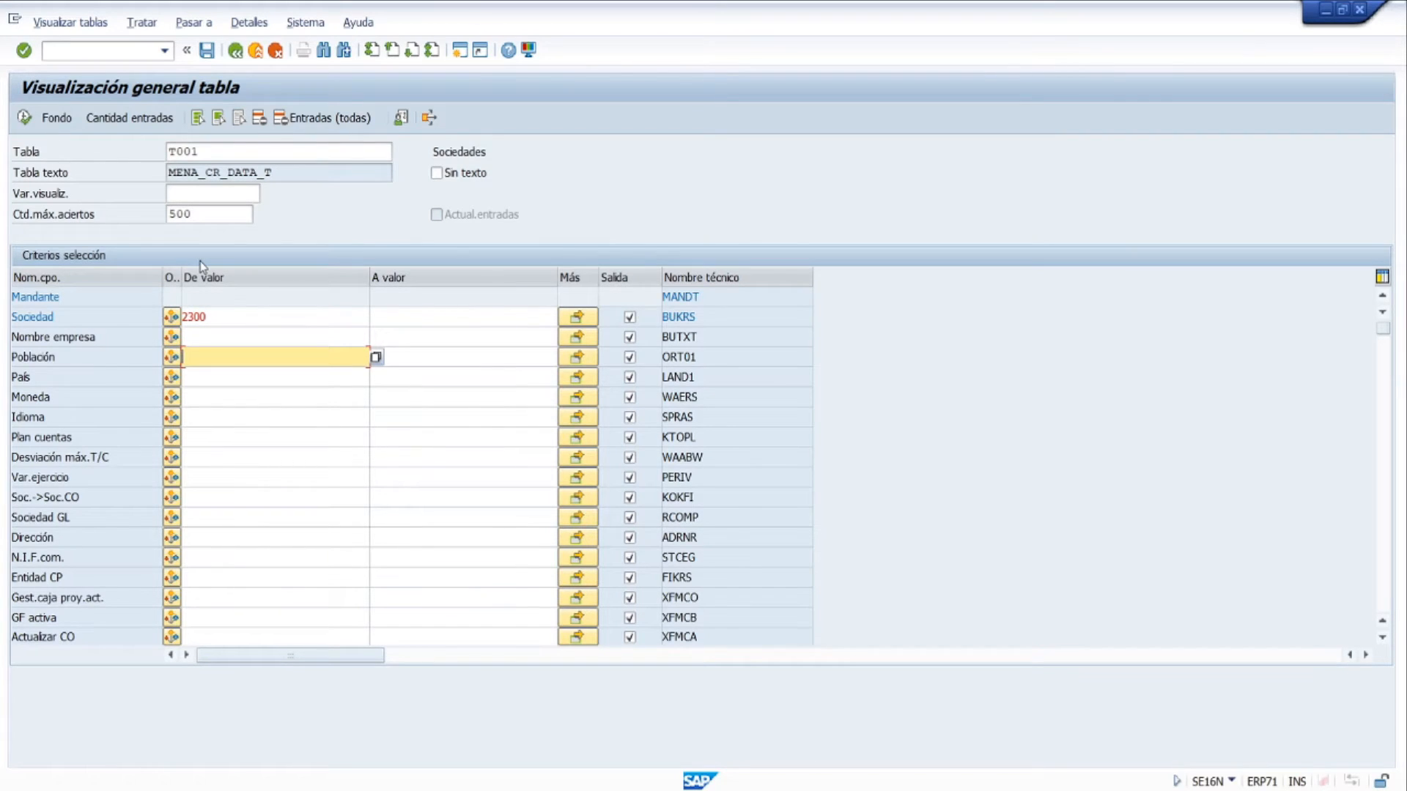
Clear the selection criterion entered for Sociedad.
{"action": "left_click", "coordinate": [234, 319]}
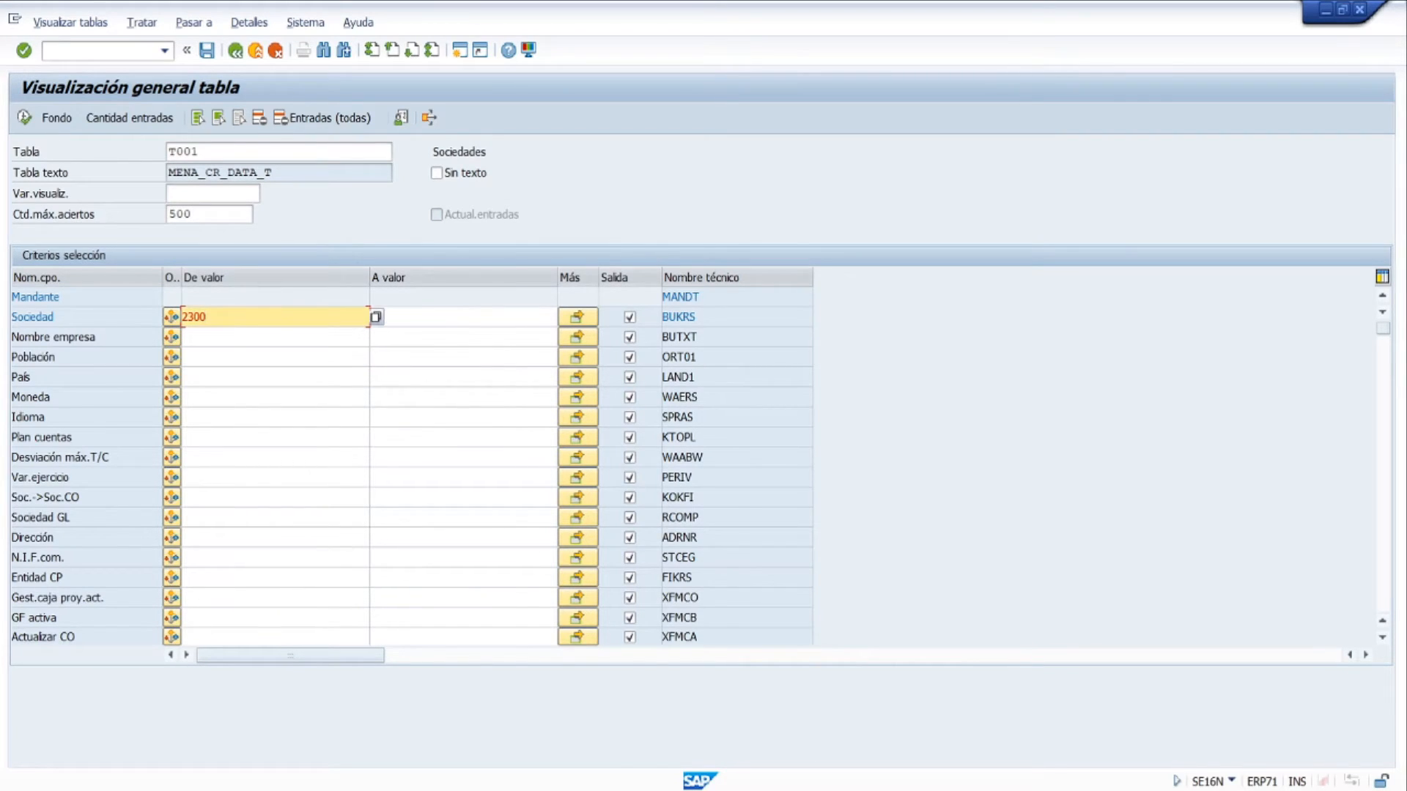
{"action": "left_click", "coordinate": [262, 120]}
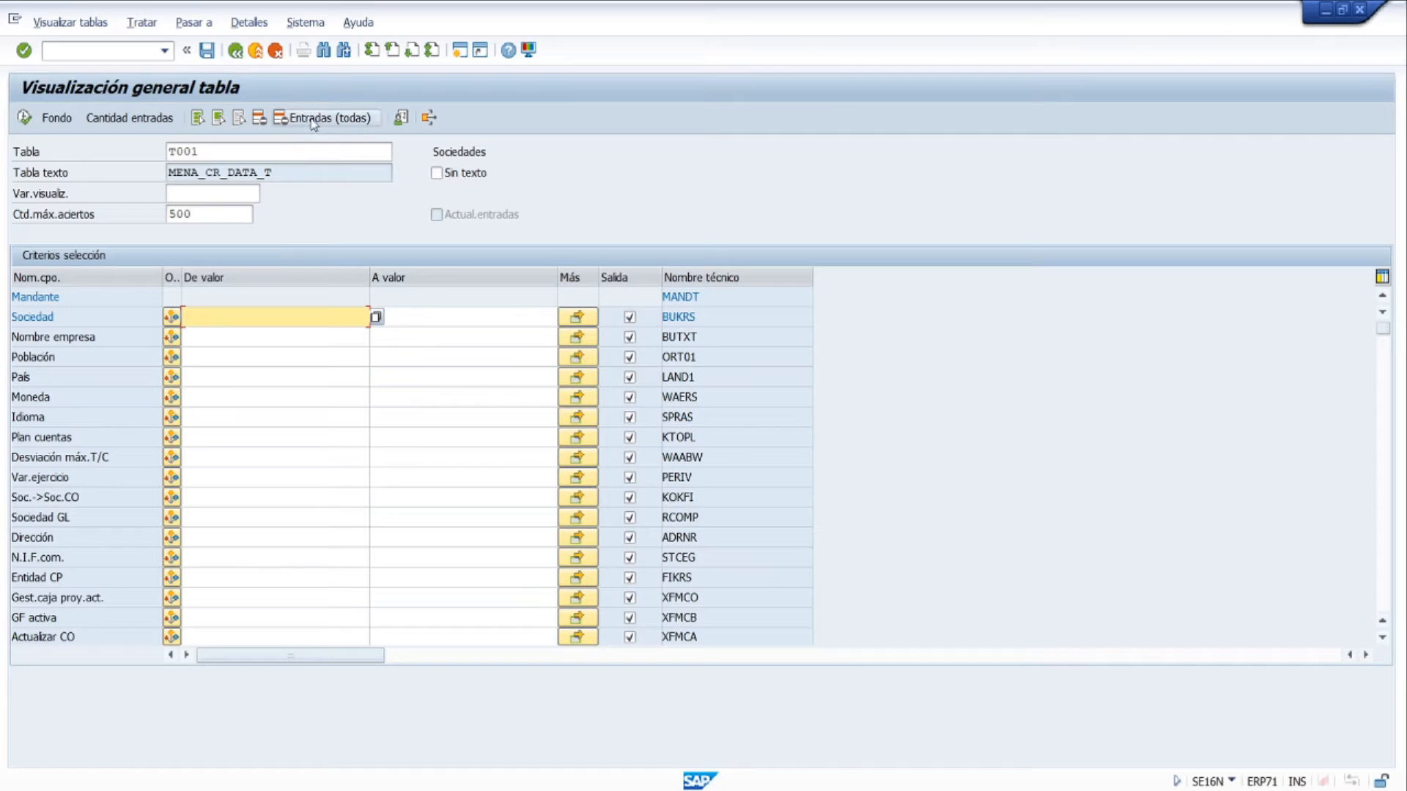
{"action": "left_click", "coordinate": [228, 338]}
{"action": "left_click", "coordinate": [224, 397]}
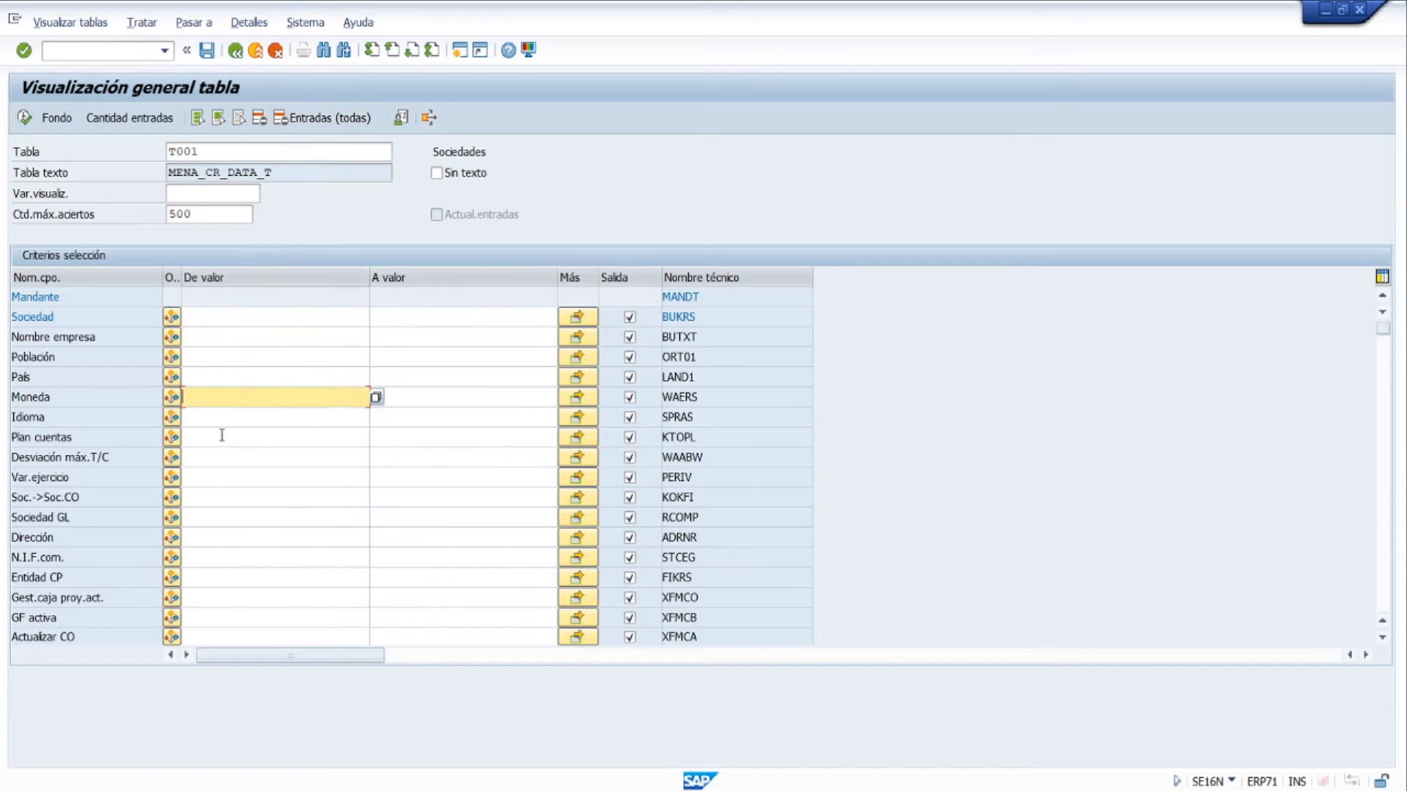
{"action": "left_click", "coordinate": [227, 499]}
{"action": "left_click", "coordinate": [223, 577]}
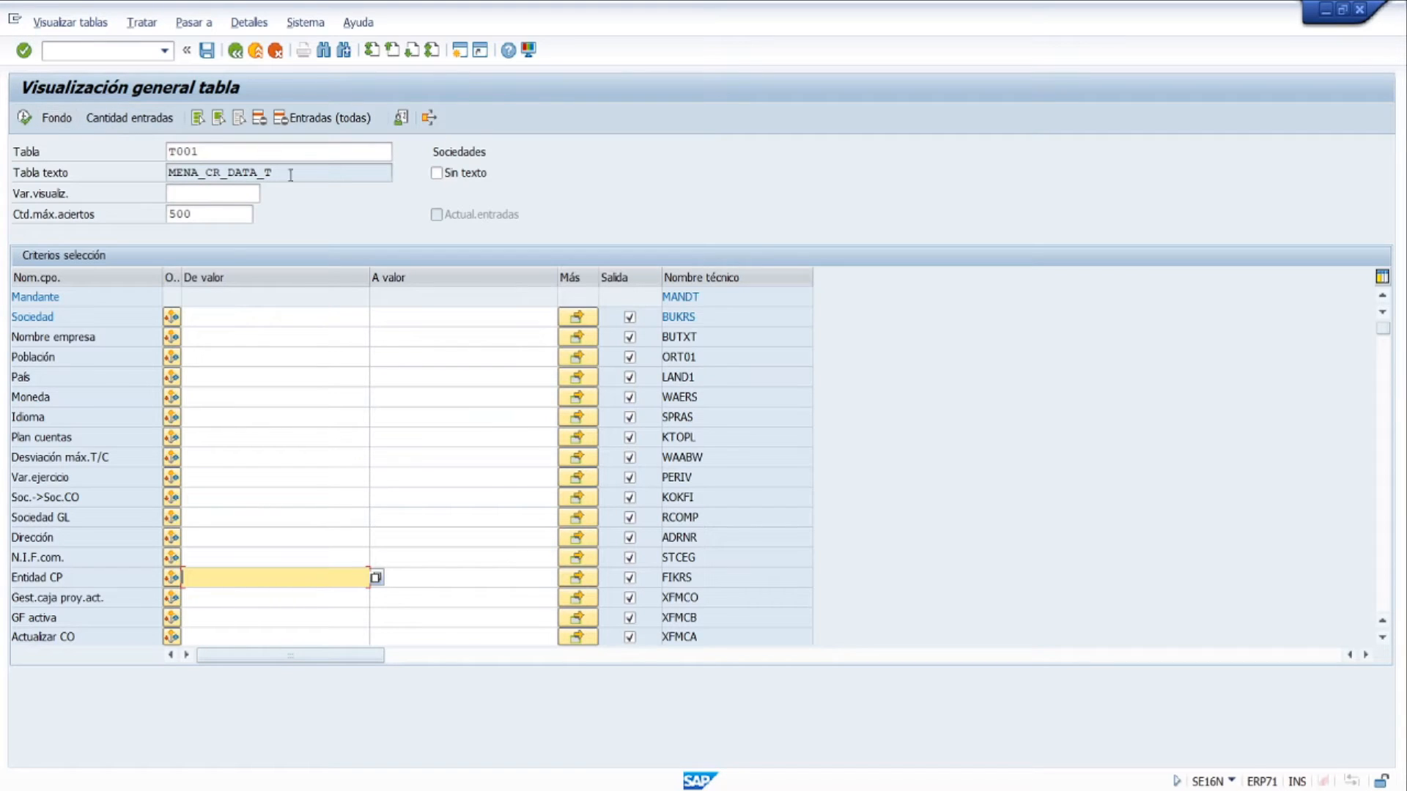
Load table SKB1 for display and check its description.
{"action": "left_click", "coordinate": [333, 151]}
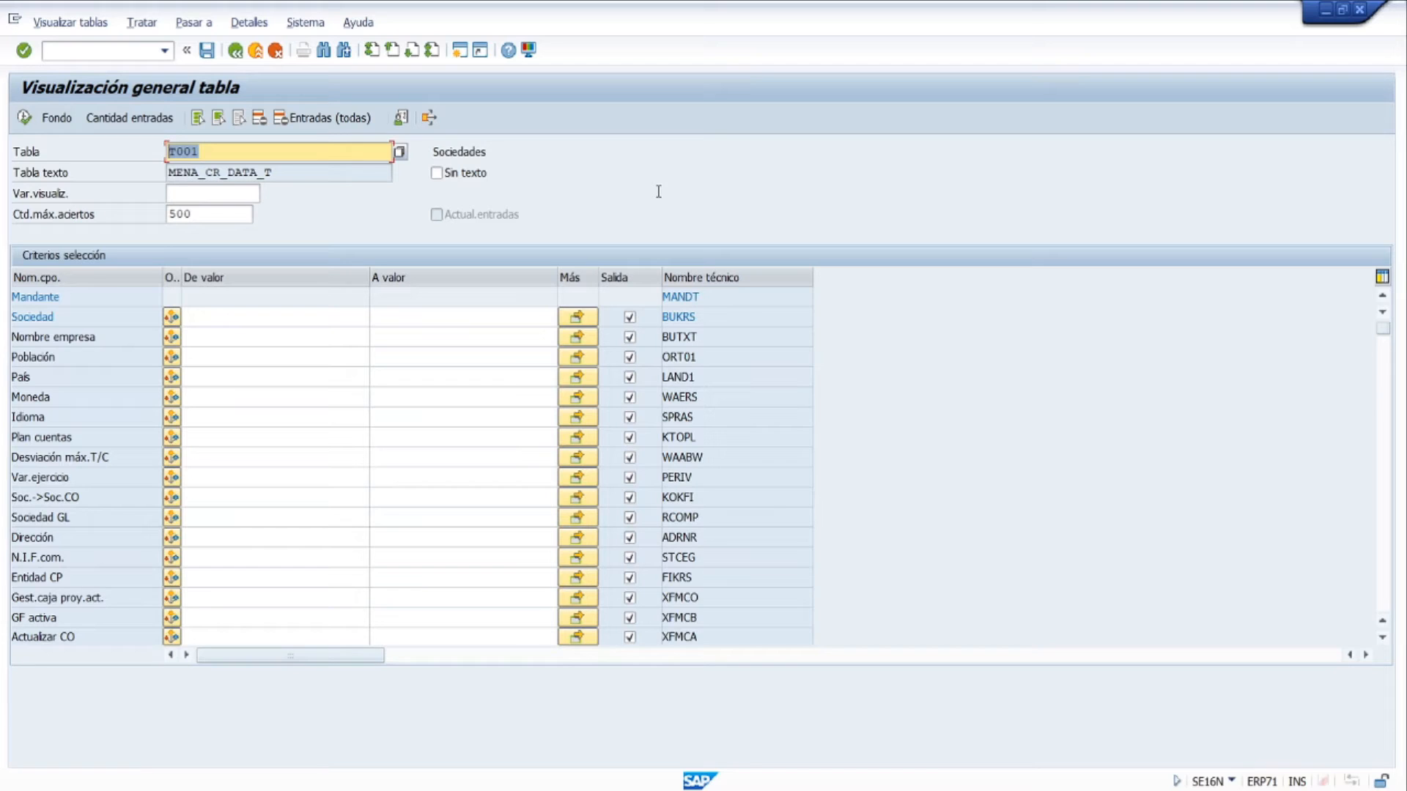
{"action": "type", "text": "SKB1"}
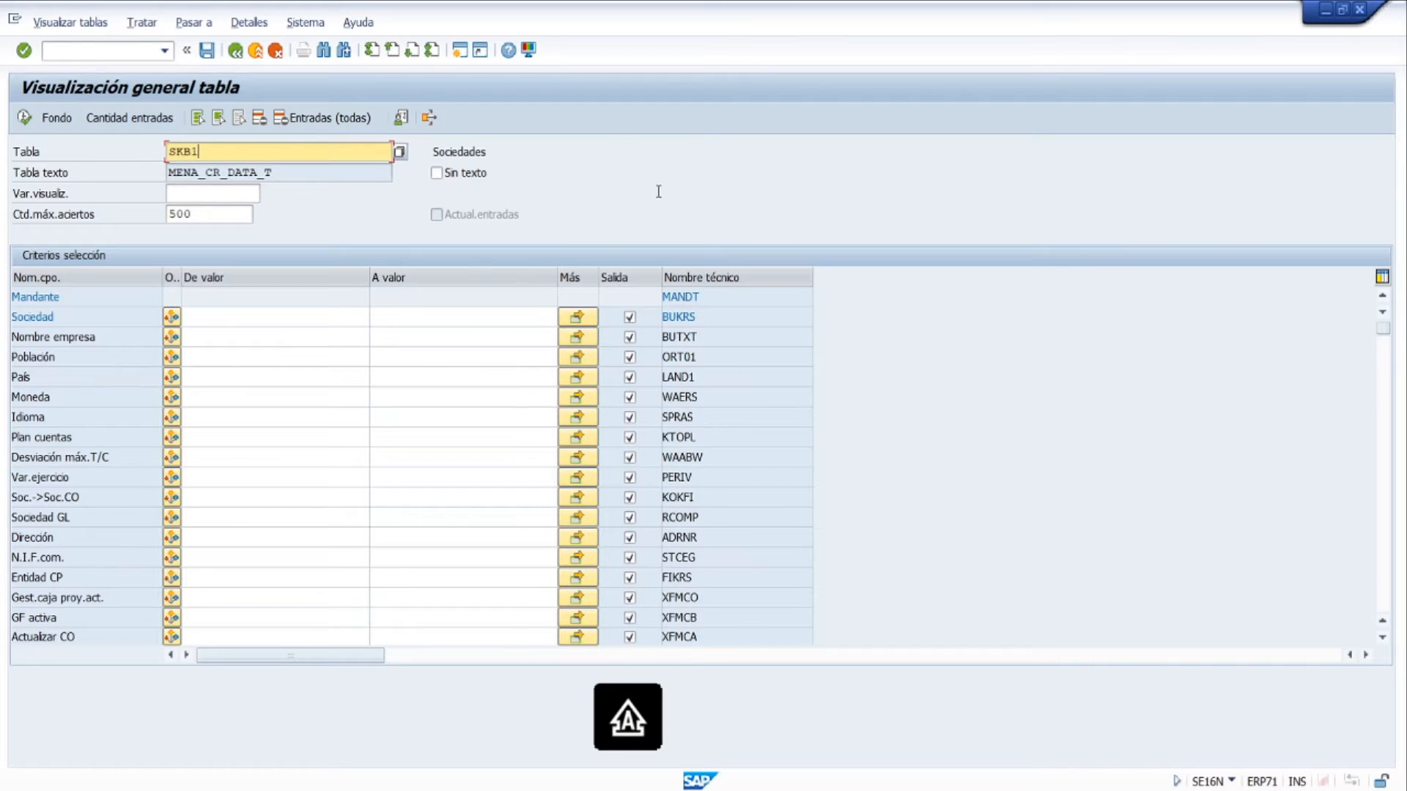
{"action": "key", "text": "Return"}
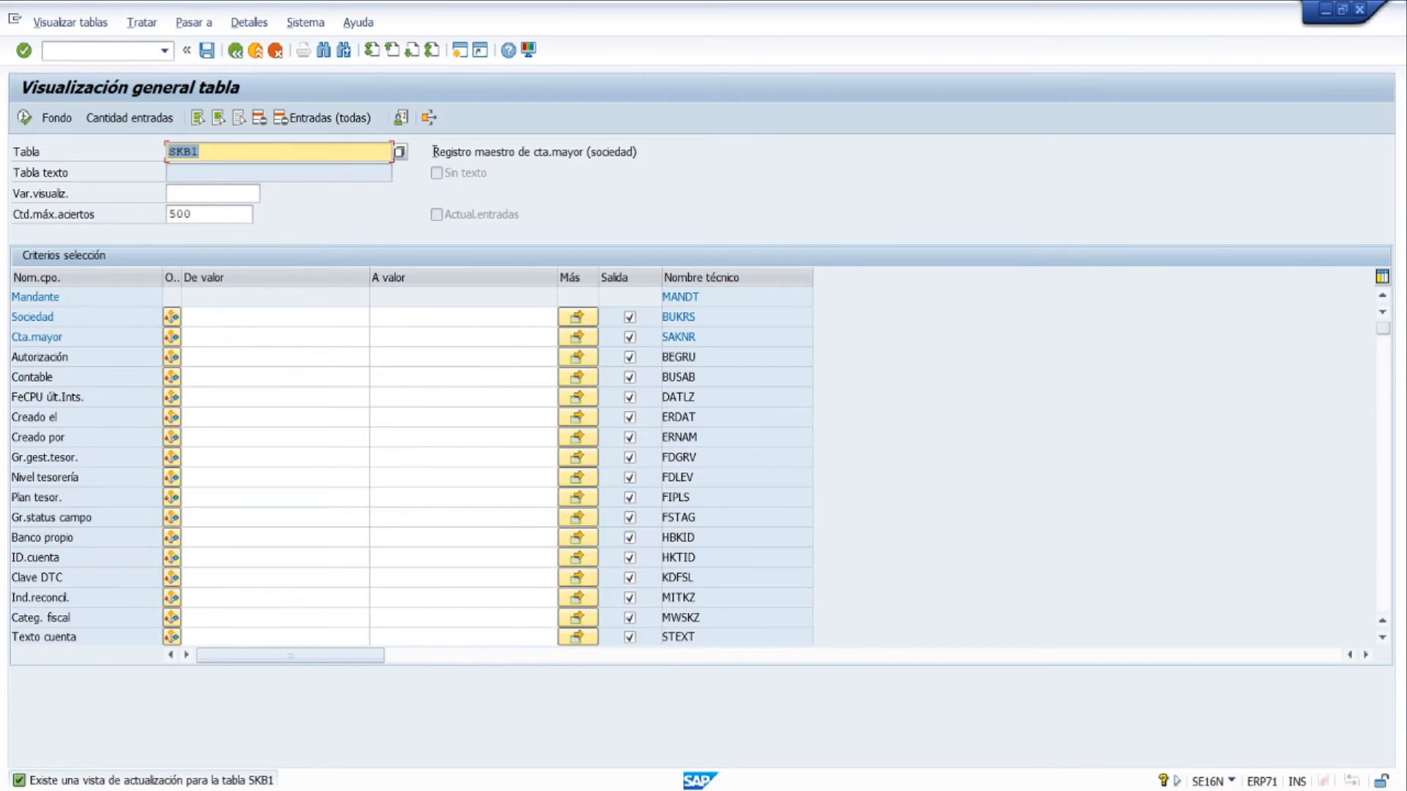
{"action": "left_click_drag", "start_coordinate": [433, 153], "coordinate": [586, 152]}
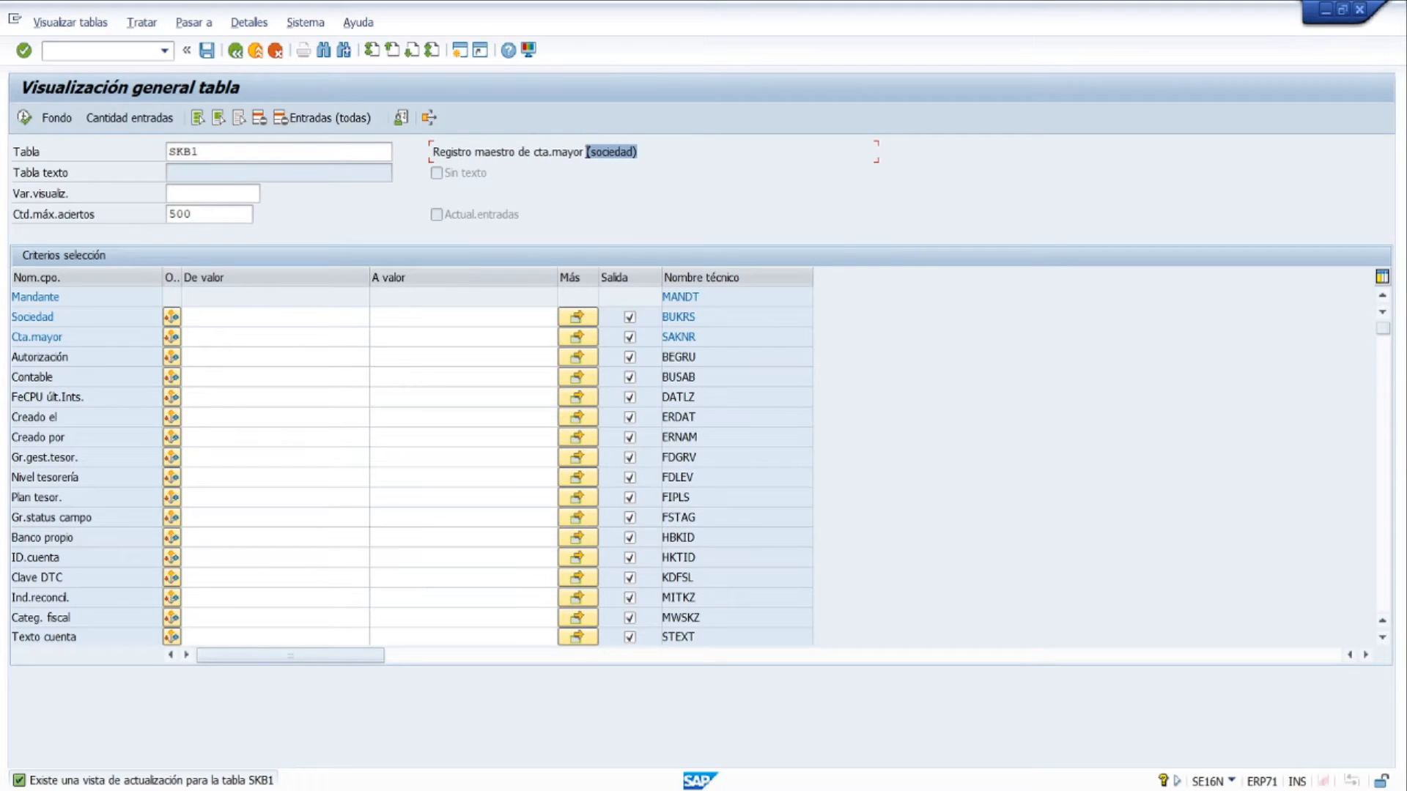
Load table SKA1 instead and check its description for comparison.
{"action": "left_click", "coordinate": [194, 152]}
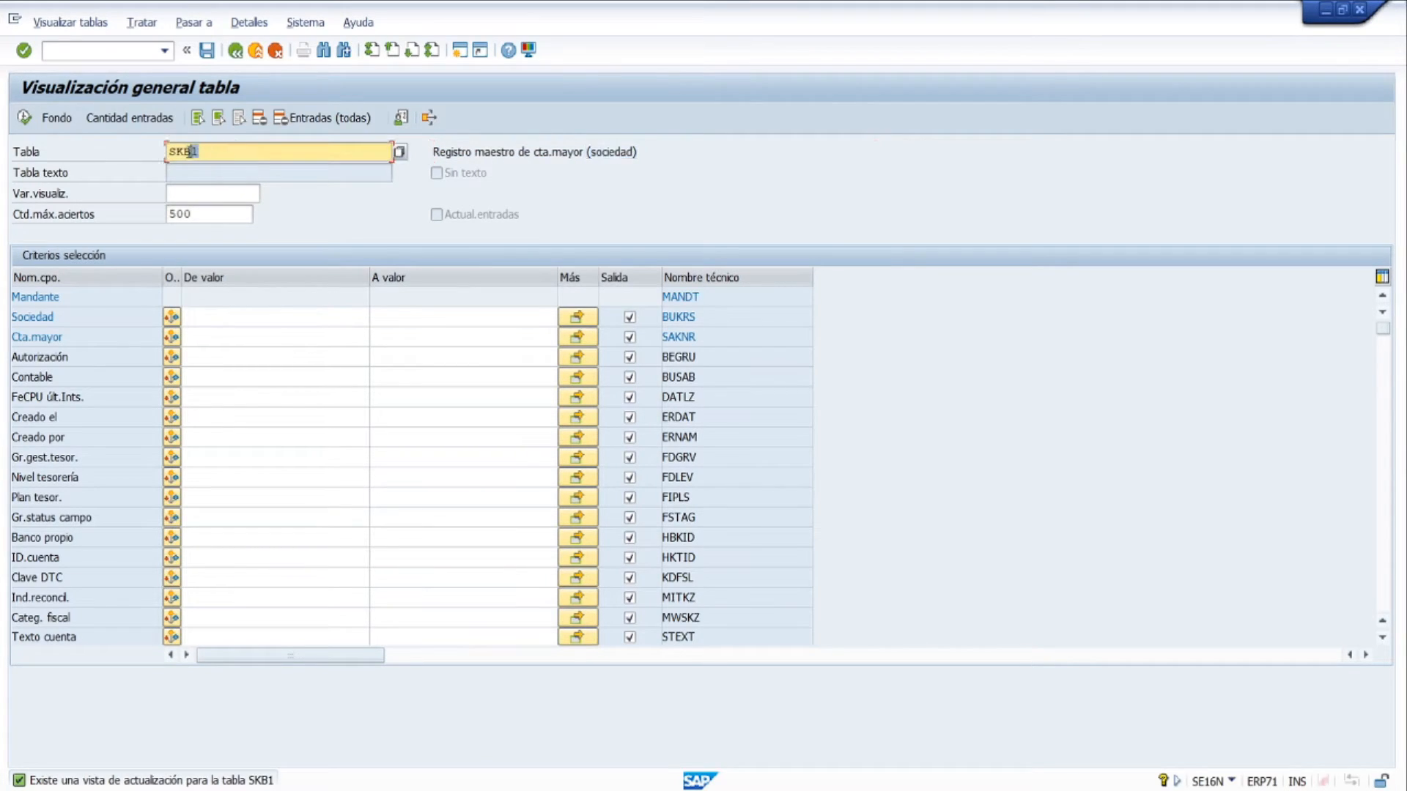
{"action": "type", "text": "A1"}
{"action": "key", "text": "Return"}
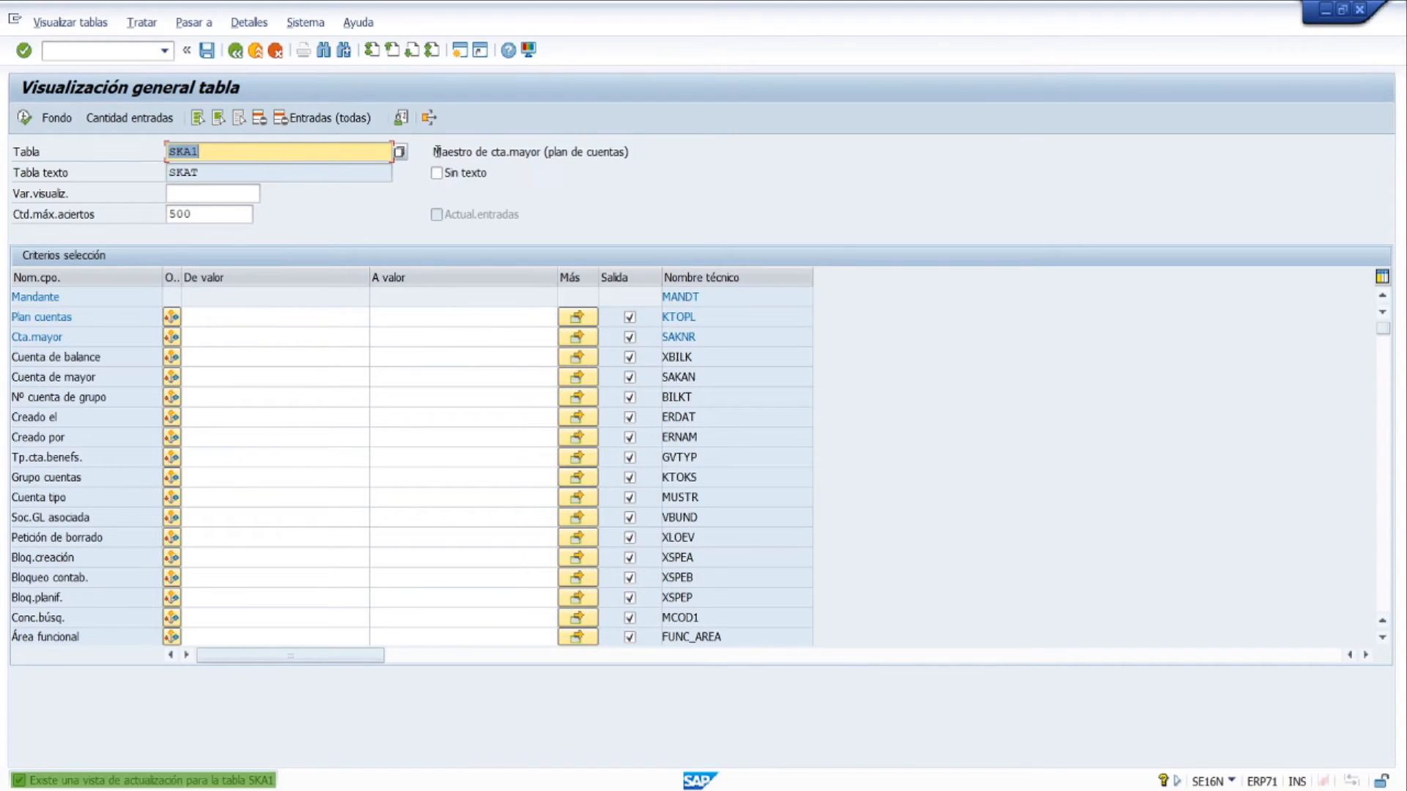
{"action": "left_click_drag", "start_coordinate": [434, 151], "coordinate": [545, 152]}
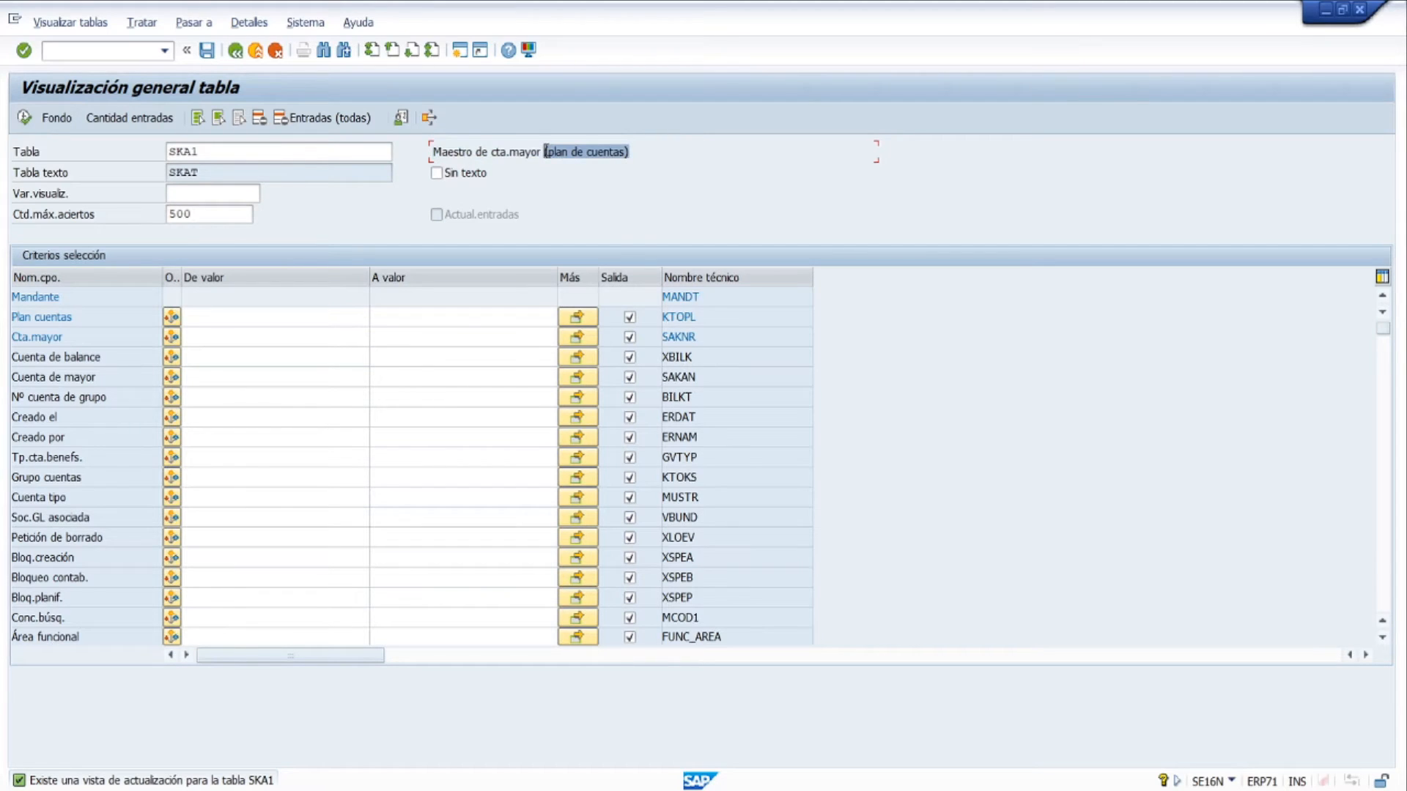
Switch the table to display back to SKB1 and review its description.
{"action": "left_click_drag", "start_coordinate": [226, 151], "coordinate": [184, 150]}
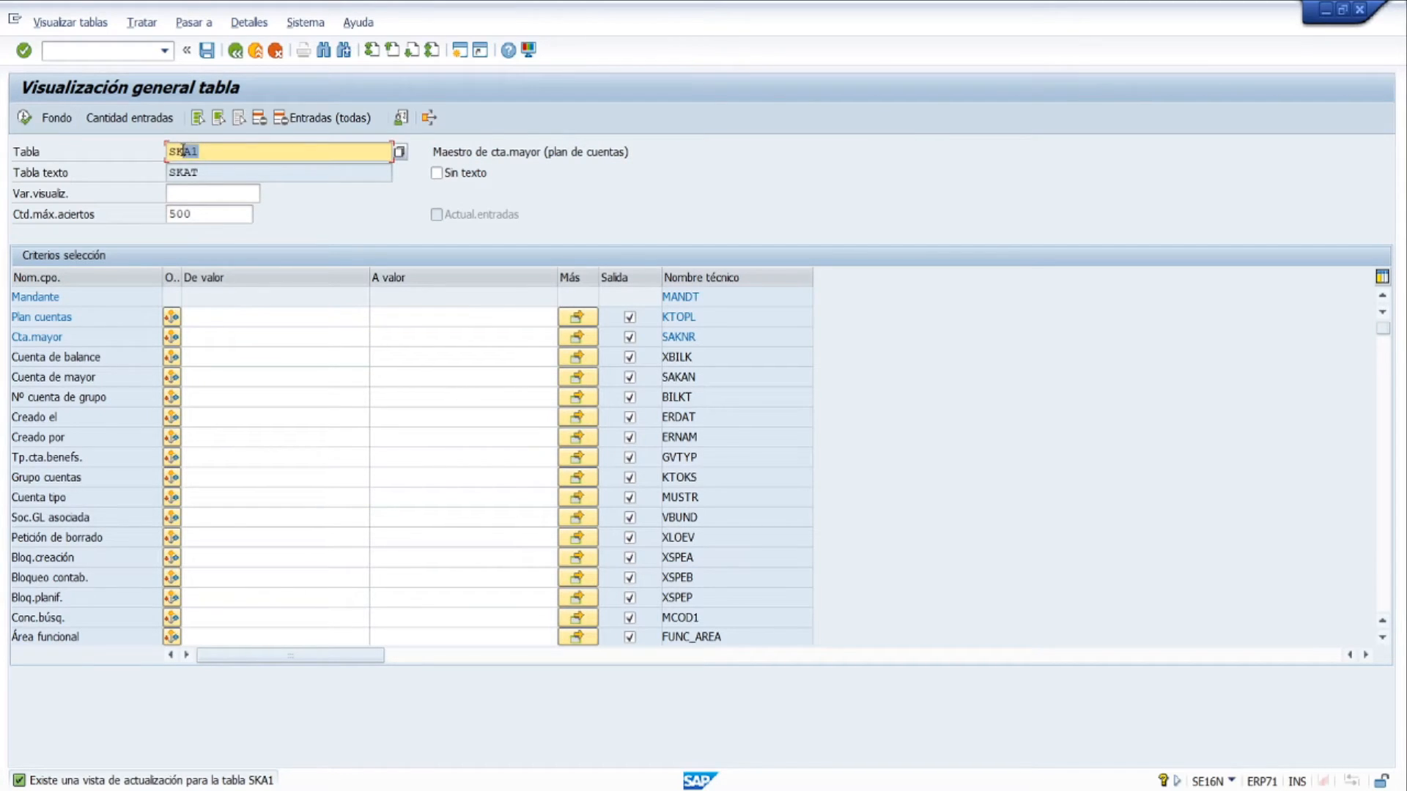
{"action": "type", "text": "B1"}
{"action": "key", "text": "Return"}
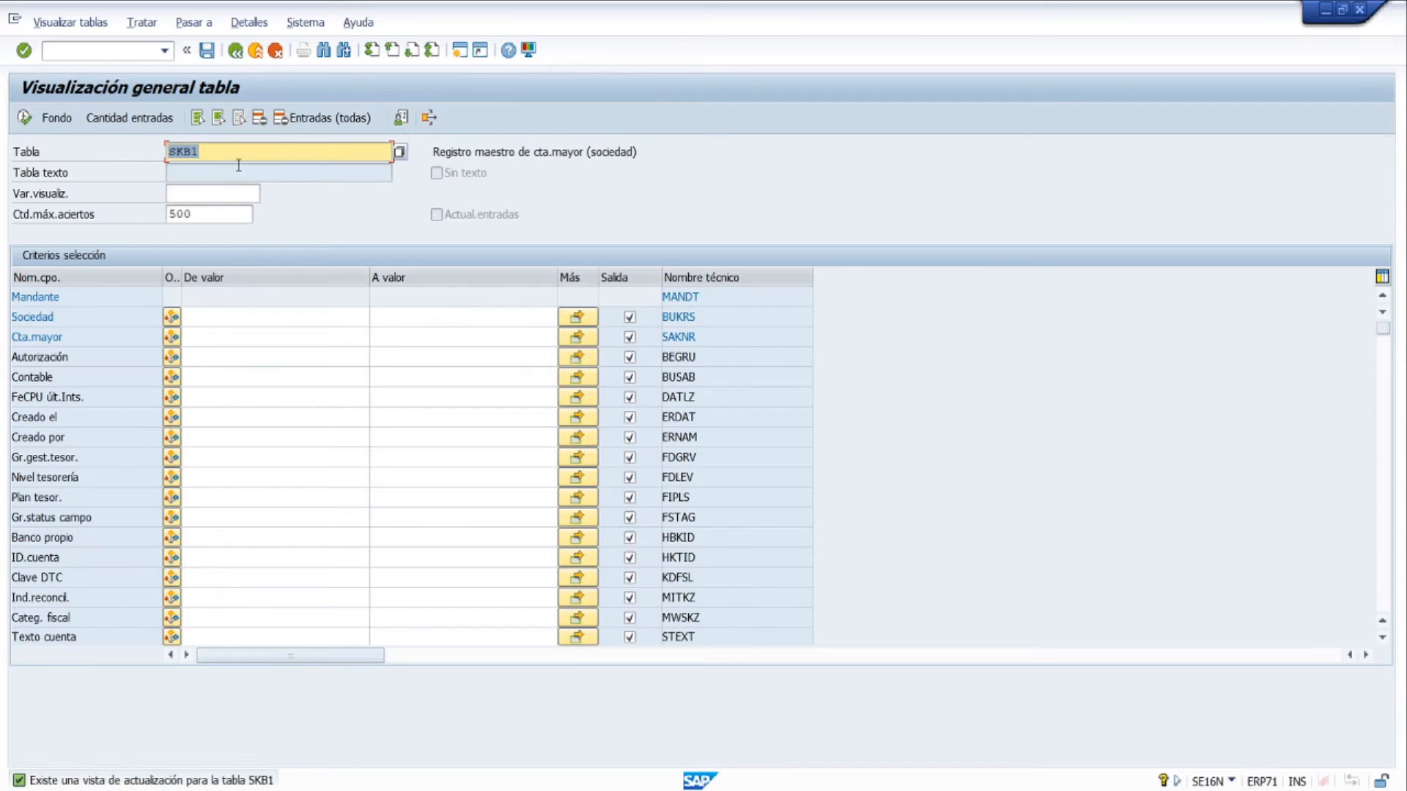
{"action": "left_click_drag", "start_coordinate": [430, 151], "coordinate": [637, 154]}
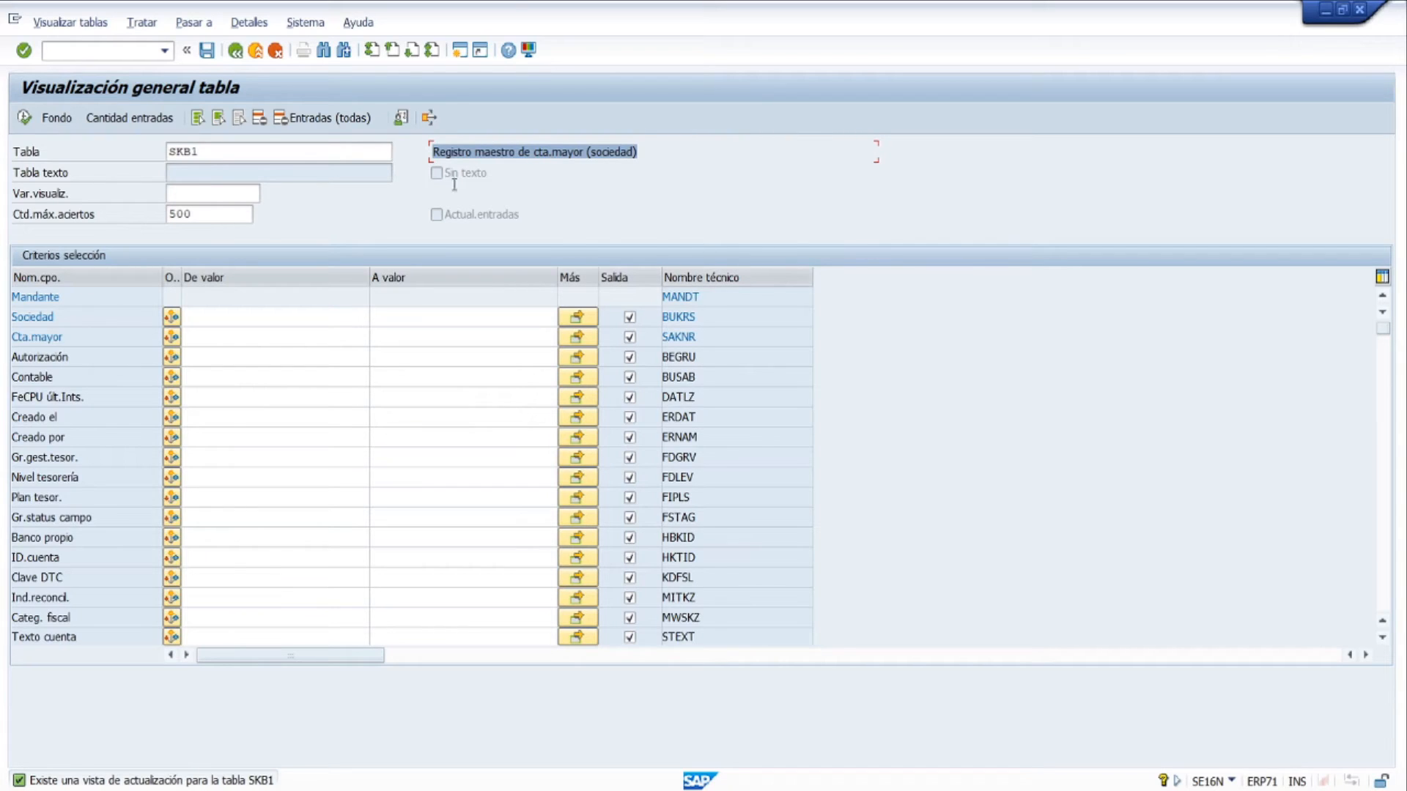
{"action": "left_click", "coordinate": [223, 195]}
{"action": "double_click", "coordinate": [262, 155]}
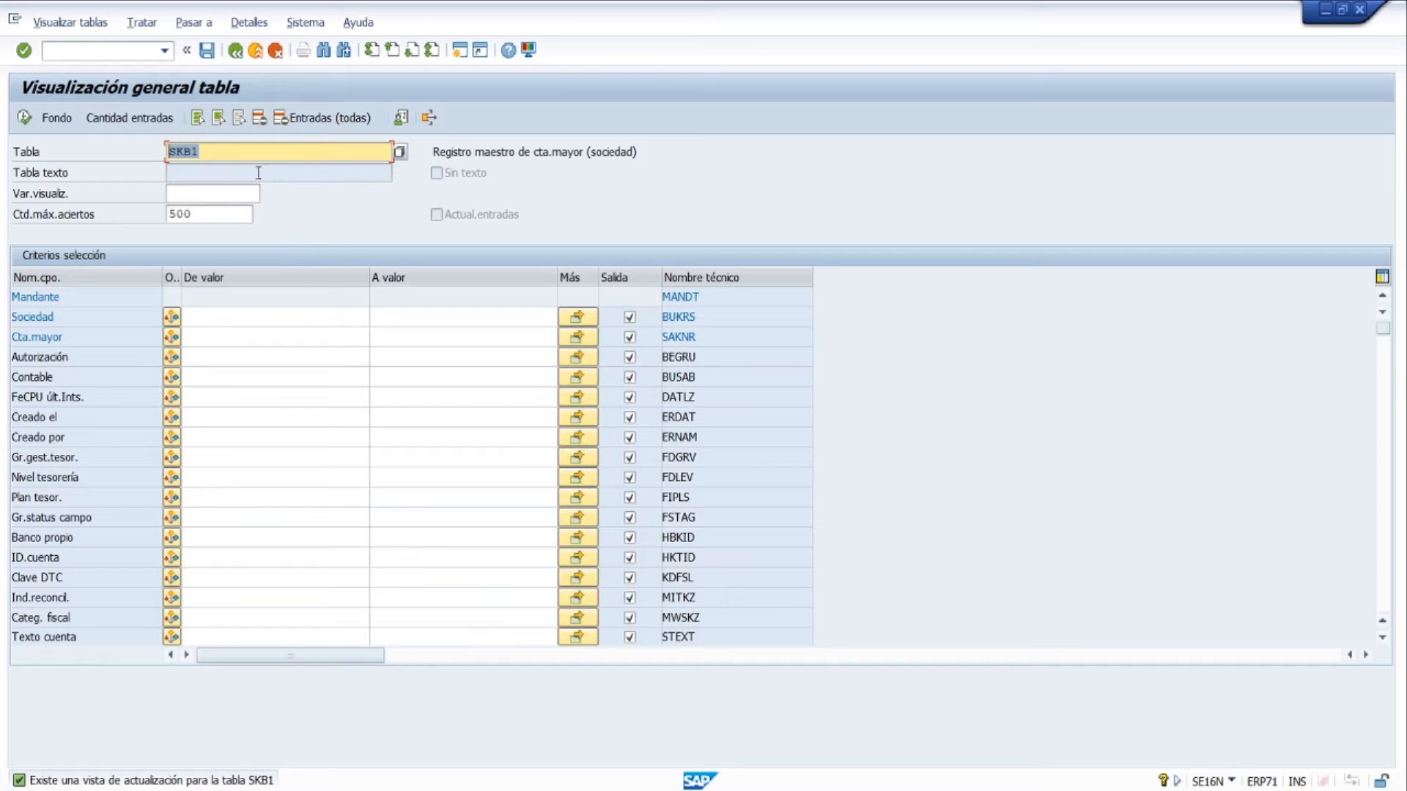
Check the number of entries in SKB1 against the maximum hits setting and close the count dialog.
{"action": "left_click", "coordinate": [203, 195]}
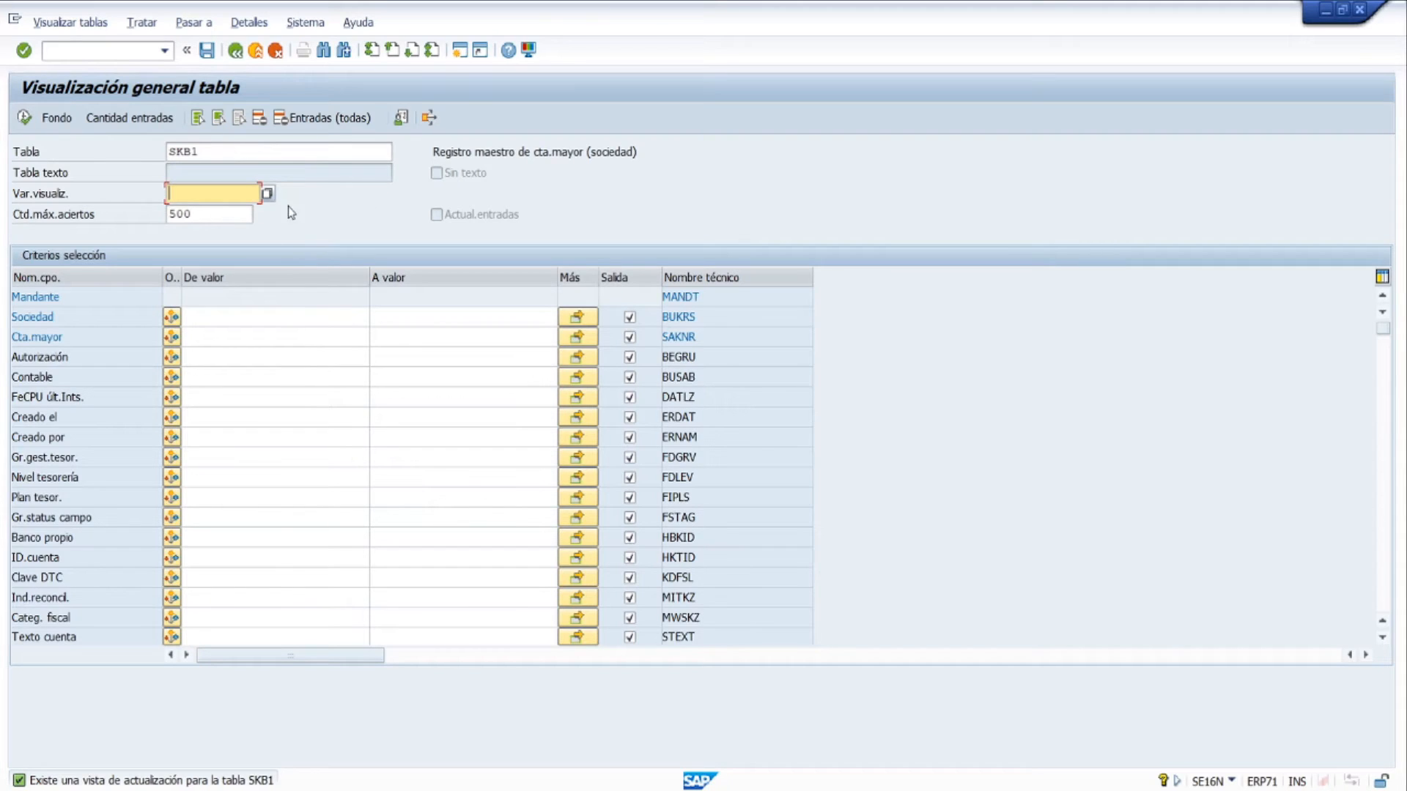
{"action": "left_click", "coordinate": [233, 212]}
{"action": "double_click", "coordinate": [233, 212]}
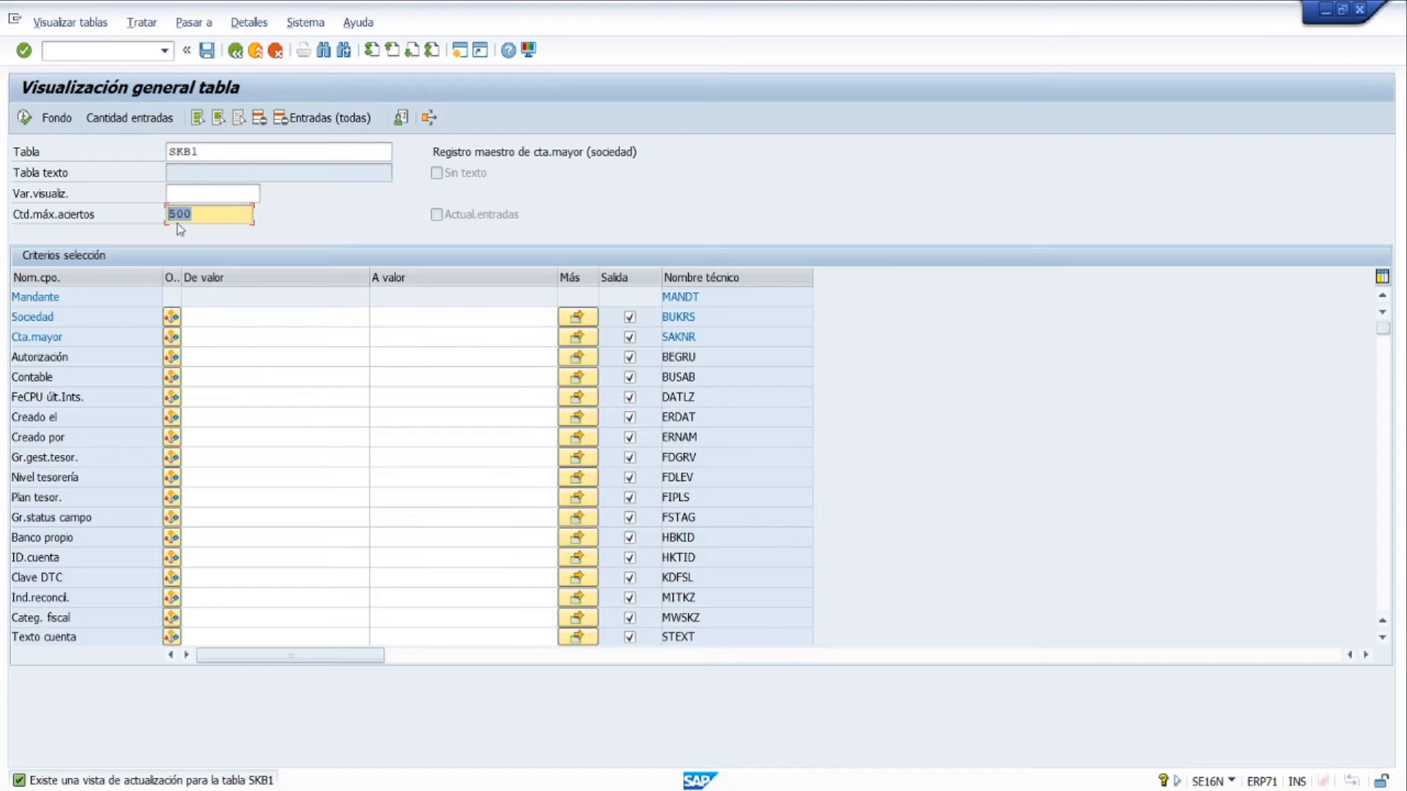
{"action": "left_click", "coordinate": [150, 124]}
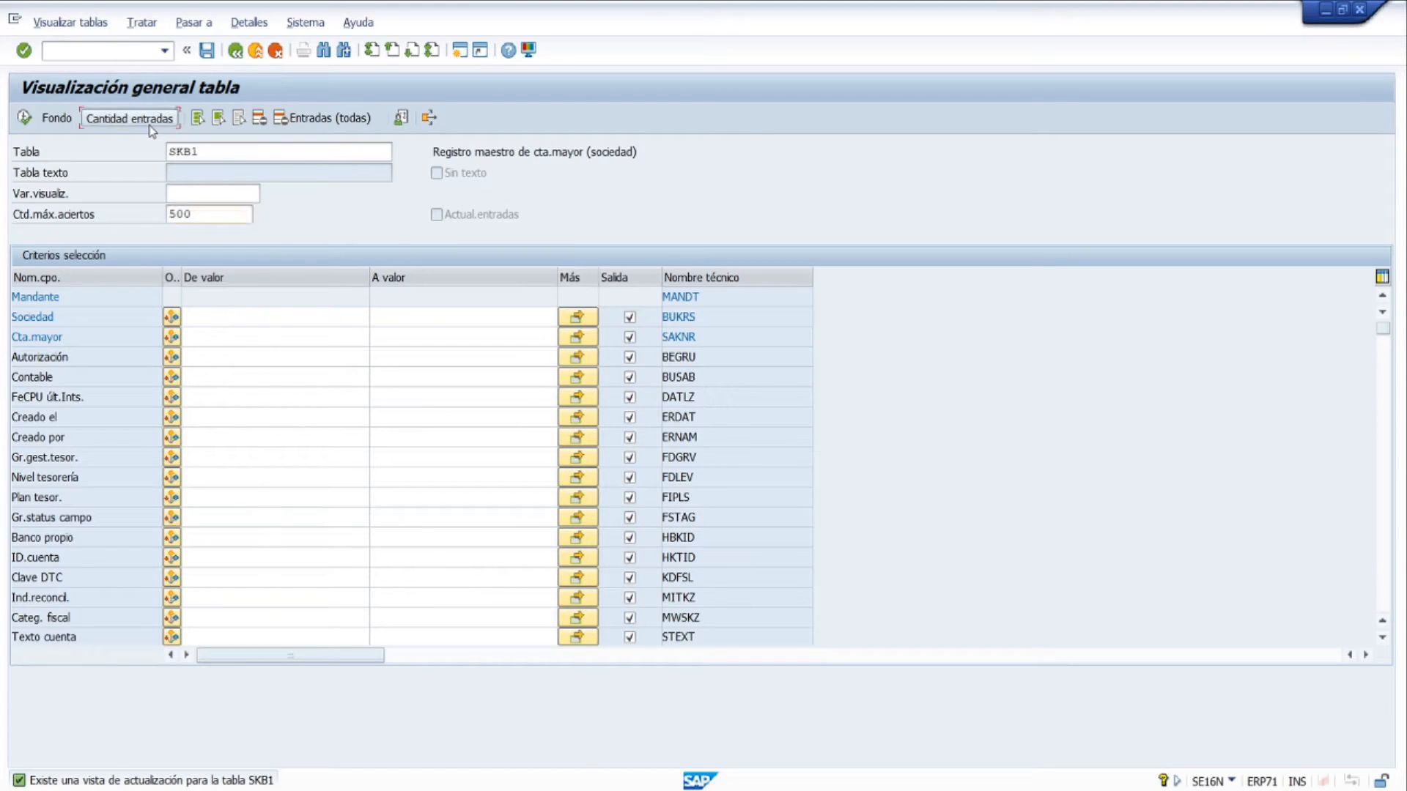
{"action": "left_click_drag", "start_coordinate": [229, 167], "coordinate": [869, 170]}
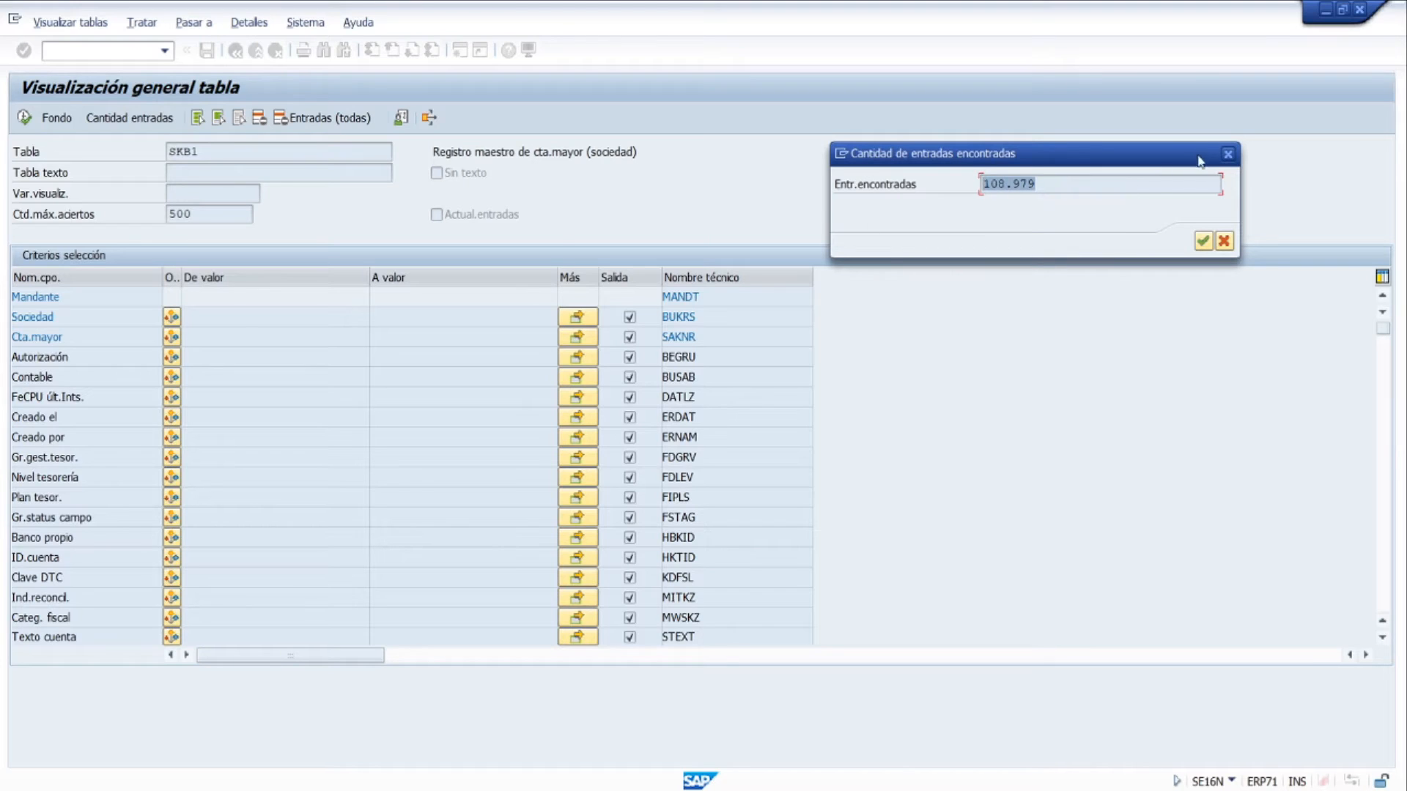
{"action": "left_click", "coordinate": [1228, 154]}
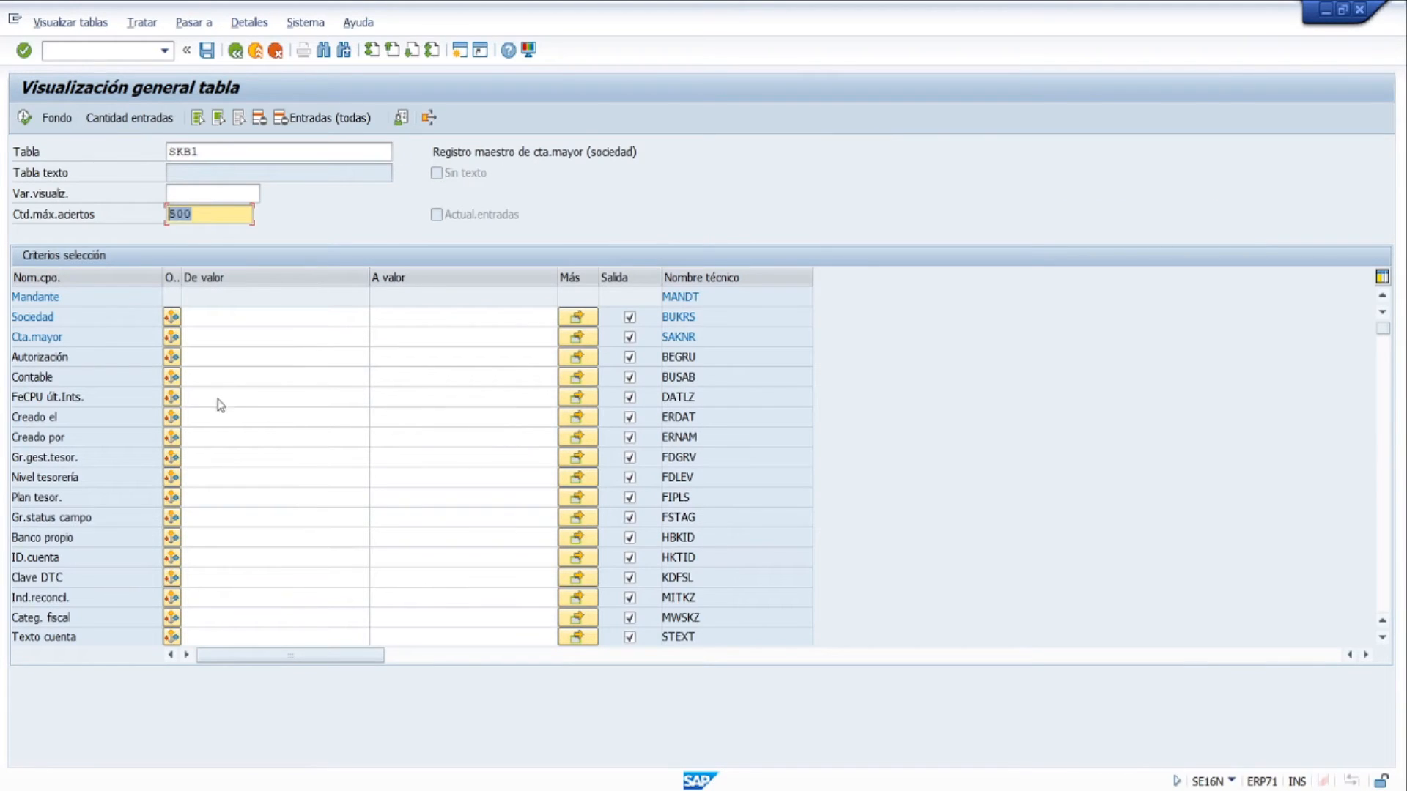
Set the maximum number of hits for SKB1 to 50.
{"action": "type", "text": "50"}
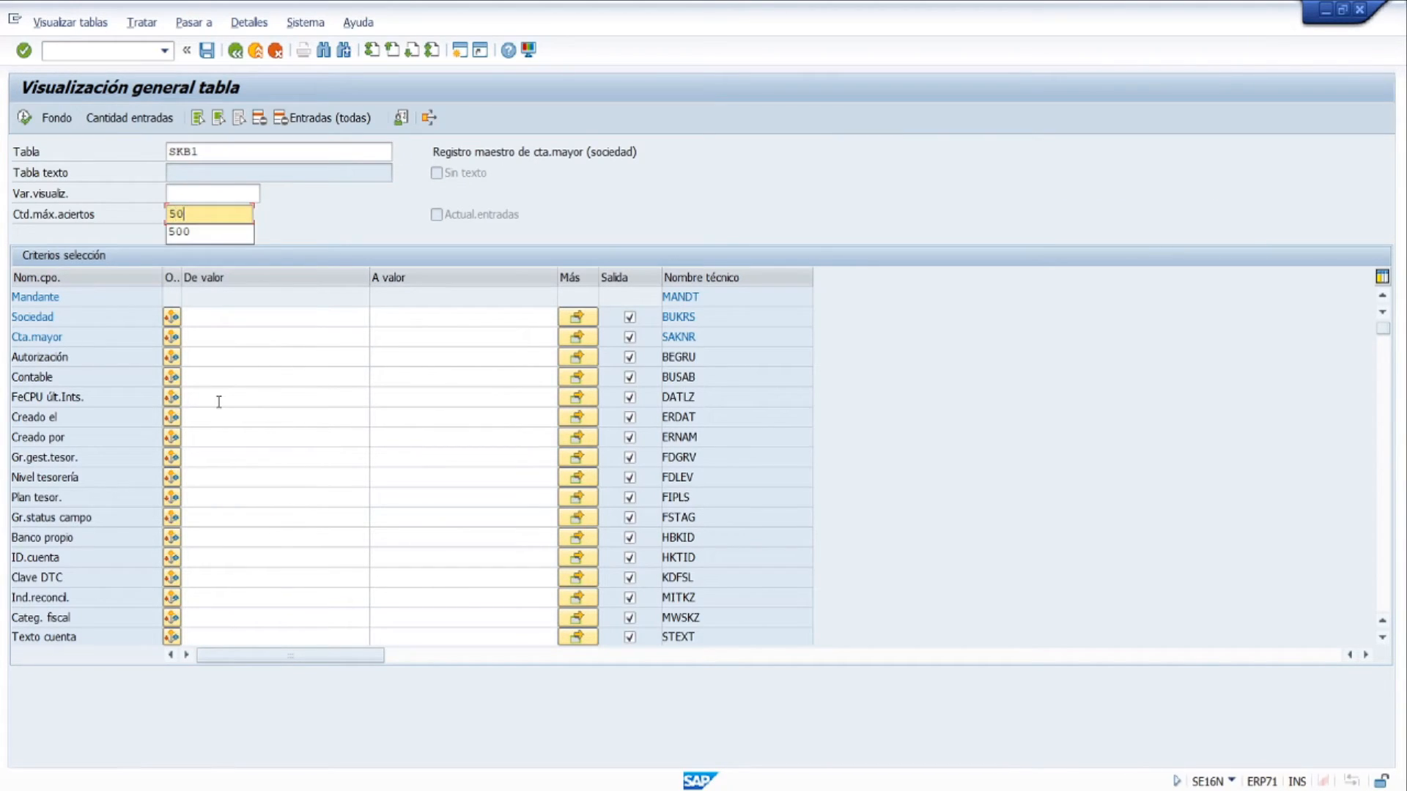
{"action": "left_click", "coordinate": [350, 202]}
{"action": "double_click", "coordinate": [199, 216]}
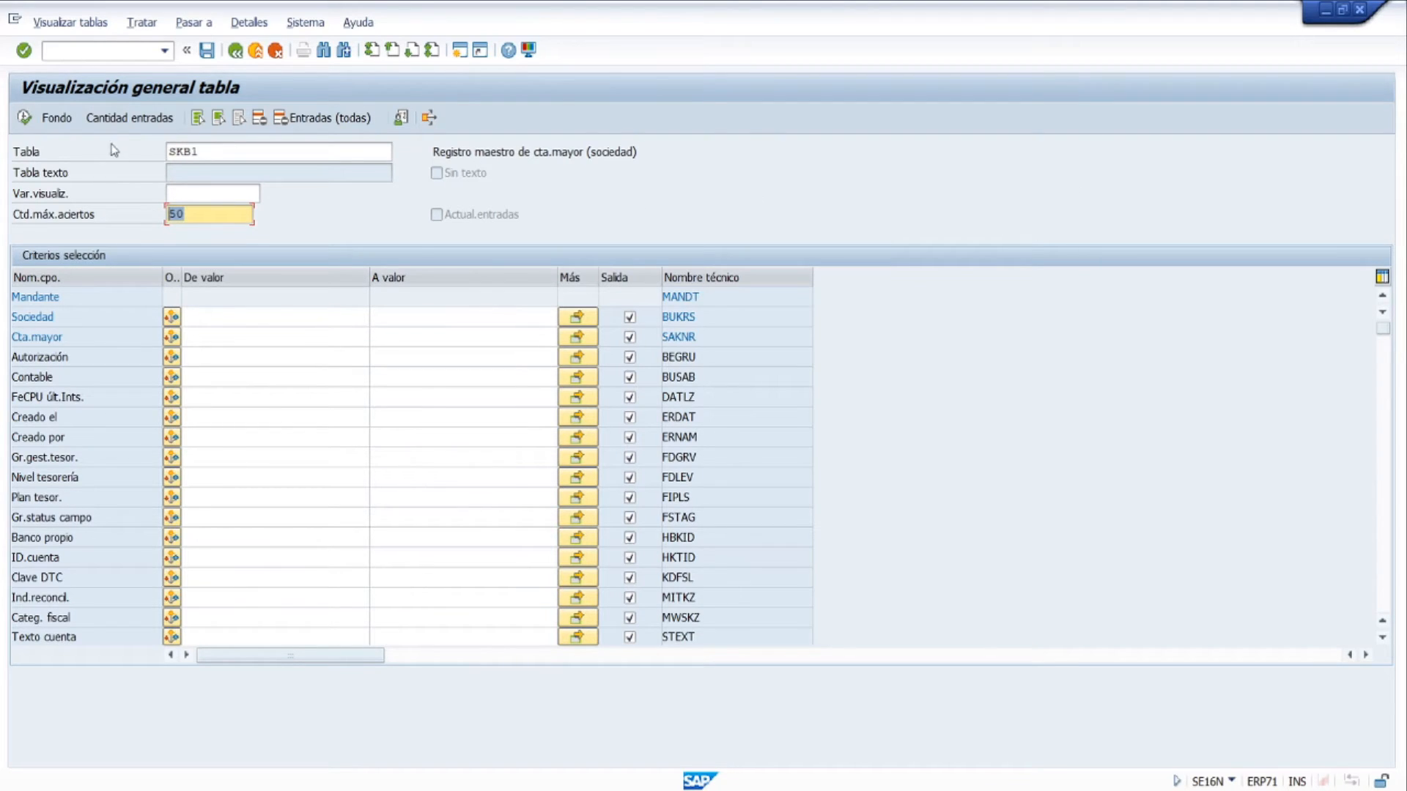
Display the SKB1 entries, look through the result list and return to the selection screen.
{"action": "left_click", "coordinate": [24, 117]}
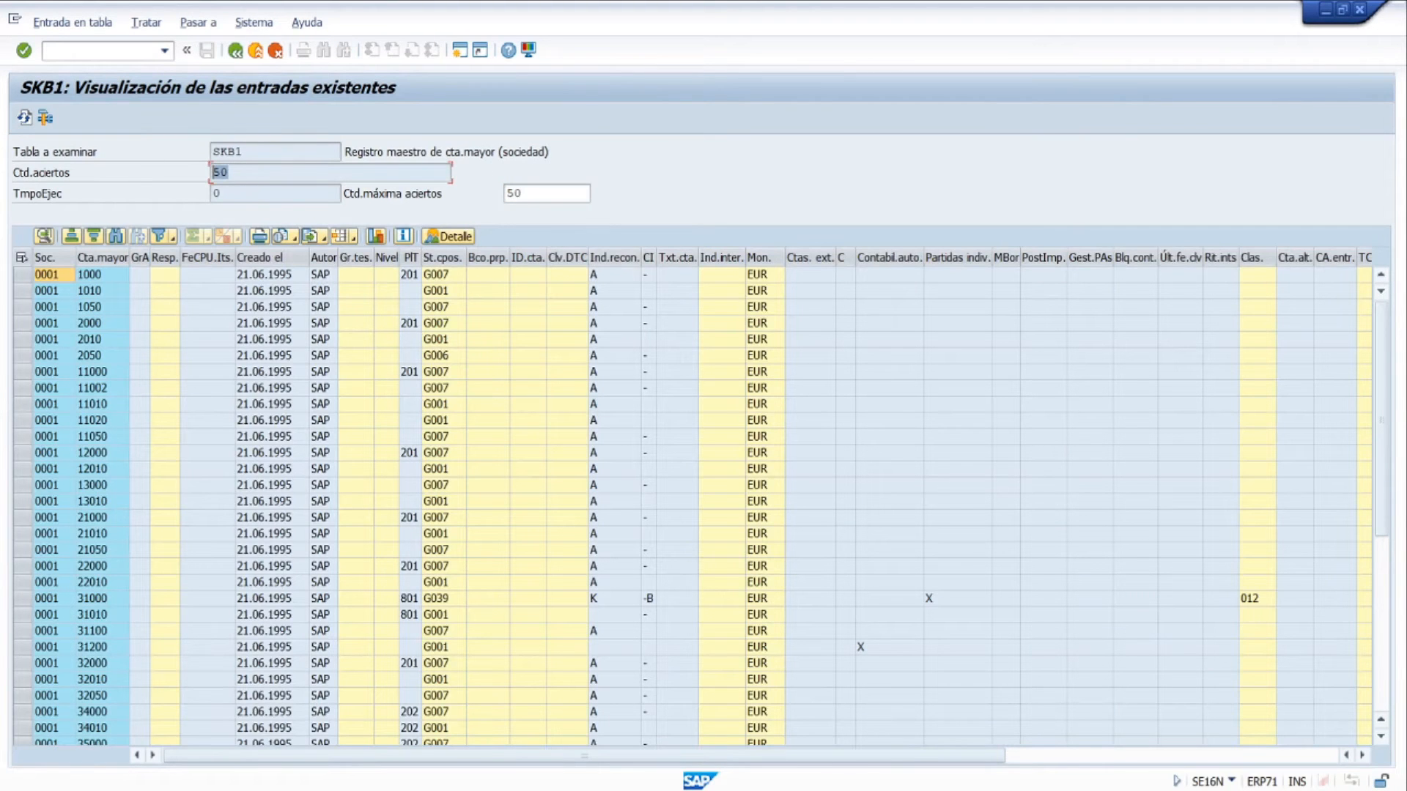
{"action": "scroll", "coordinate": [346, 455], "scroll_direction": "down", "scroll_amount": 7}
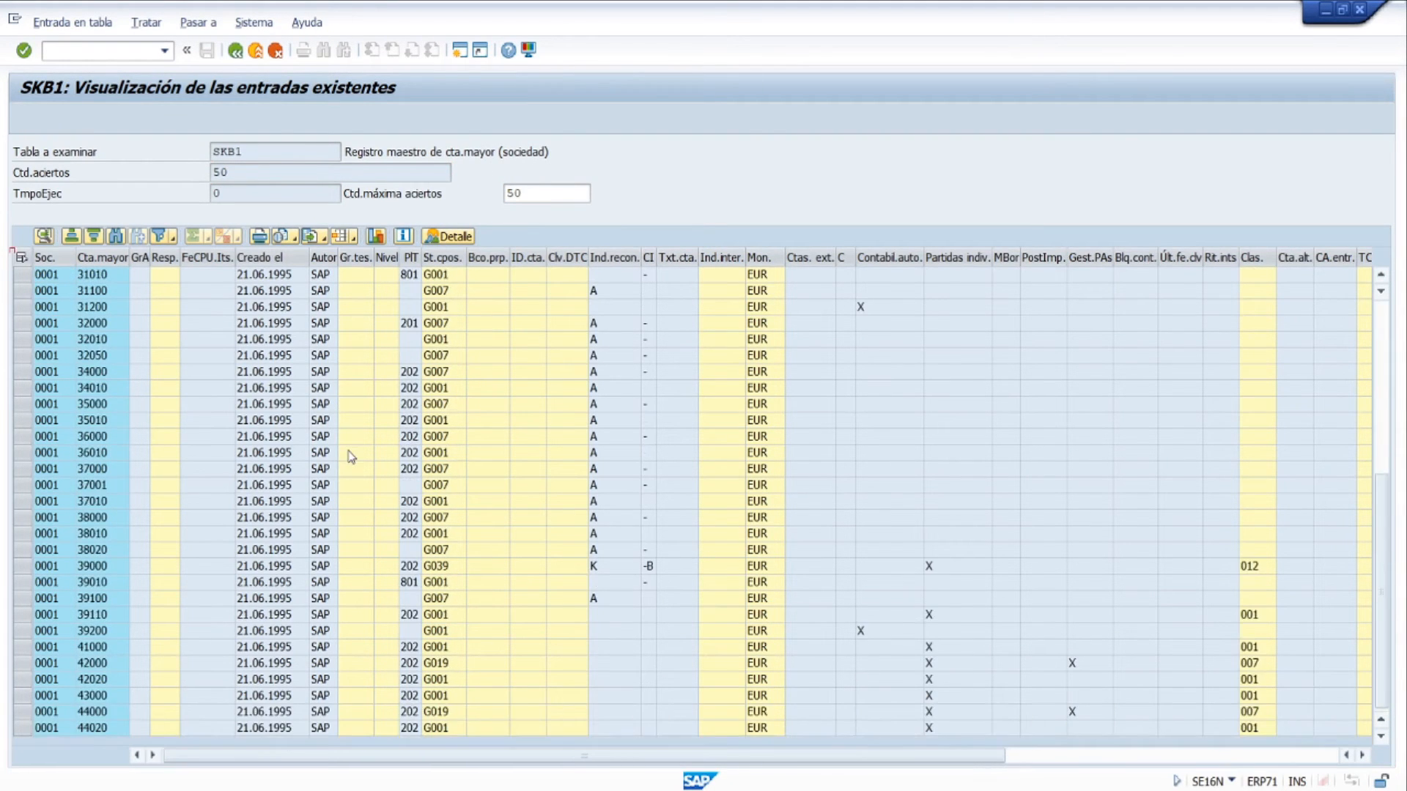
{"action": "left_click", "coordinate": [234, 50]}
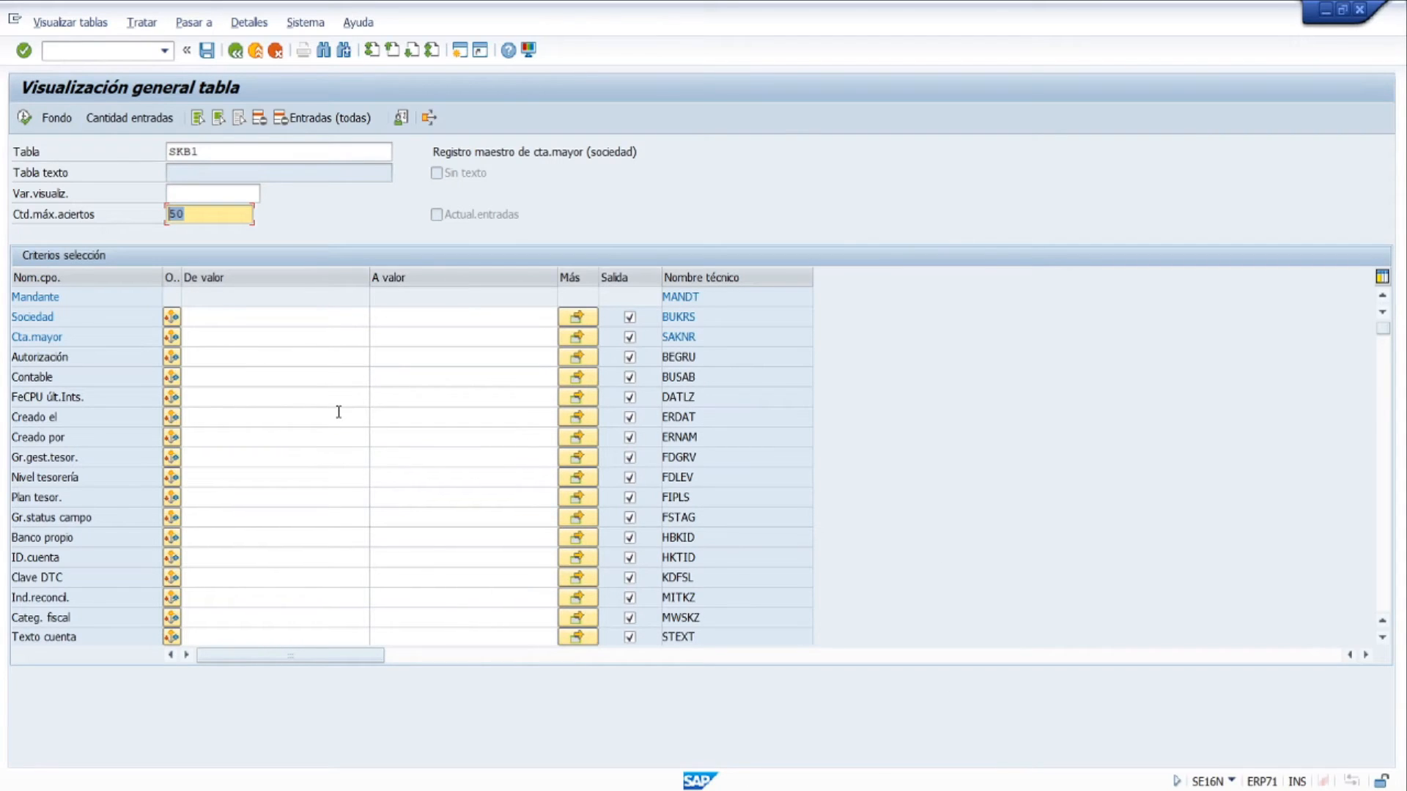
Examine the SKB1 field names from Sociedad and Cta.mayor down to Contable in the selection criteria.
{"action": "left_click", "coordinate": [115, 313]}
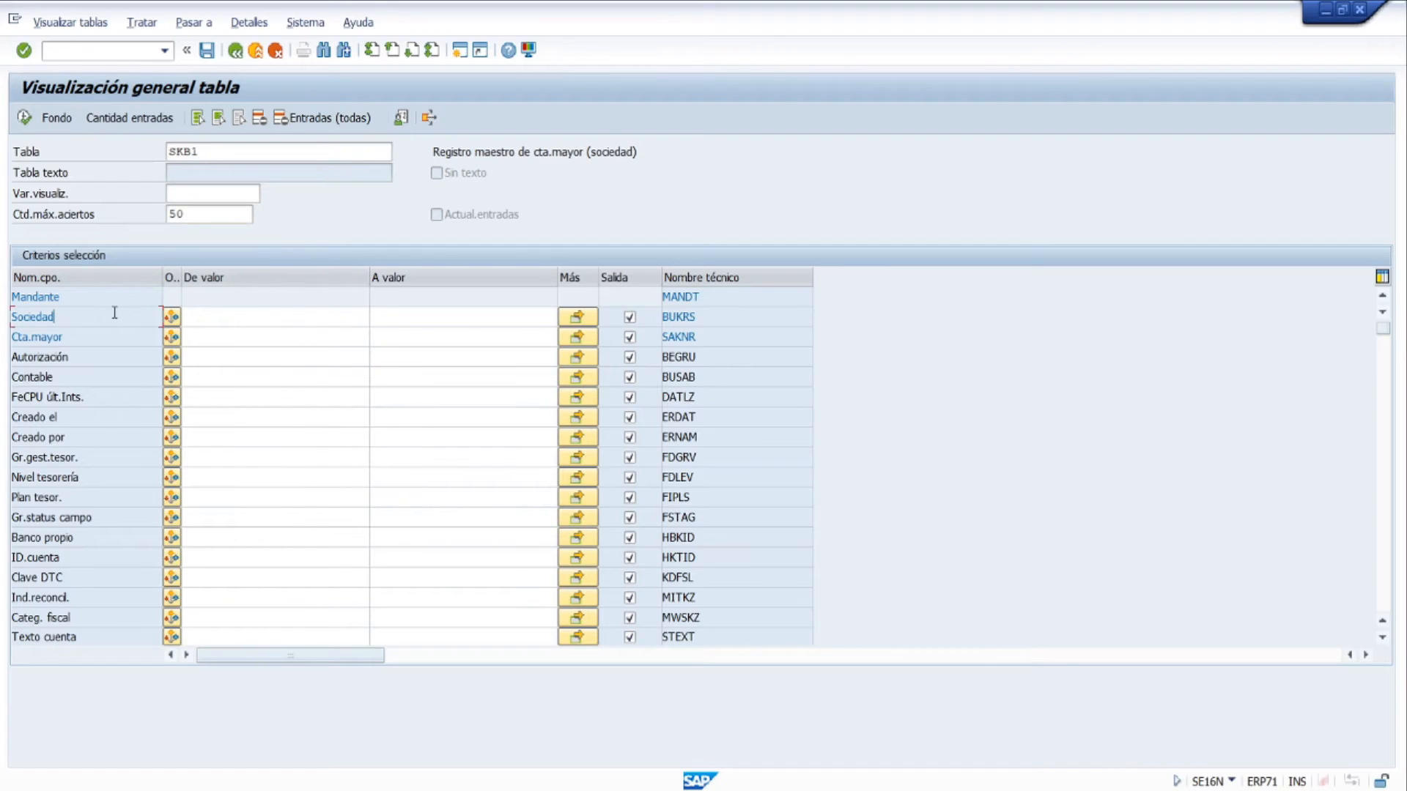
{"action": "left_click", "coordinate": [95, 336]}
{"action": "double_click", "coordinate": [74, 315]}
{"action": "double_click", "coordinate": [92, 319]}
{"action": "left_click", "coordinate": [74, 335]}
{"action": "double_click", "coordinate": [75, 335]}
{"action": "double_click", "coordinate": [91, 357]}
{"action": "double_click", "coordinate": [78, 378]}
Examine the technical names of the Sociedad, Cta.mayor and Autorización fields of SKB1.
{"action": "double_click", "coordinate": [726, 315]}
{"action": "left_click_drag", "start_coordinate": [728, 342], "coordinate": [636, 340]}
{"action": "left_click_drag", "start_coordinate": [717, 316], "coordinate": [610, 316]}
{"action": "left_click_drag", "start_coordinate": [698, 342], "coordinate": [622, 344]}
{"action": "double_click", "coordinate": [707, 357]}
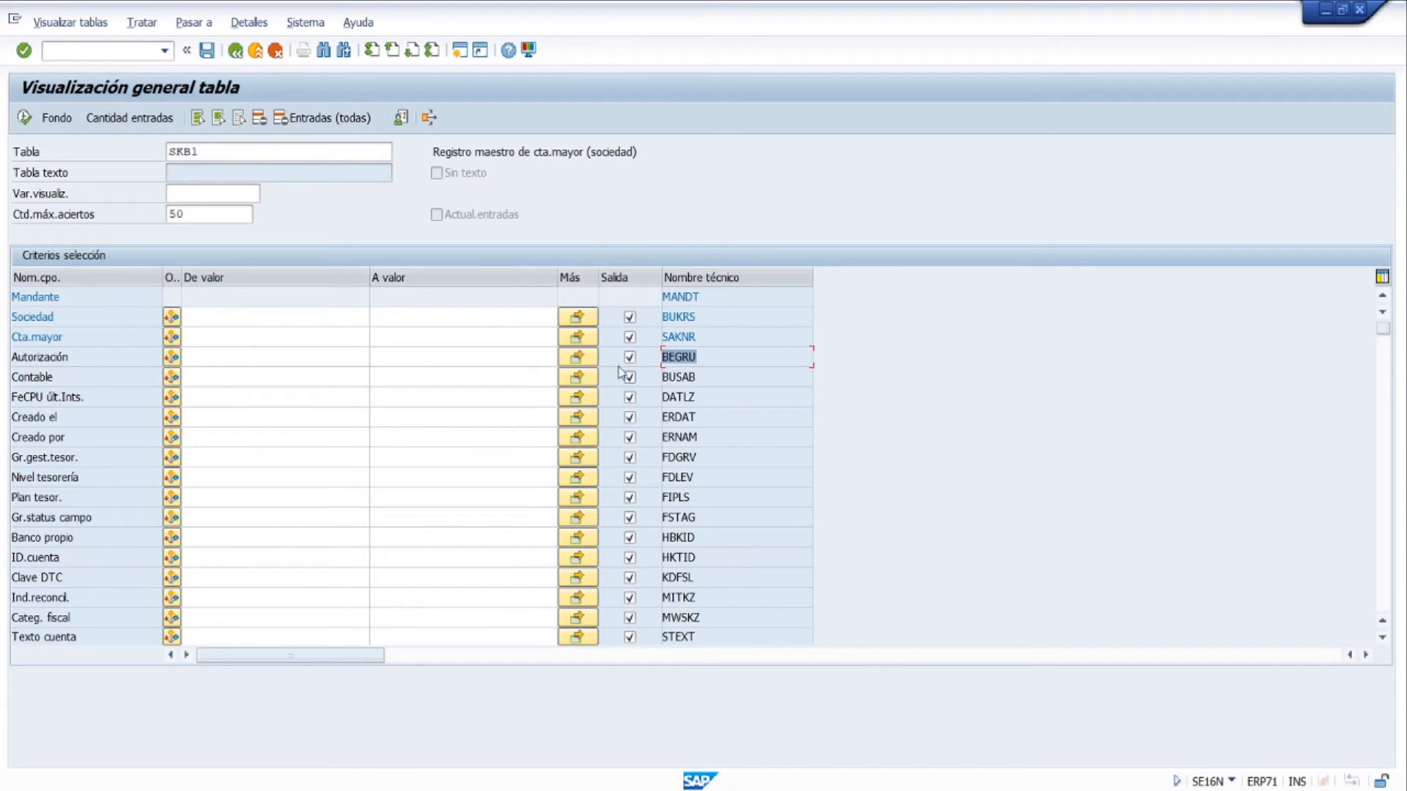
{"action": "left_click", "coordinate": [715, 317]}
{"action": "left_click", "coordinate": [709, 358]}
{"action": "double_click", "coordinate": [104, 317]}
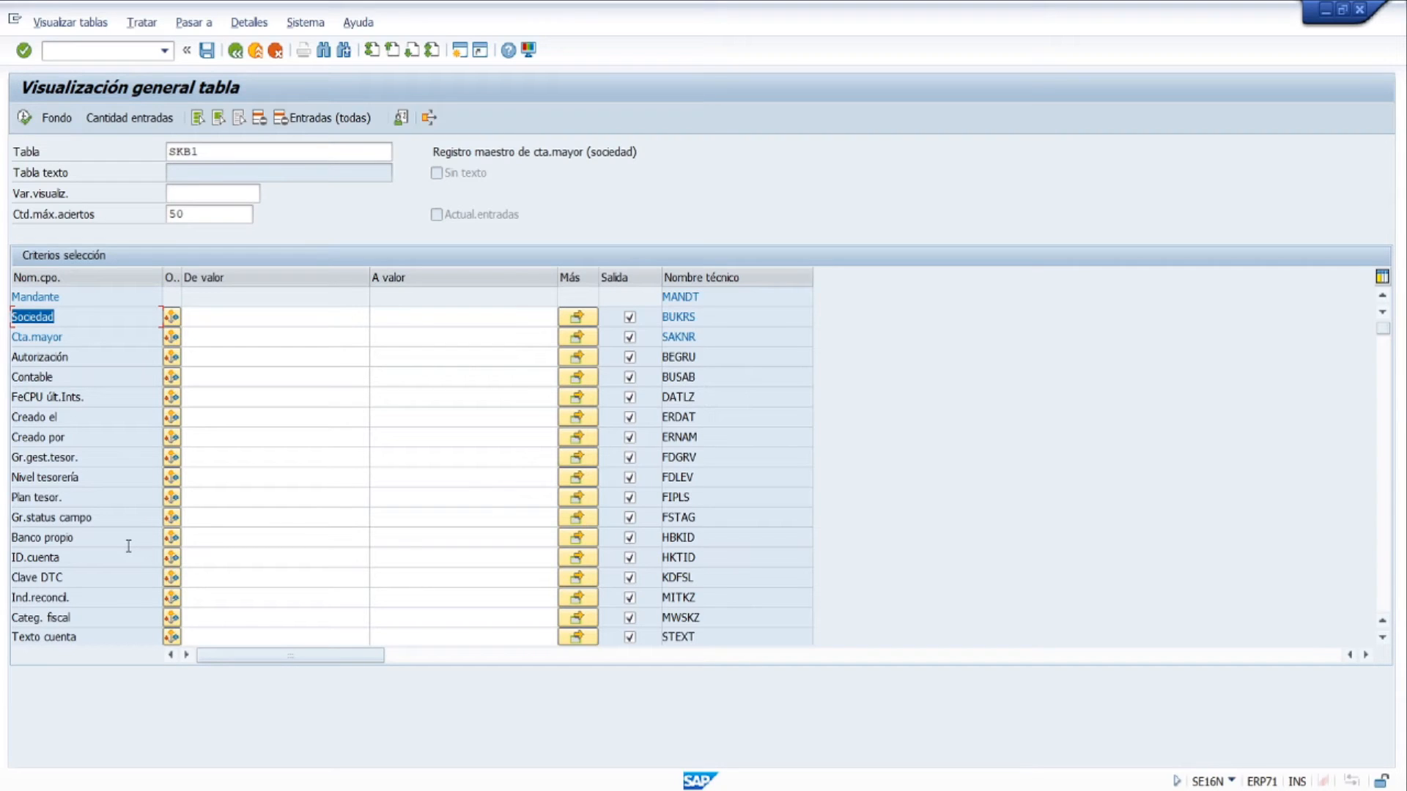
{"action": "left_click_drag", "start_coordinate": [699, 316], "coordinate": [633, 344]}
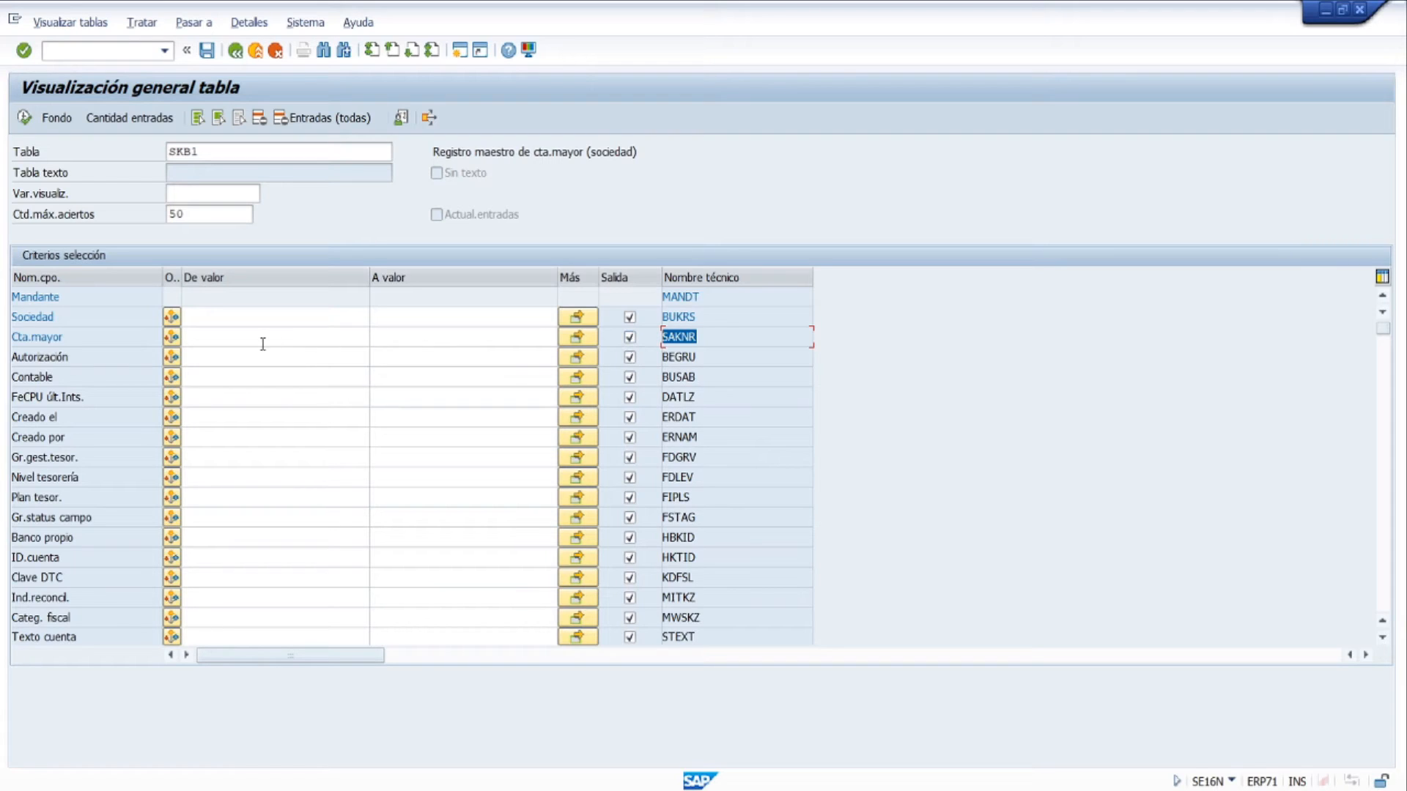
Compare the key fields Sociedad and Cta.mayor with the non-key fields Autorización, Contable and FeCPU últ.Ints.
{"action": "left_click", "coordinate": [243, 317]}
{"action": "left_click", "coordinate": [104, 478]}
{"action": "left_click", "coordinate": [98, 317]}
{"action": "double_click", "coordinate": [98, 318]}
{"action": "double_click", "coordinate": [104, 335]}
{"action": "double_click", "coordinate": [93, 357]}
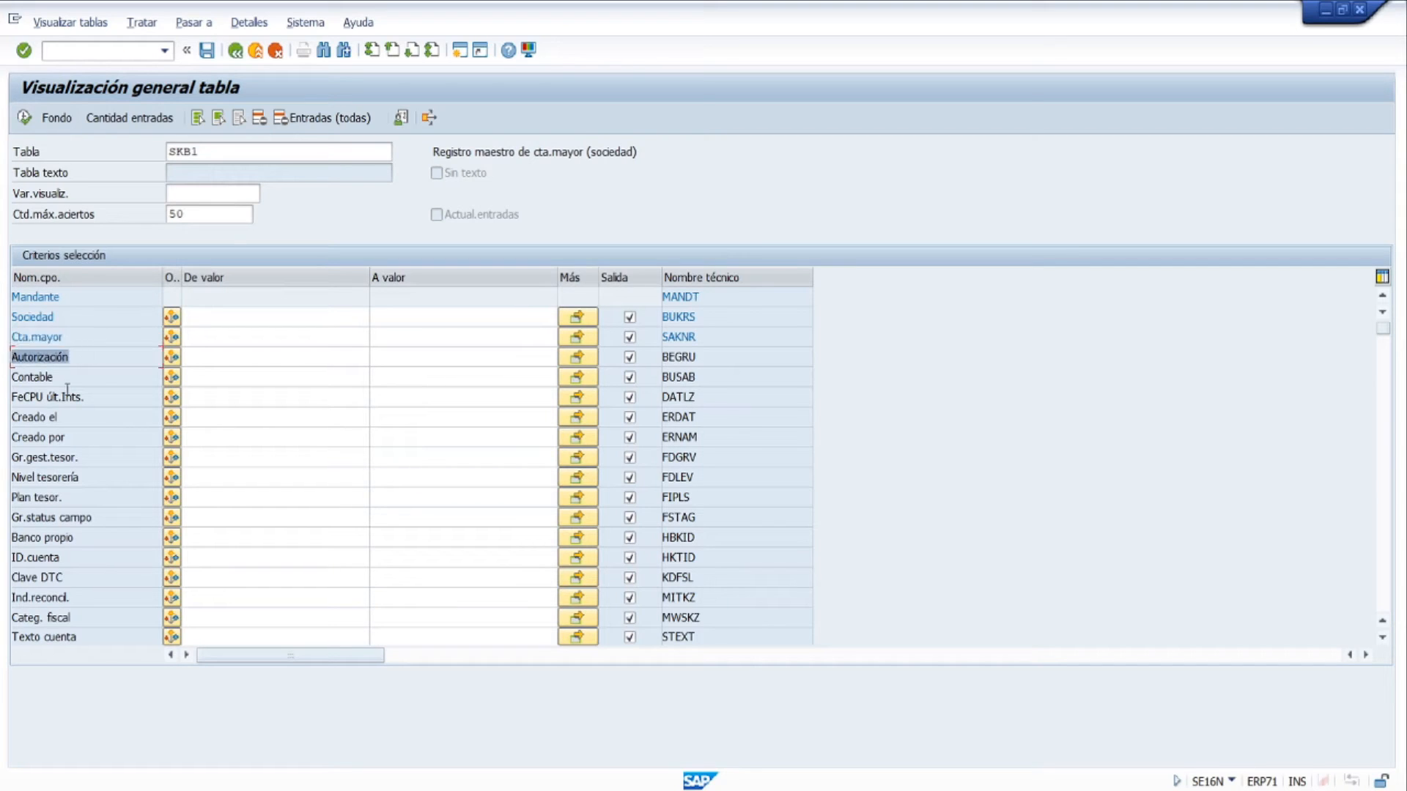
{"action": "double_click", "coordinate": [100, 378]}
{"action": "left_click", "coordinate": [97, 400]}
{"action": "left_click_drag", "start_coordinate": [98, 400], "coordinate": [25, 402]}
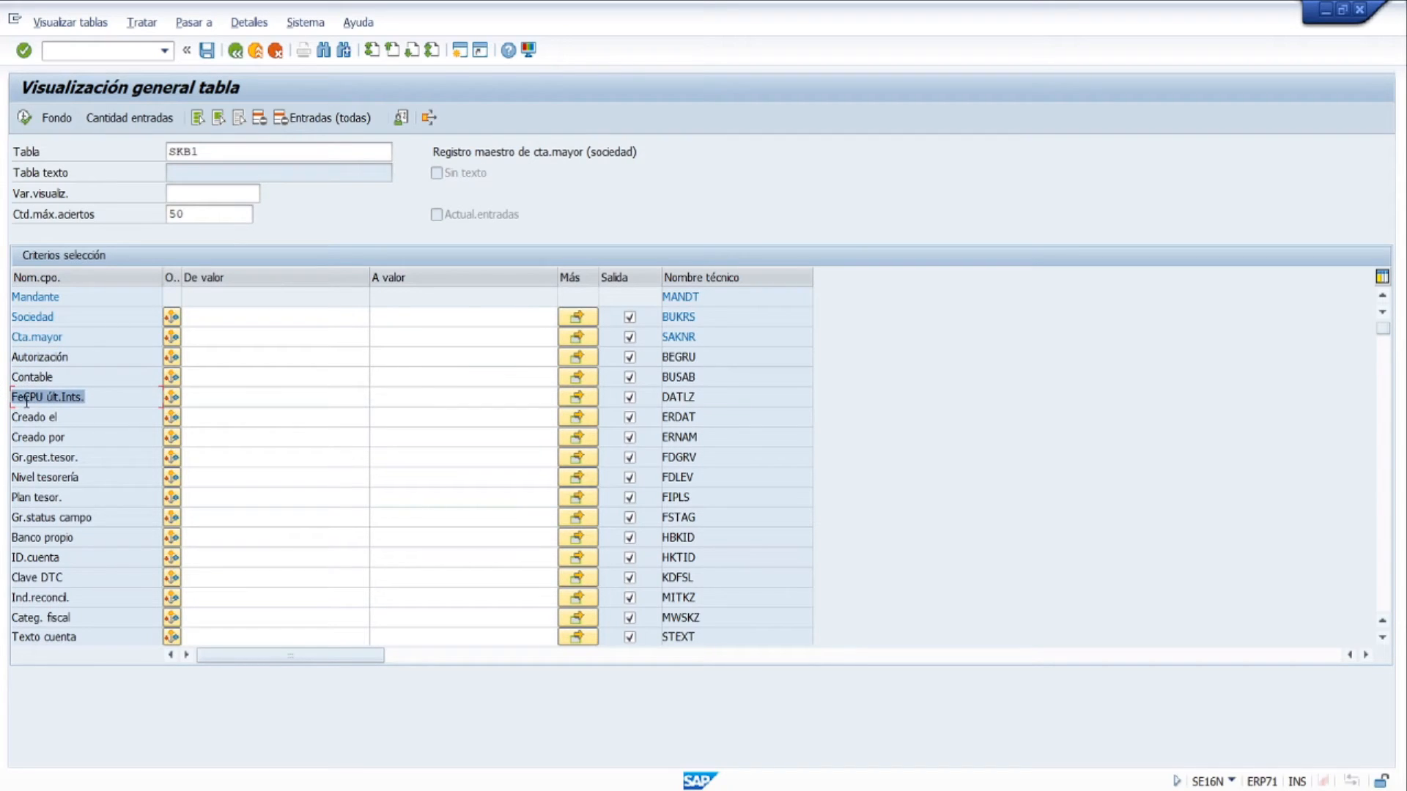
{"action": "double_click", "coordinate": [111, 317]}
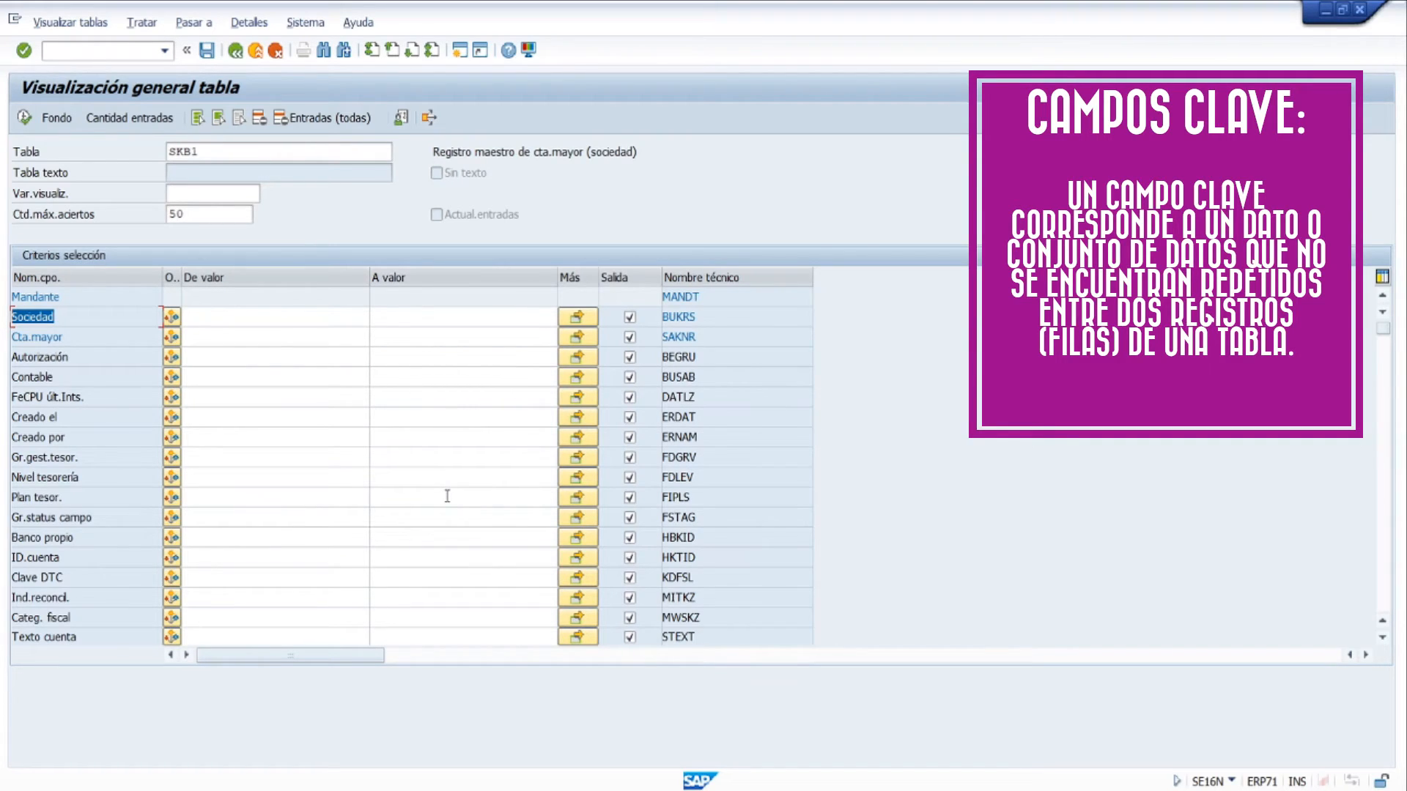
{"action": "left_click_drag", "start_coordinate": [128, 317], "coordinate": [1, 326]}
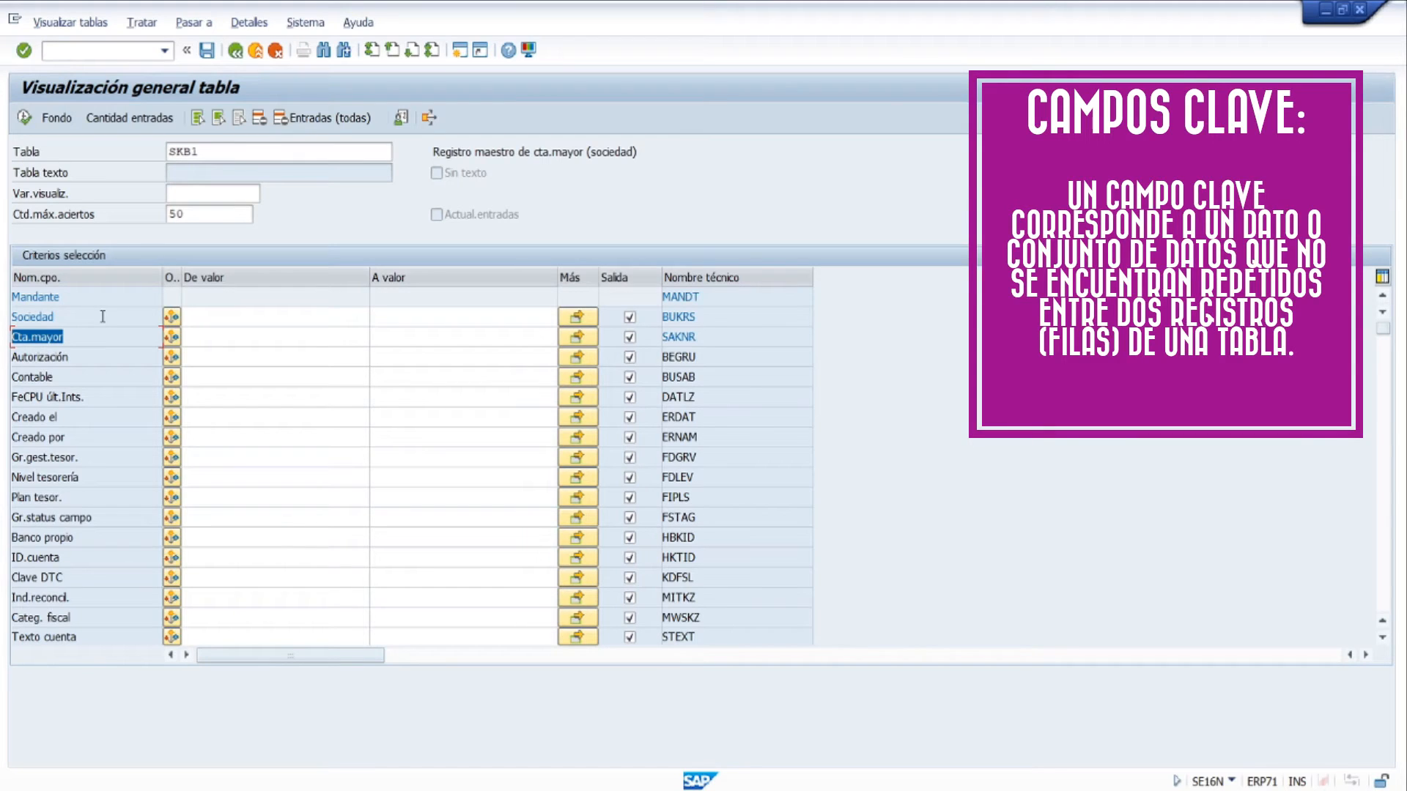
{"action": "left_click_drag", "start_coordinate": [101, 318], "coordinate": [22, 316]}
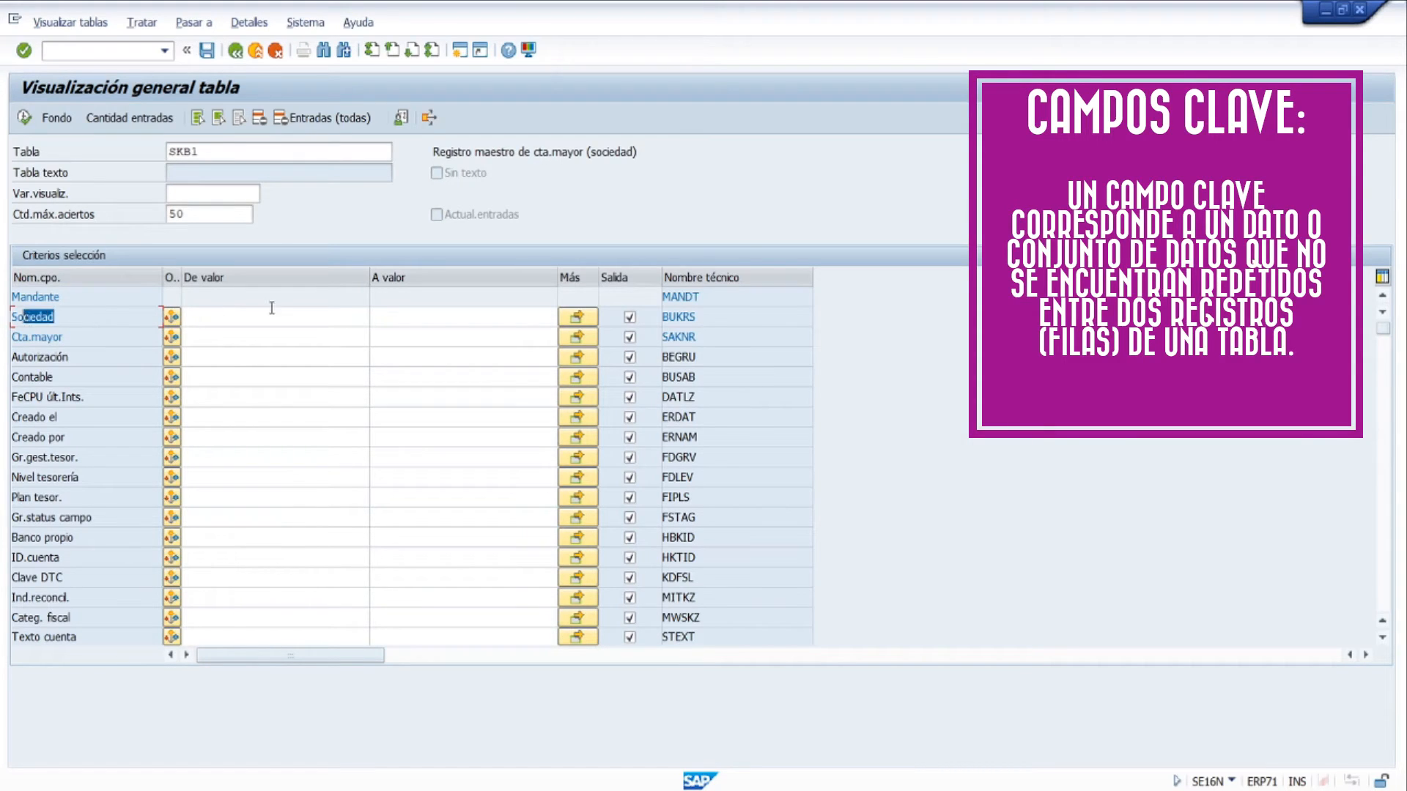
Enter 2300 as the lower value for Sociedad and display the matching SKB1 entries.
{"action": "left_click", "coordinate": [269, 312]}
{"action": "left_click", "coordinate": [242, 338]}
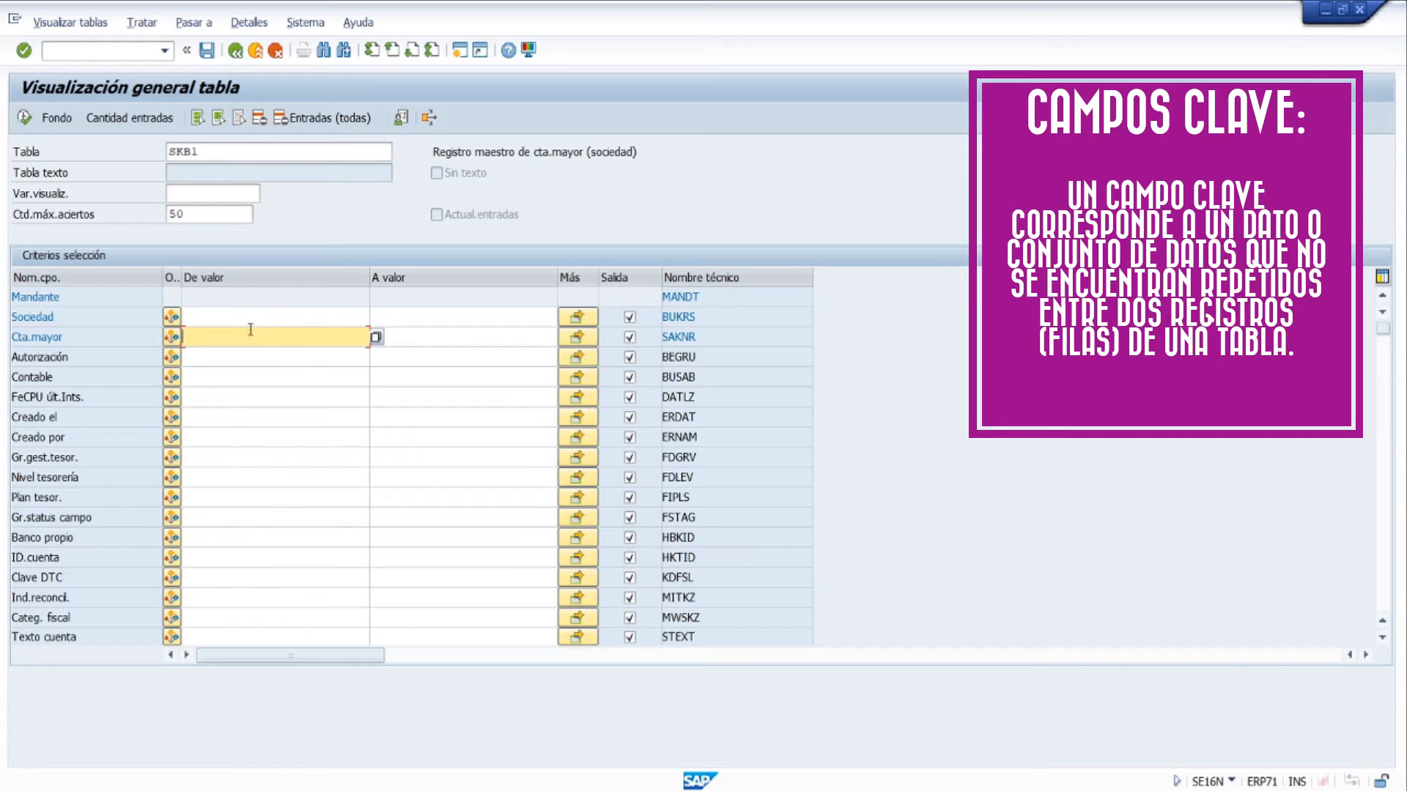
{"action": "left_click", "coordinate": [236, 316]}
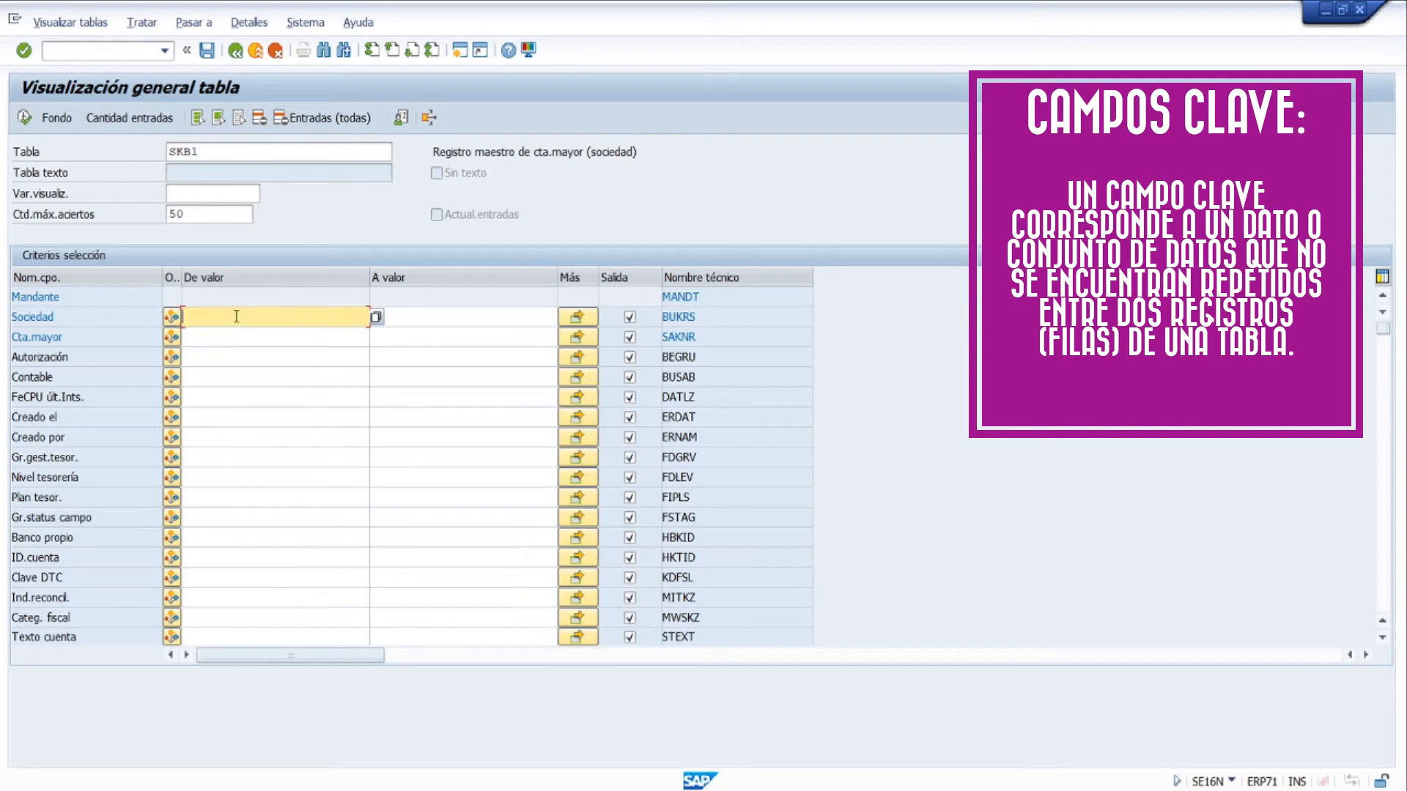
{"action": "type", "text": "2300"}
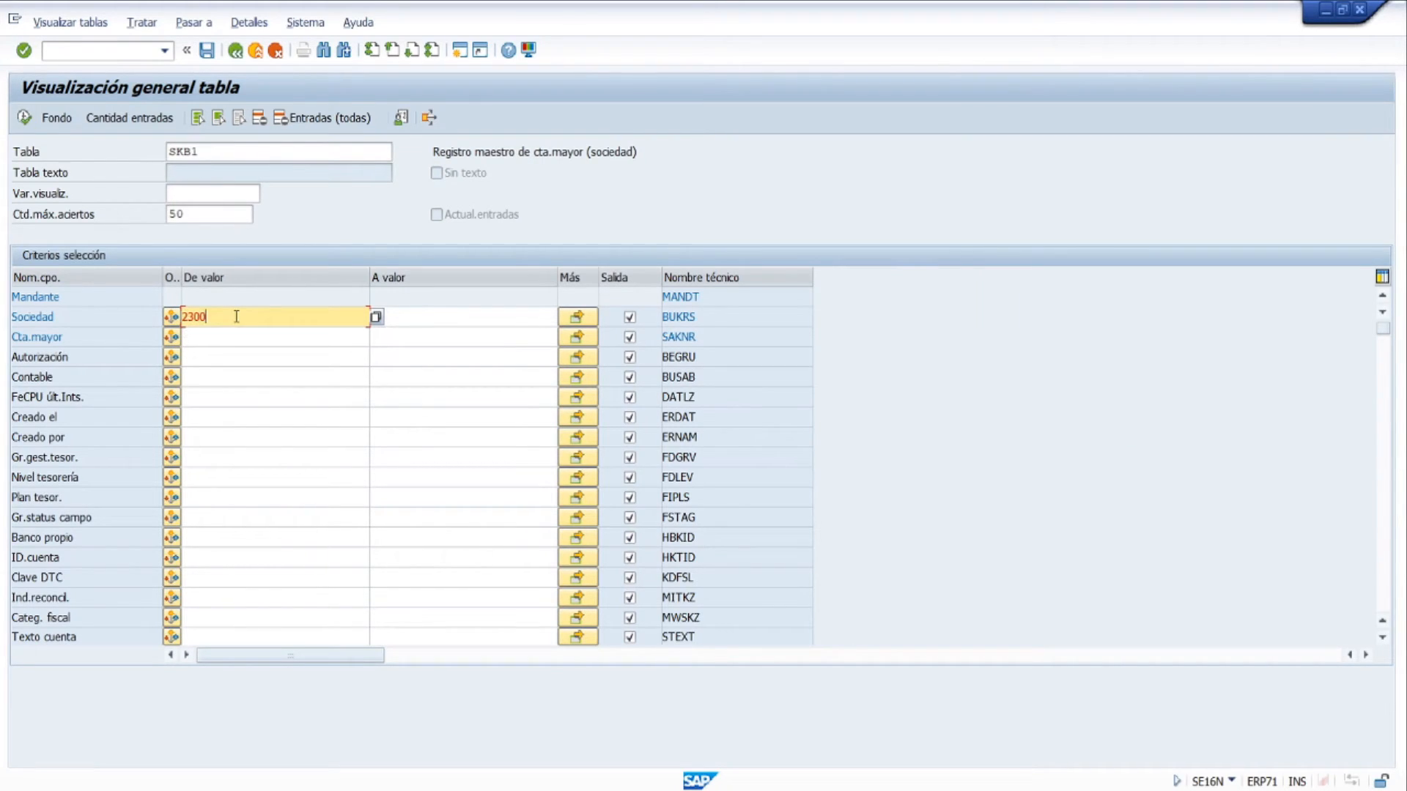
{"action": "left_click", "coordinate": [24, 117]}
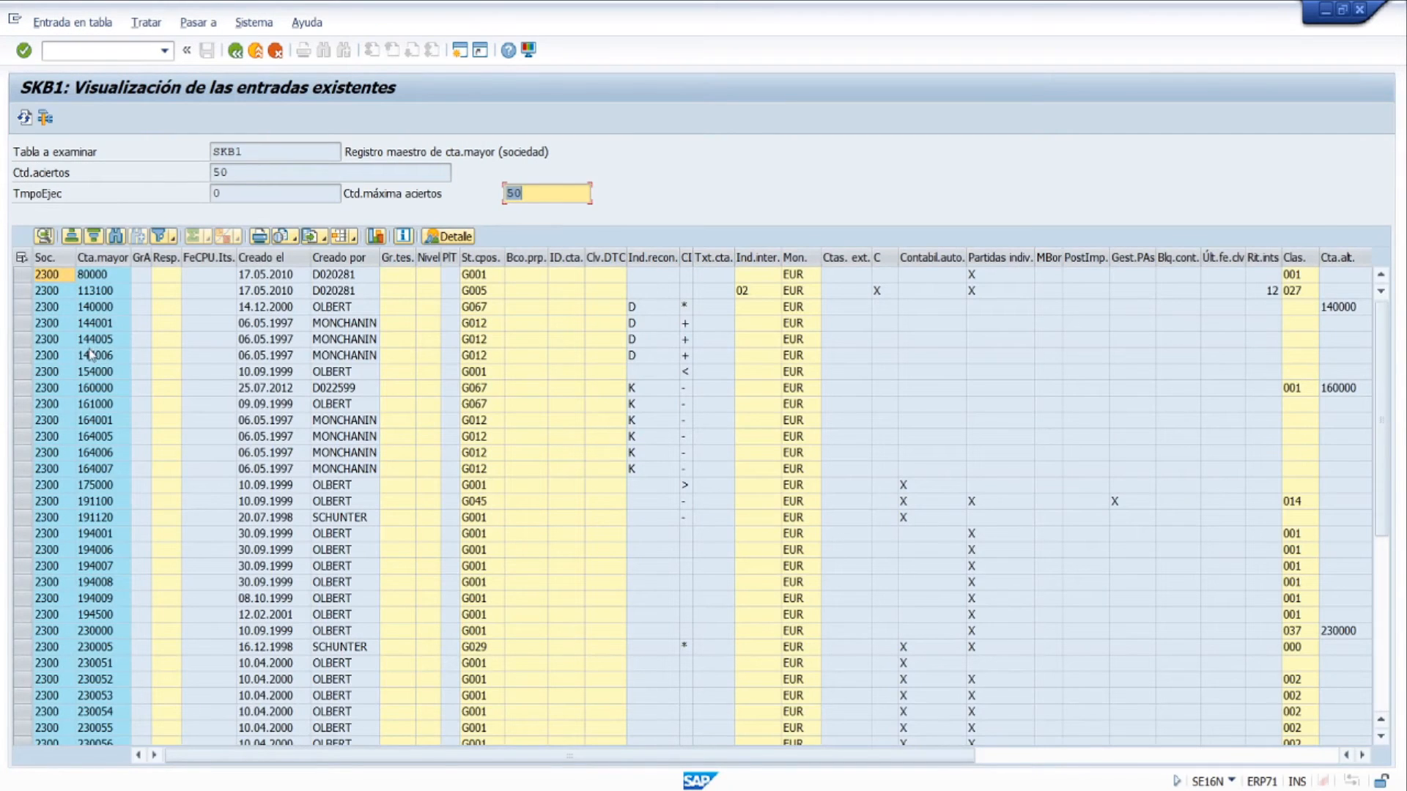
{"action": "left_click", "coordinate": [109, 277]}
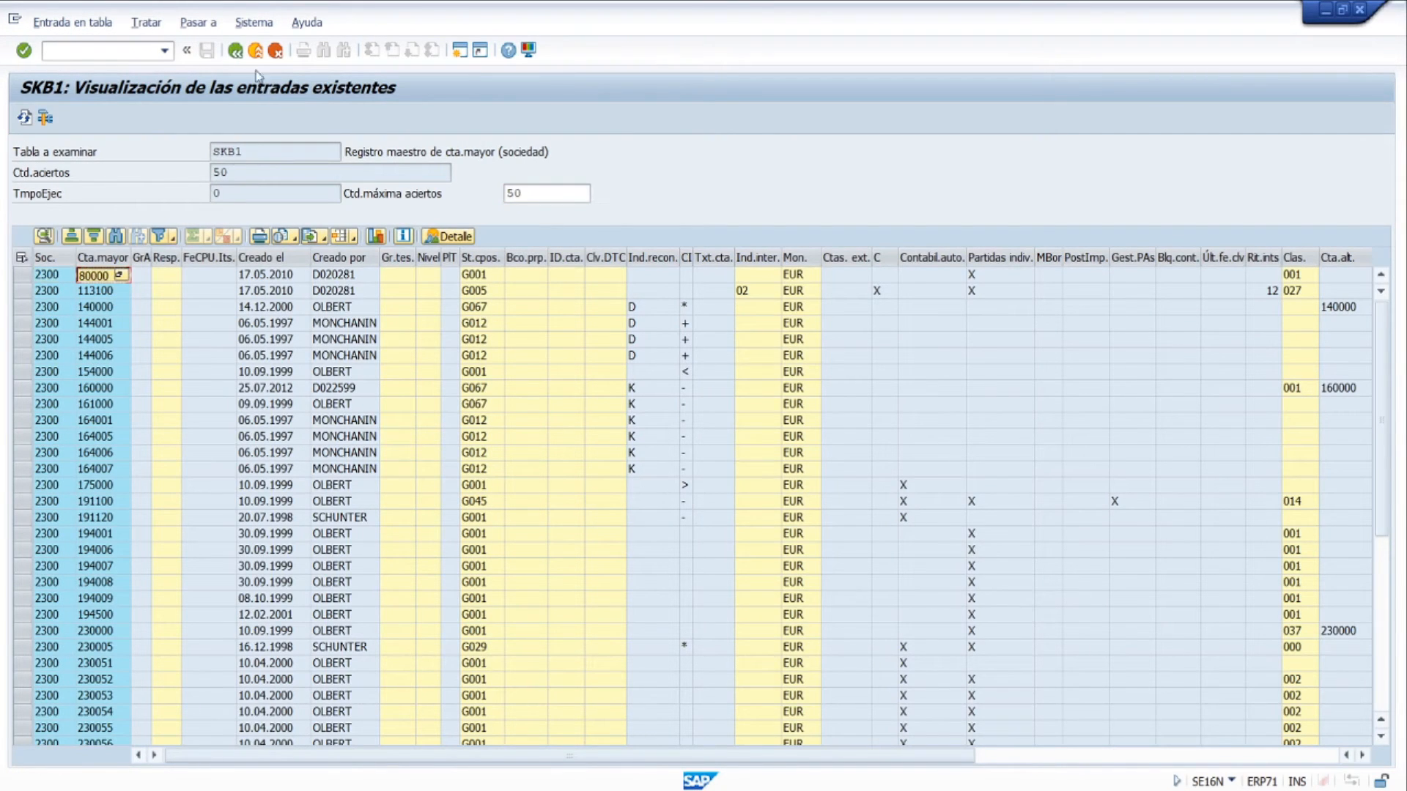
Add 80000 as the lower value for Cta.mayor in the selection criteria and display the matching SKB1 entry.
{"action": "left_click", "coordinate": [239, 53]}
{"action": "type", "text": "80000"}
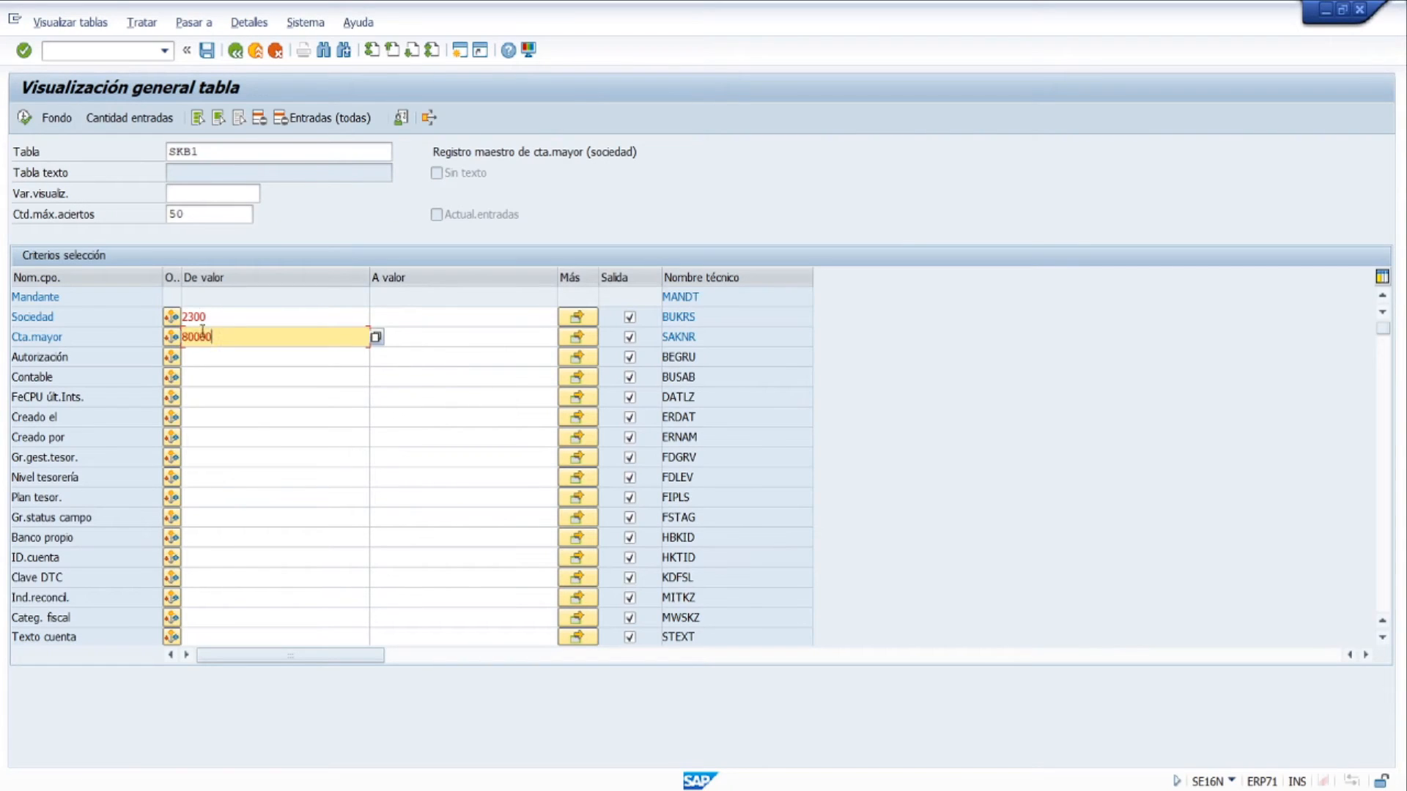
{"action": "left_click", "coordinate": [26, 117]}
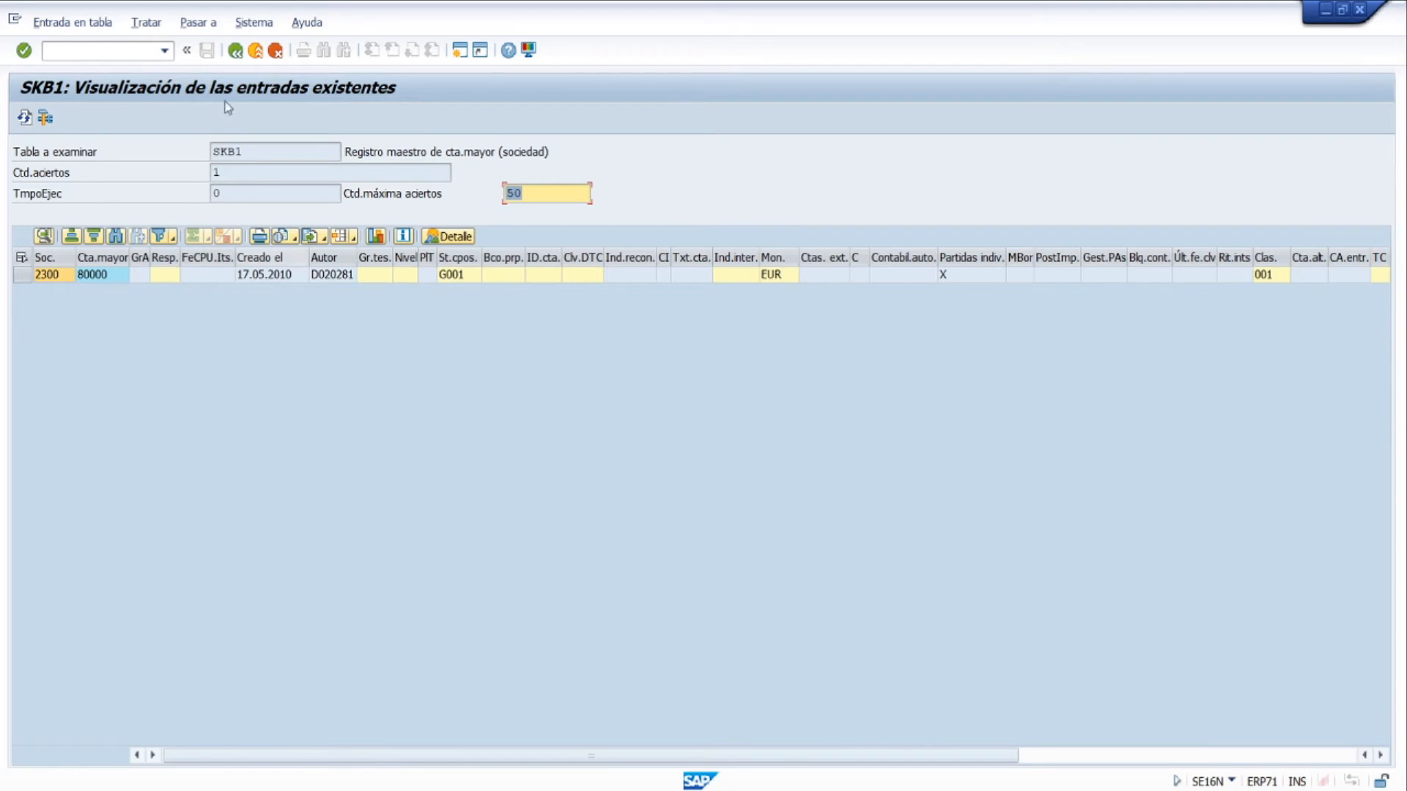
Replace the Cta.mayor criterion with G001 as the lower value for Gr.status campo and display the matching SKB1 entries.
{"action": "key", "text": "F3"}
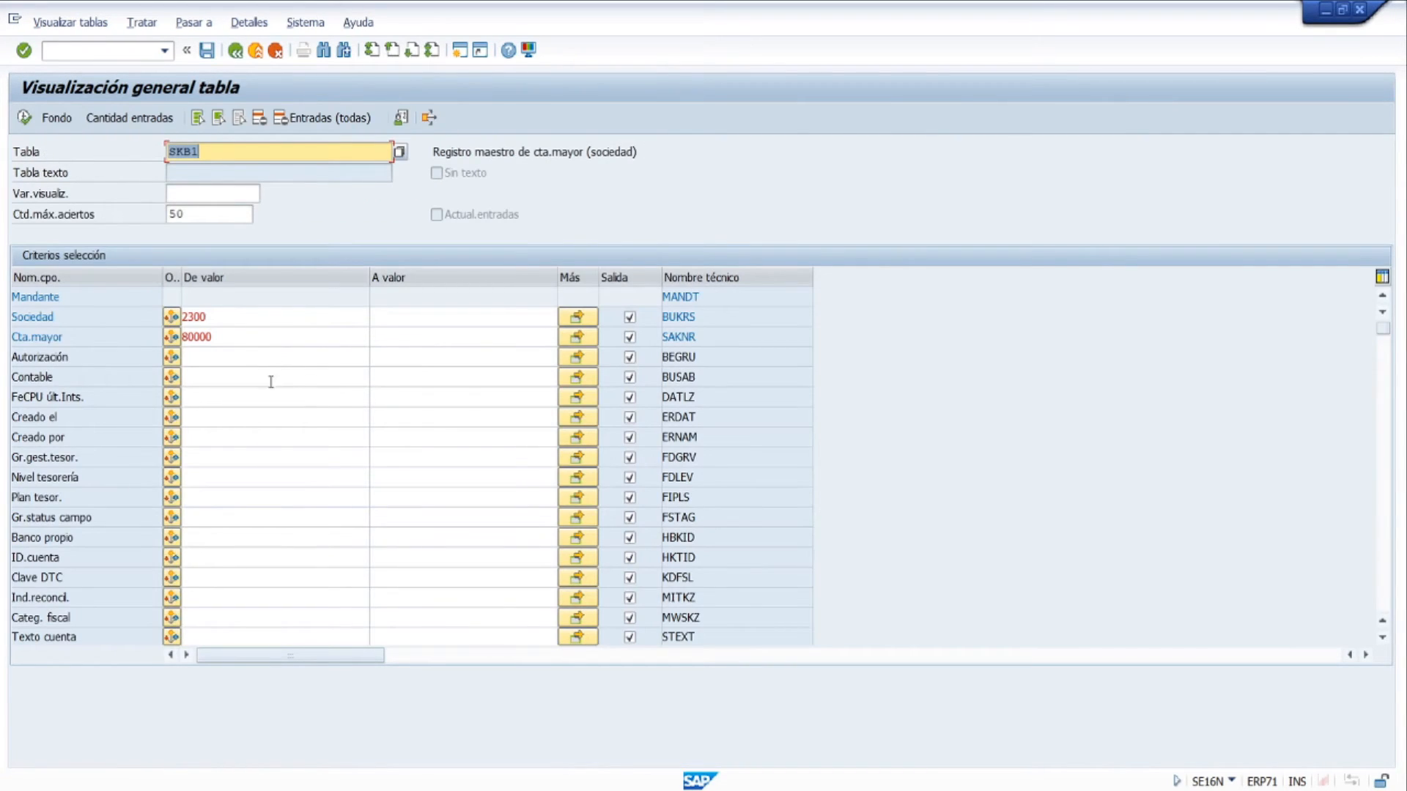
{"action": "double_click", "coordinate": [249, 333]}
{"action": "key", "text": "Delete"}
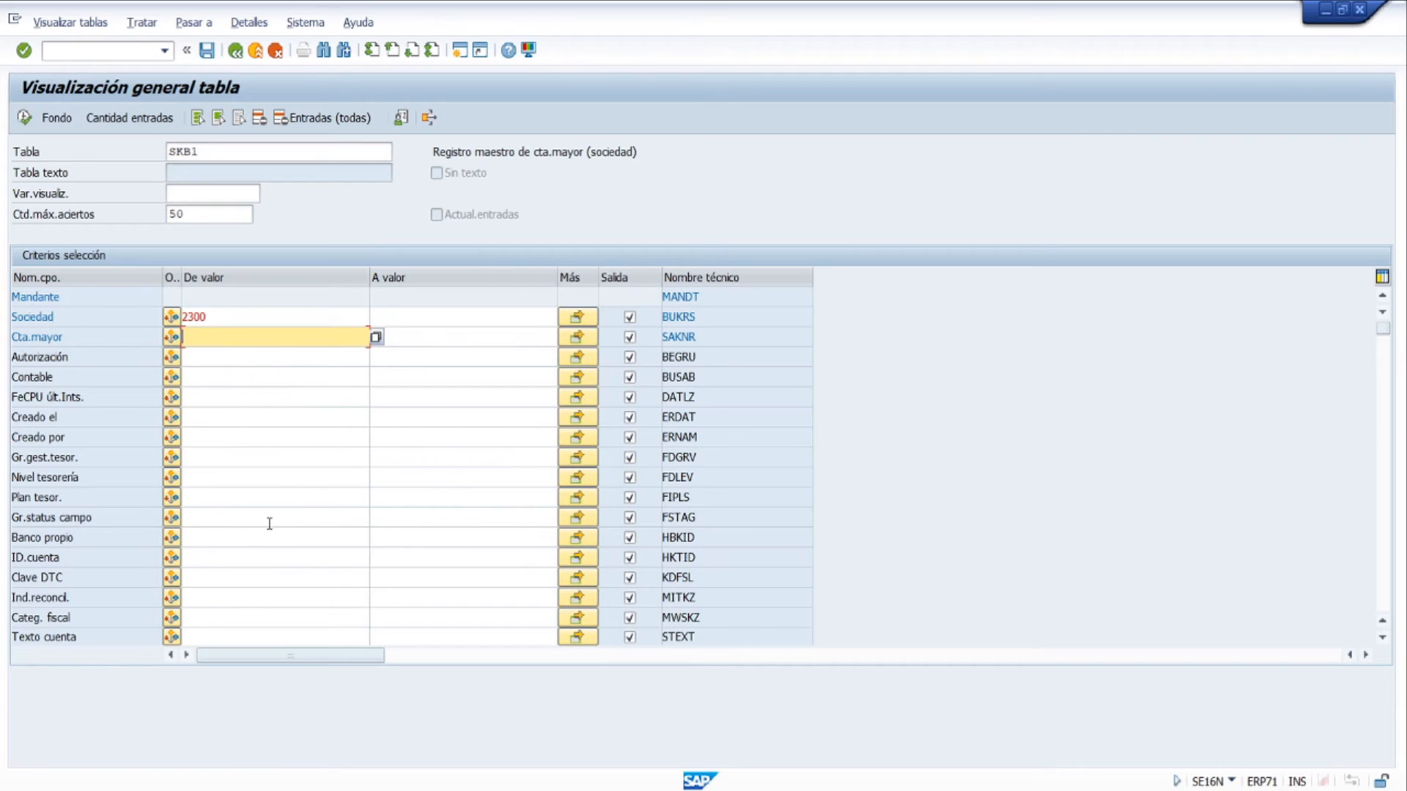
{"action": "left_click", "coordinate": [253, 520]}
{"action": "type", "text": "G001"}
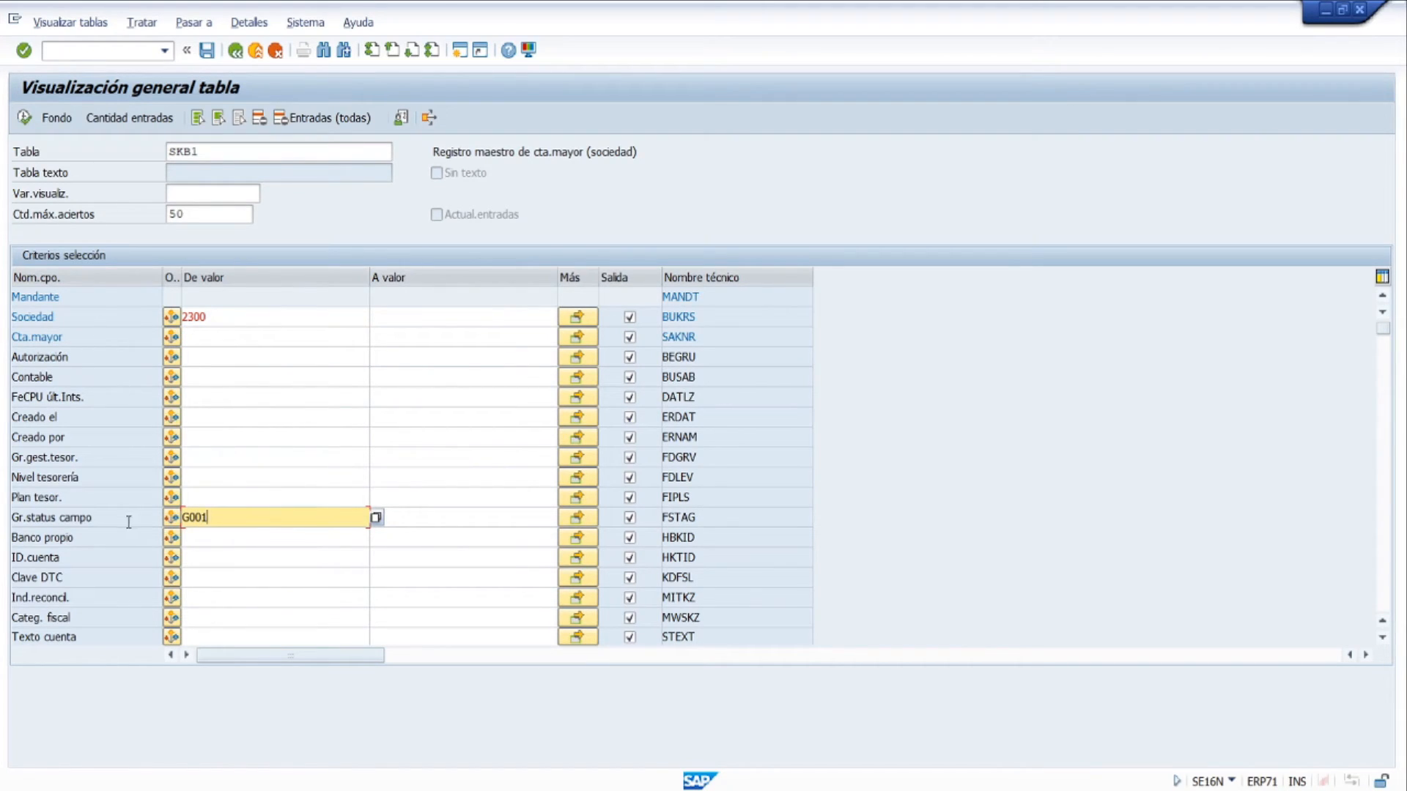
{"action": "left_click", "coordinate": [24, 119]}
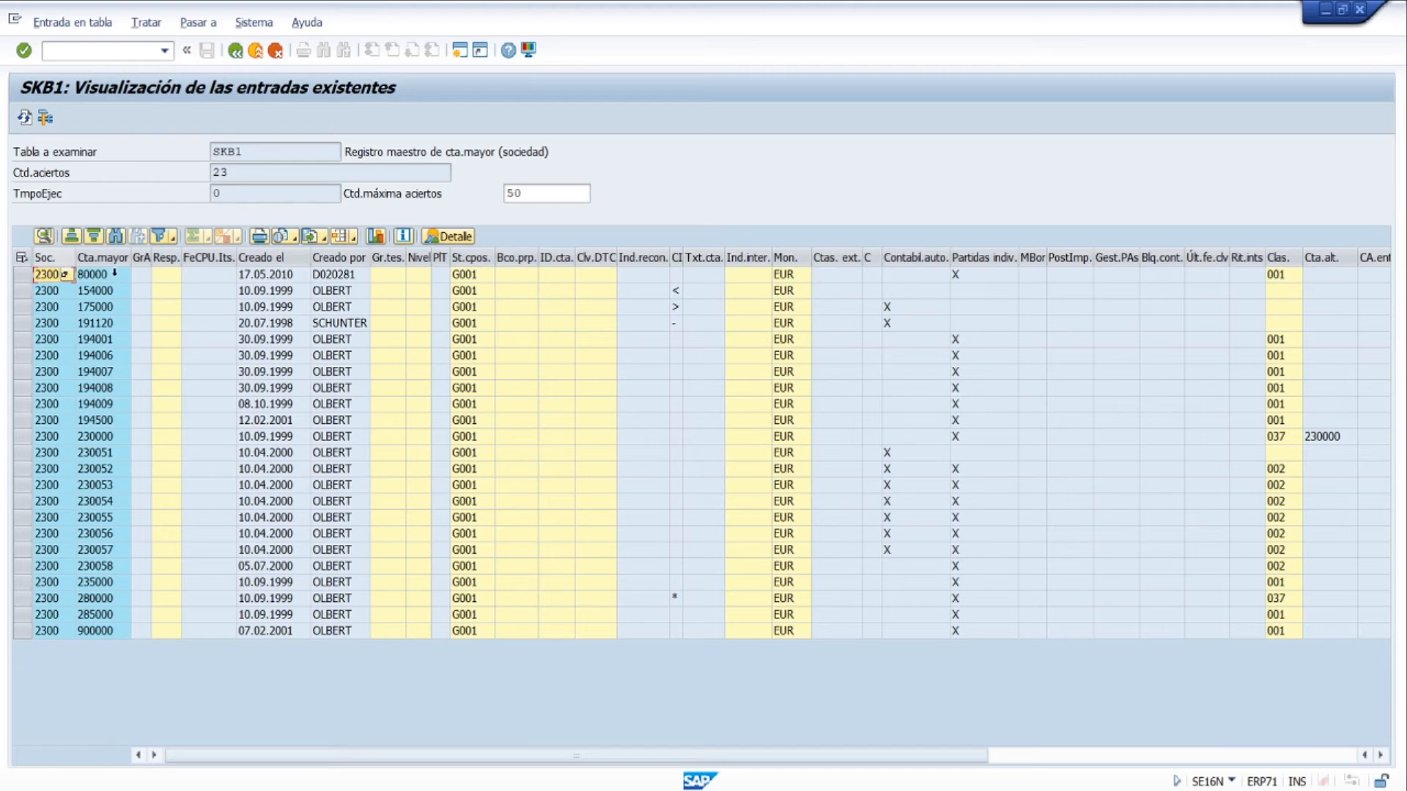
Examine the key columns Soc. and Cta.mayor, the hit count and the St.cpos. column in the SKB1 results.
{"action": "left_click_drag", "start_coordinate": [55, 259], "coordinate": [122, 271]}
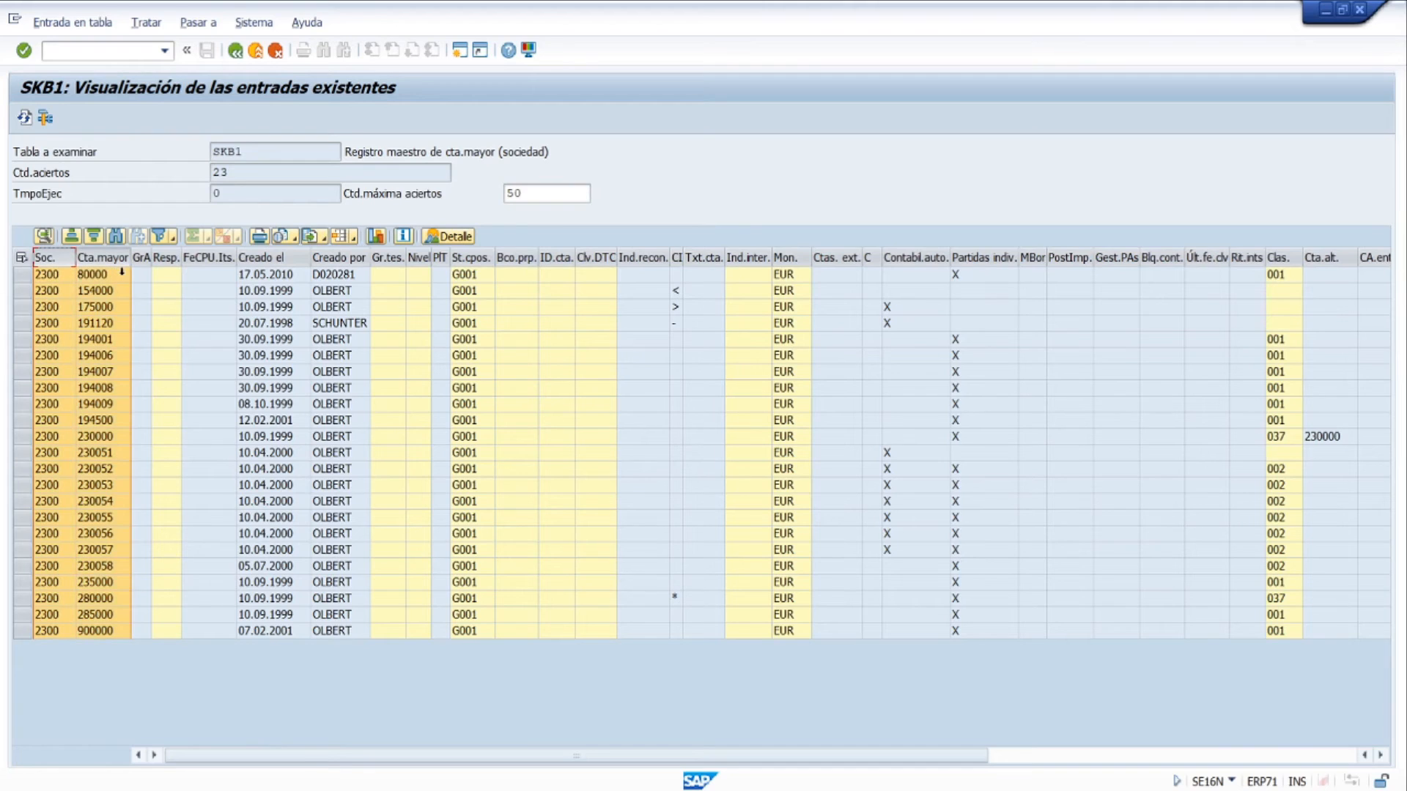
{"action": "left_click_drag", "start_coordinate": [241, 174], "coordinate": [143, 180]}
{"action": "left_click", "coordinate": [470, 258]}
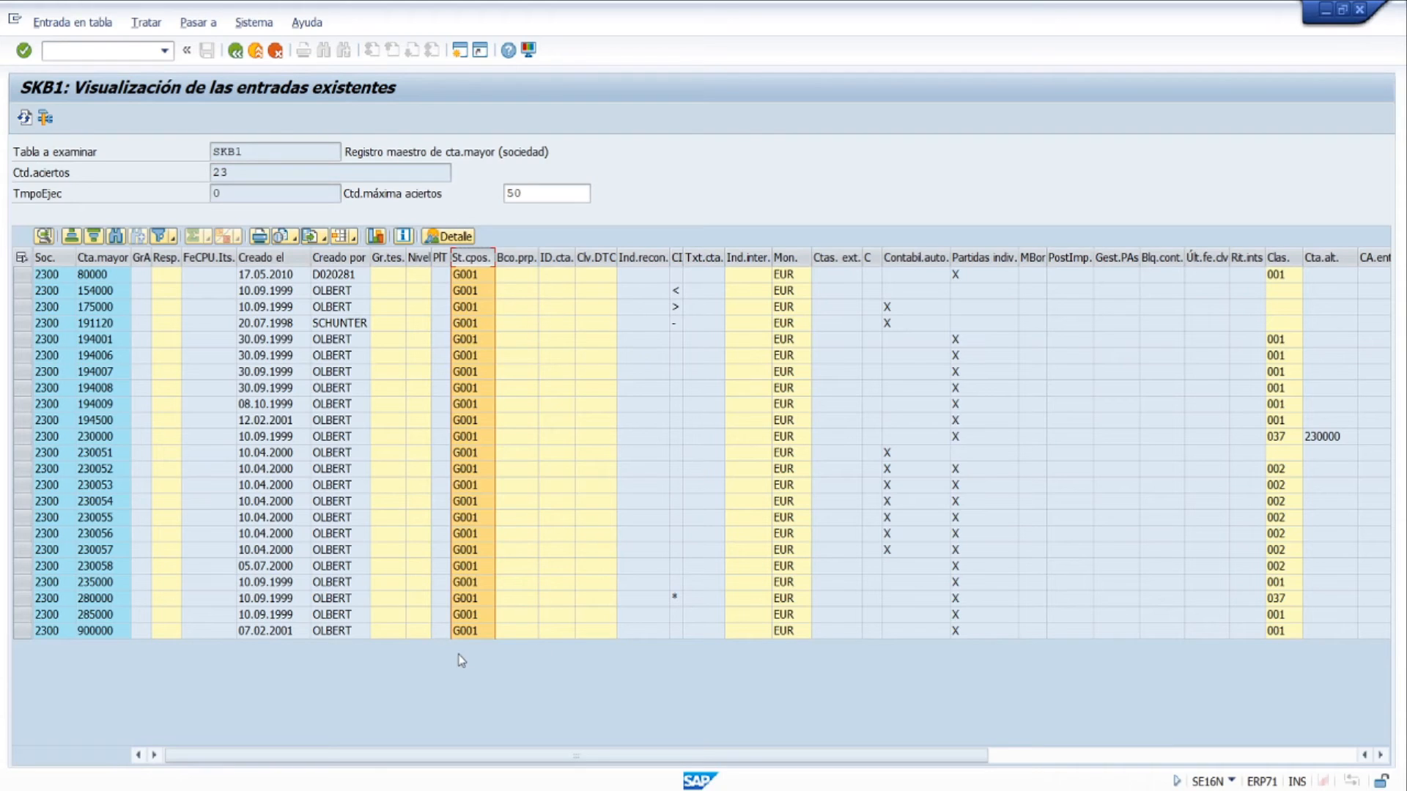
Return to the SKB1 selection criteria and clear the Gr.status campo value.
{"action": "left_click", "coordinate": [238, 54]}
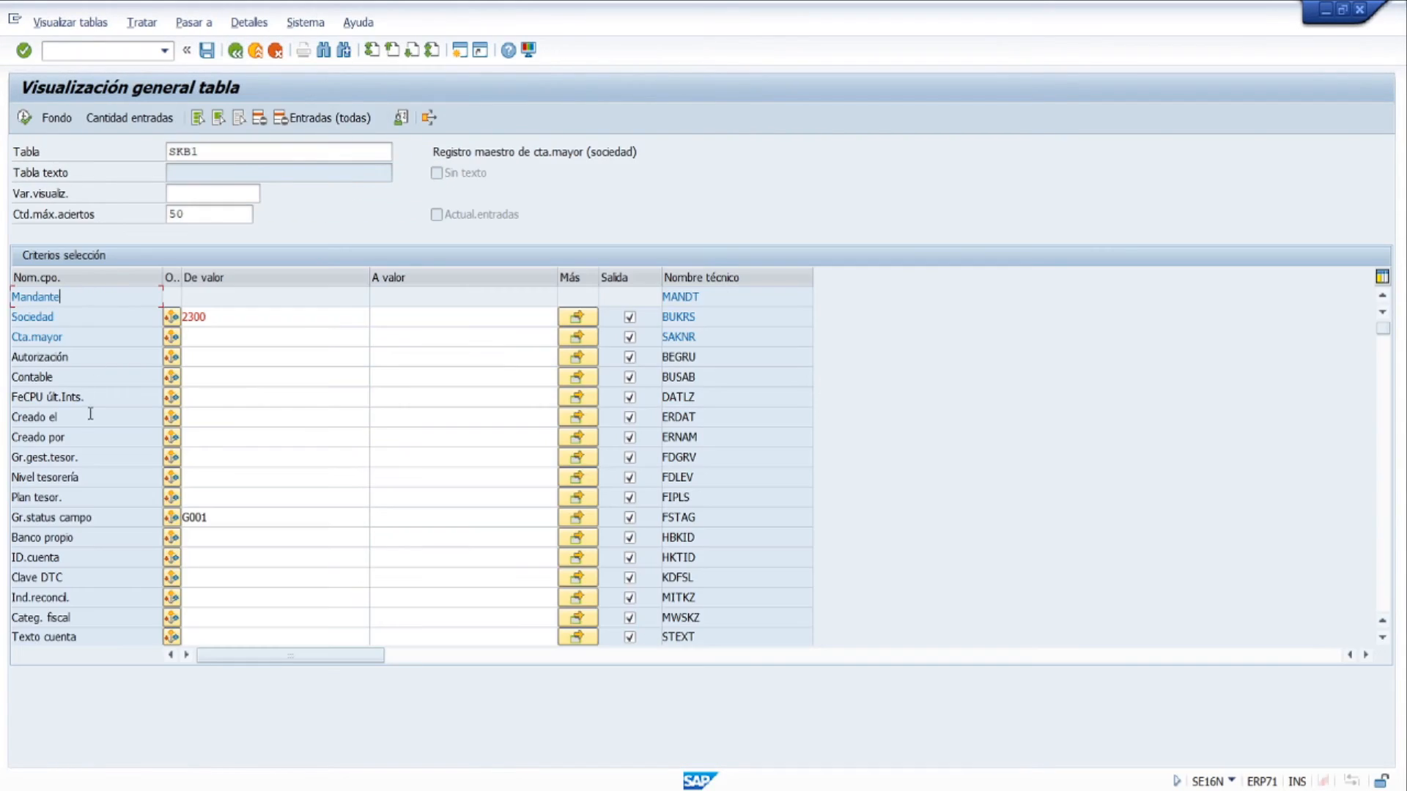
{"action": "double_click", "coordinate": [262, 522]}
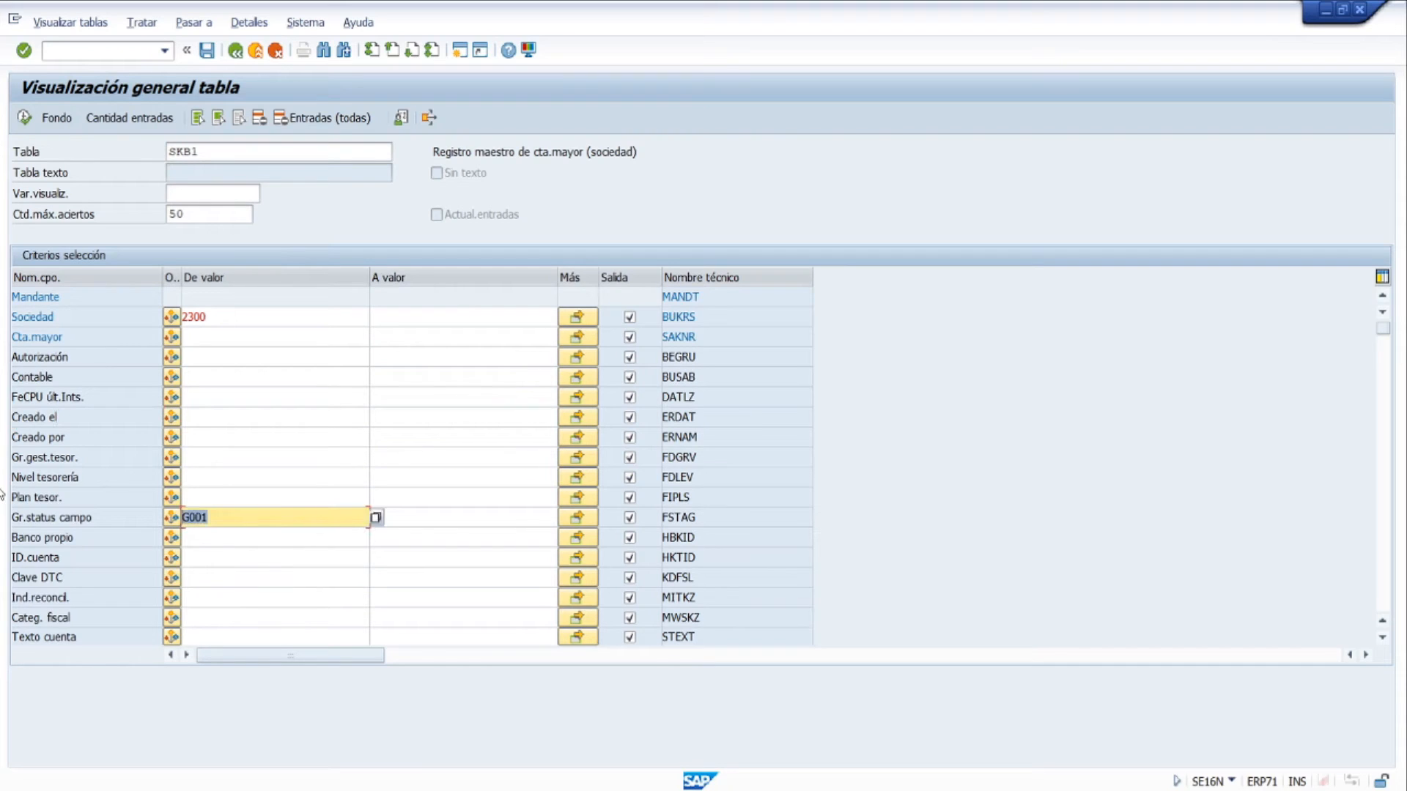
{"action": "key", "text": "Delete"}
{"action": "left_click", "coordinate": [220, 337]}
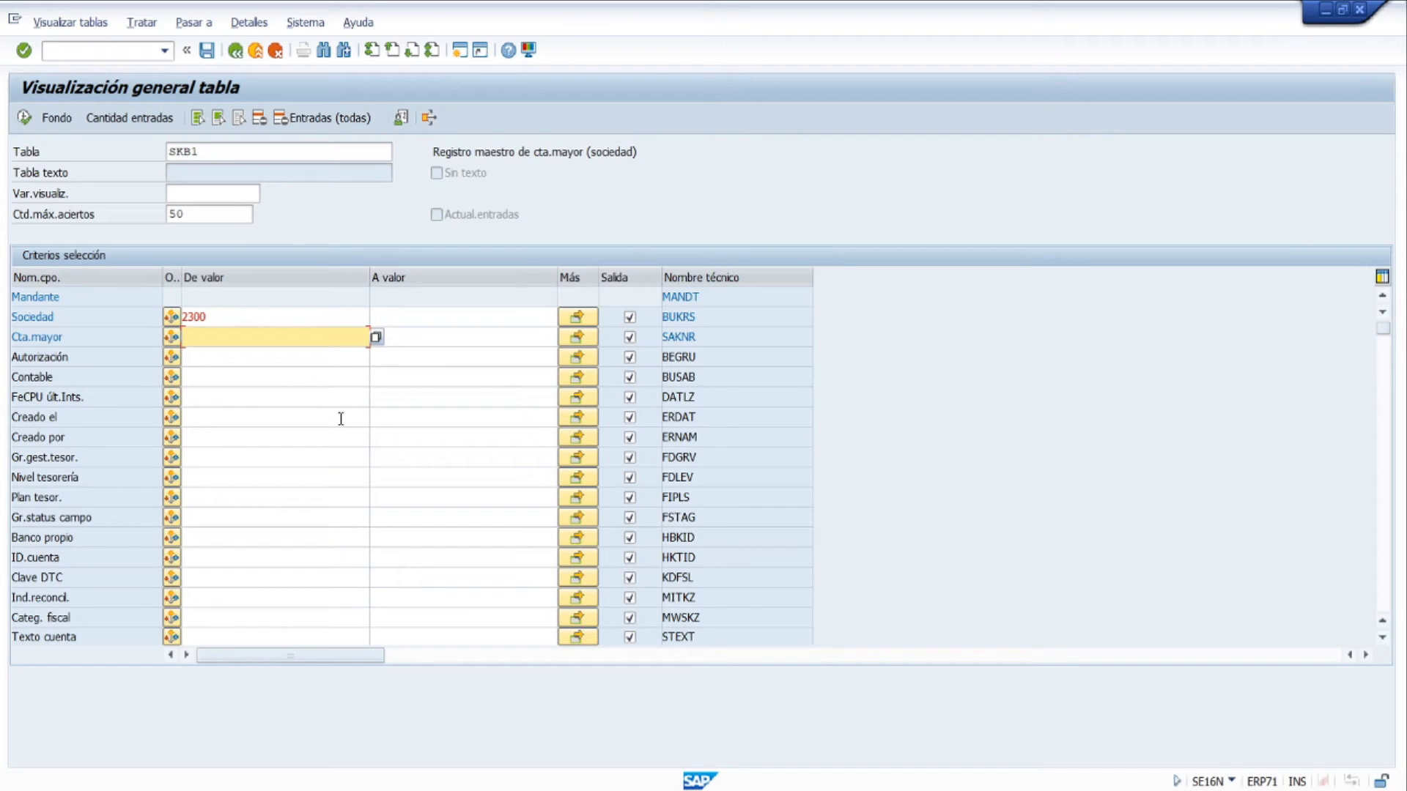
Define a Sociedad range with lower value 2300 and upper value 3000 in the SKB1 selection criteria.
{"action": "left_click", "coordinate": [272, 314]}
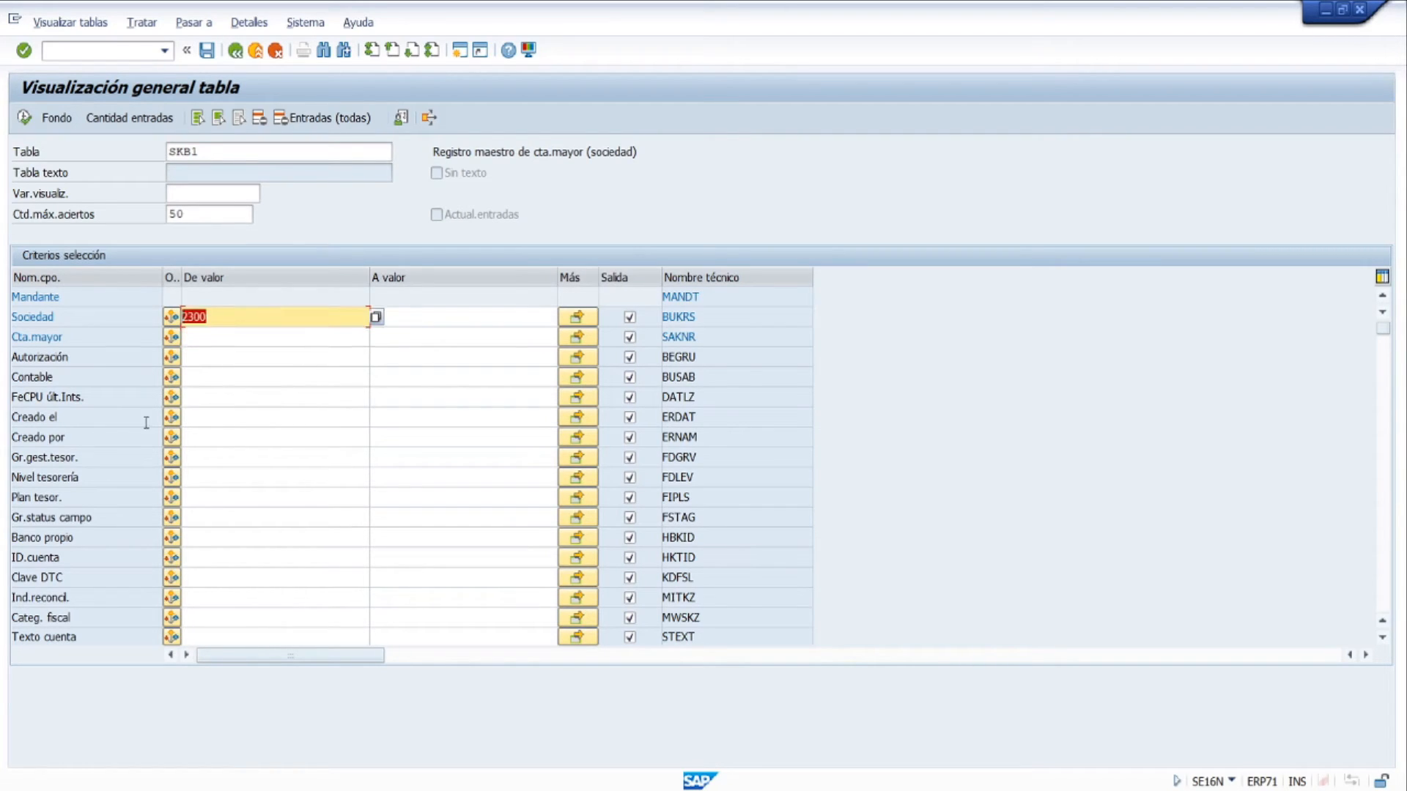
{"action": "left_click", "coordinate": [423, 316]}
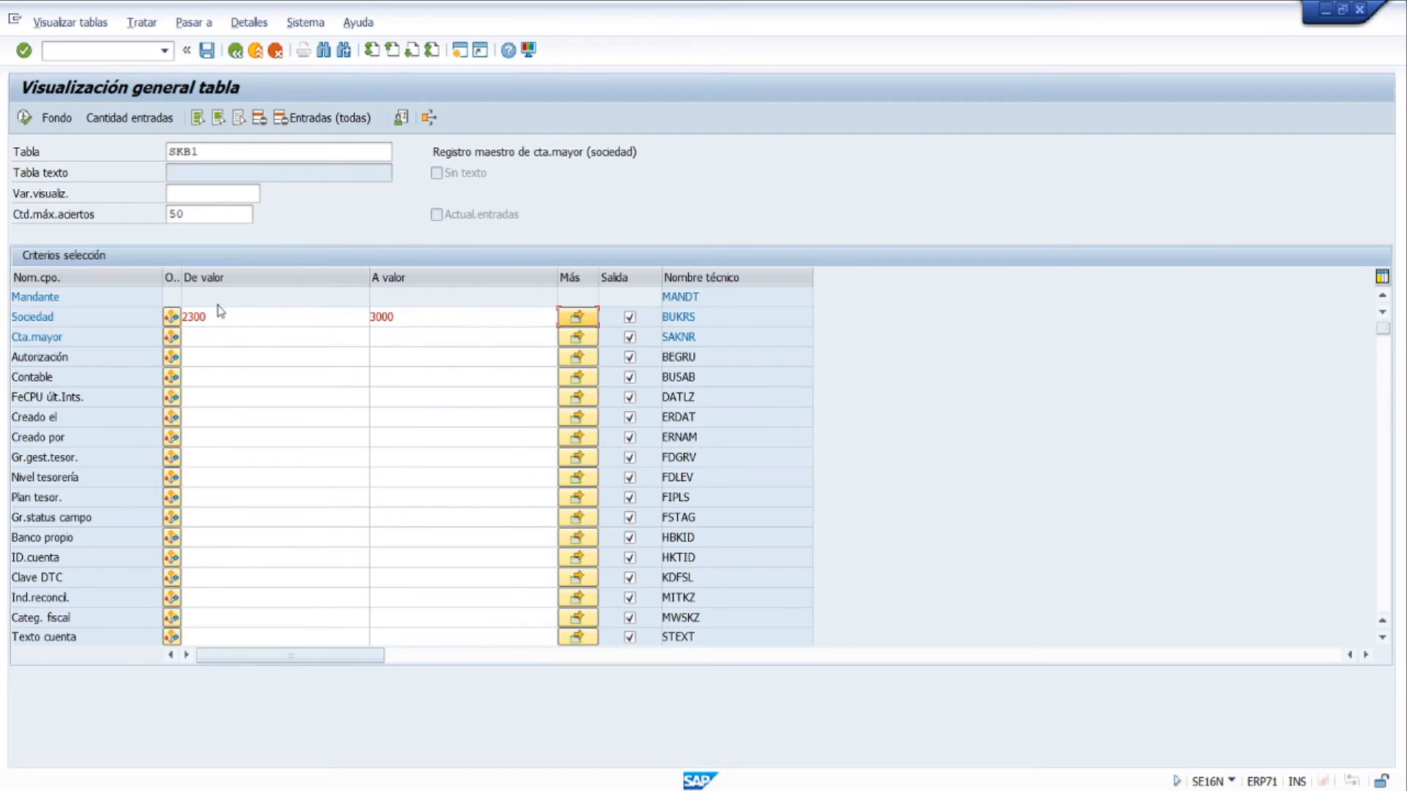
{"action": "left_click", "coordinate": [234, 318]}
{"action": "left_click", "coordinate": [453, 318]}
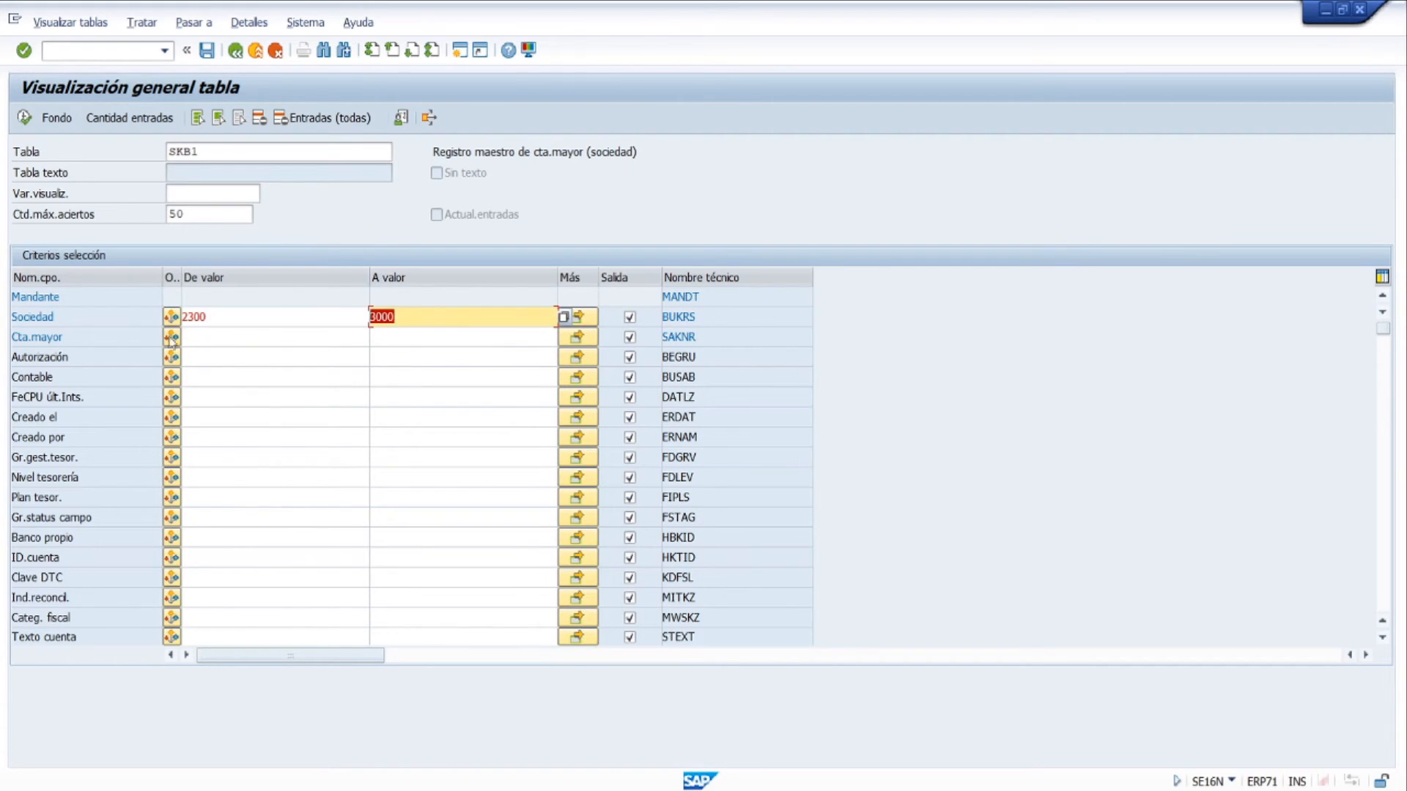
{"action": "left_click", "coordinate": [226, 317]}
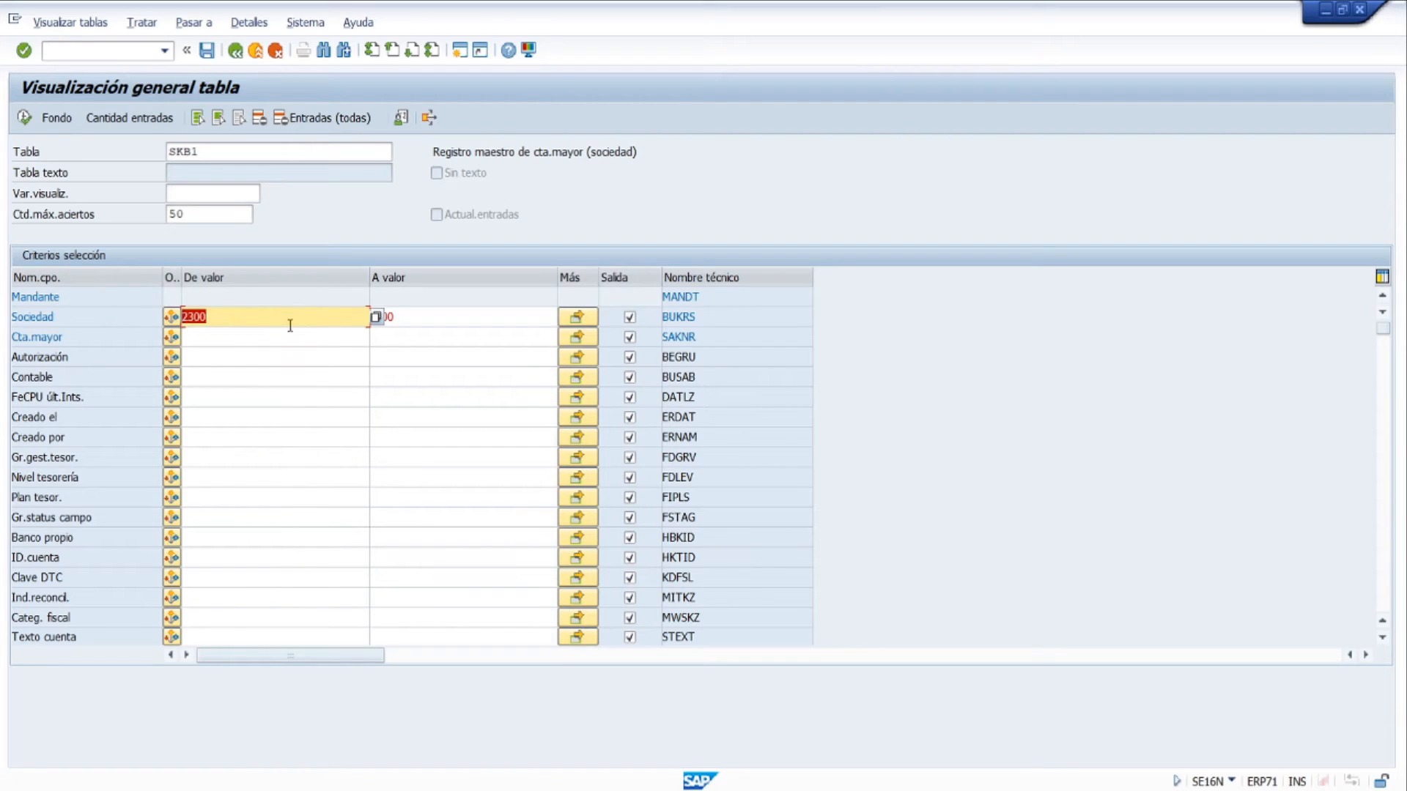
{"action": "left_click", "coordinate": [427, 320]}
{"action": "left_click", "coordinate": [264, 311]}
{"action": "left_click", "coordinate": [432, 317]}
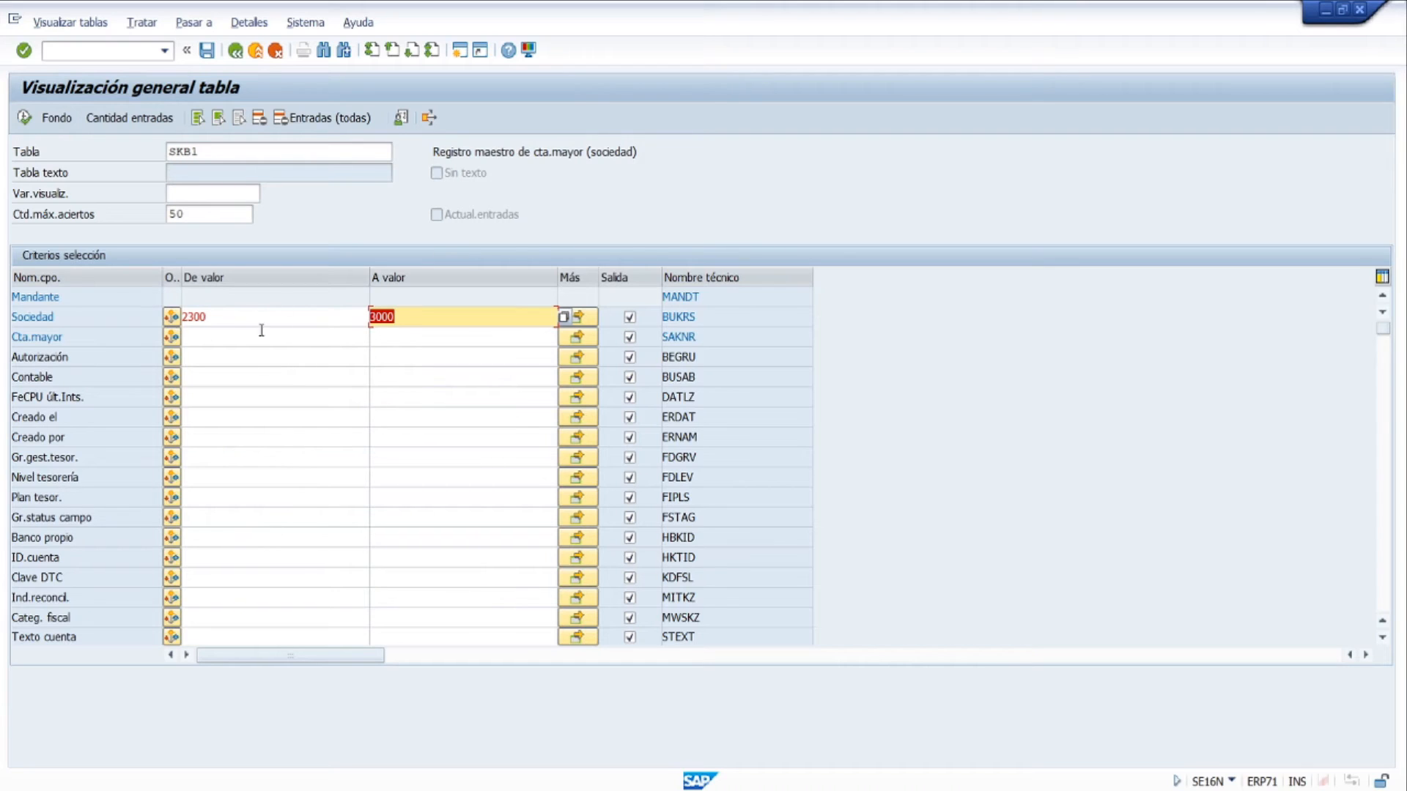
Count the SKB1 entries that match the Sociedad range and close the result.
{"action": "left_click", "coordinate": [129, 118]}
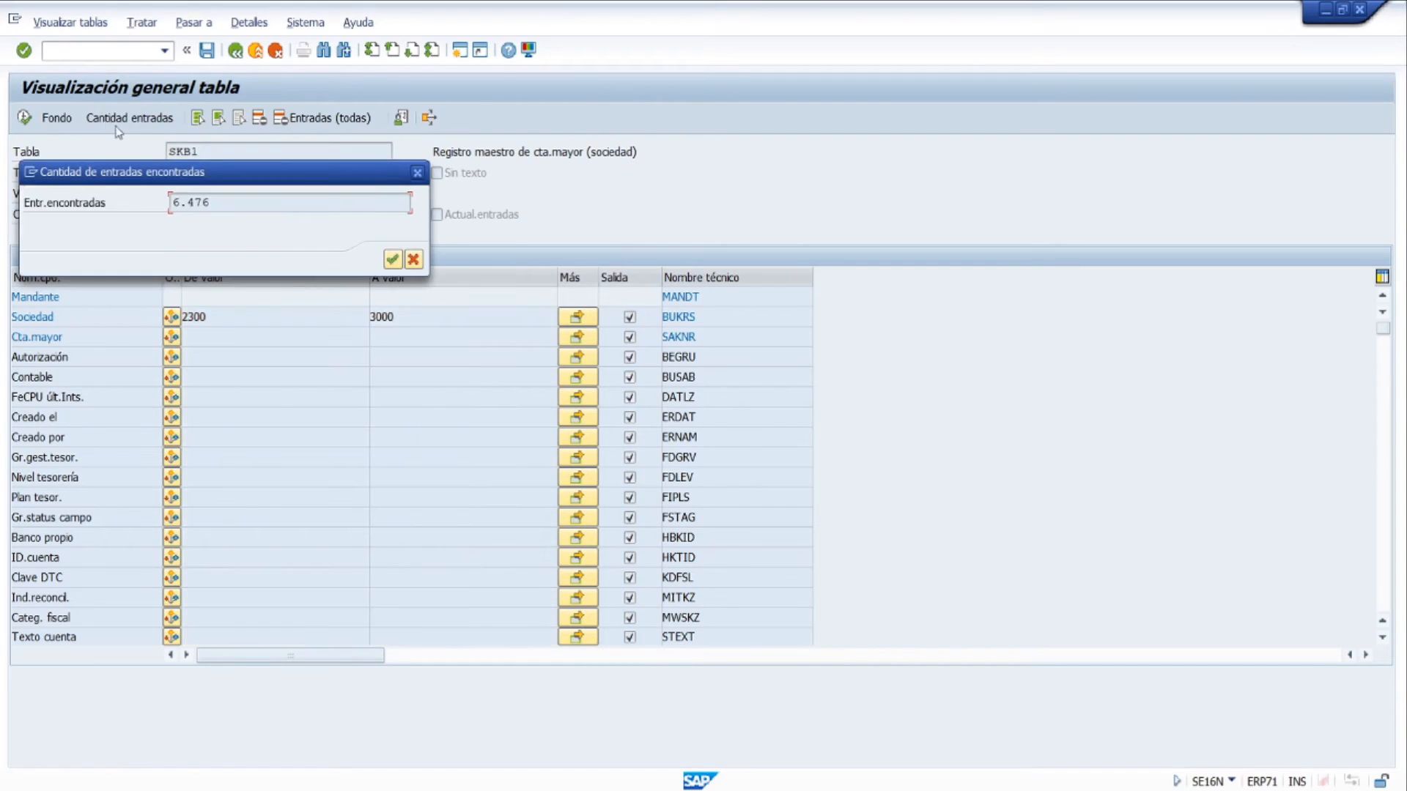
{"action": "left_click_drag", "start_coordinate": [219, 165], "coordinate": [999, 205]}
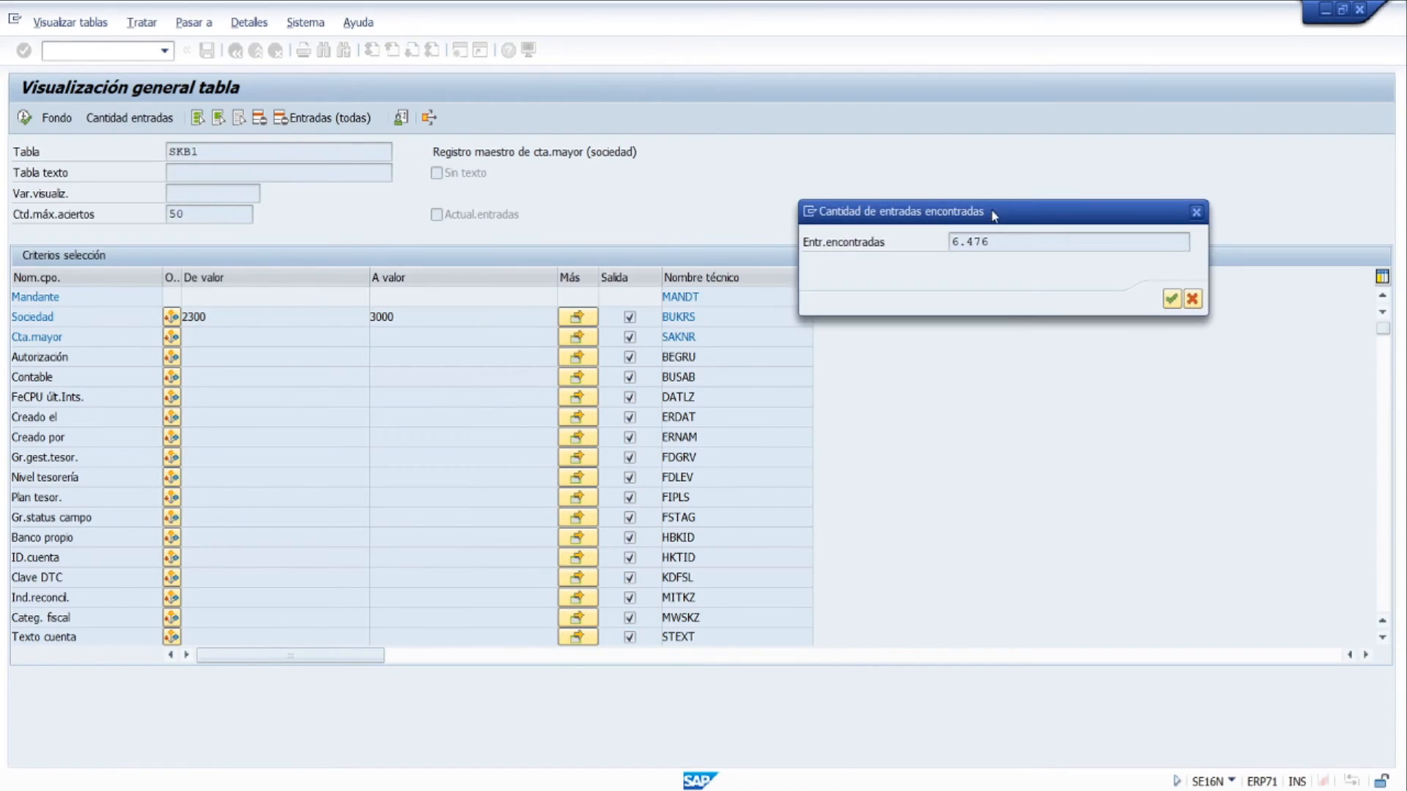
{"action": "left_click", "coordinate": [1198, 212]}
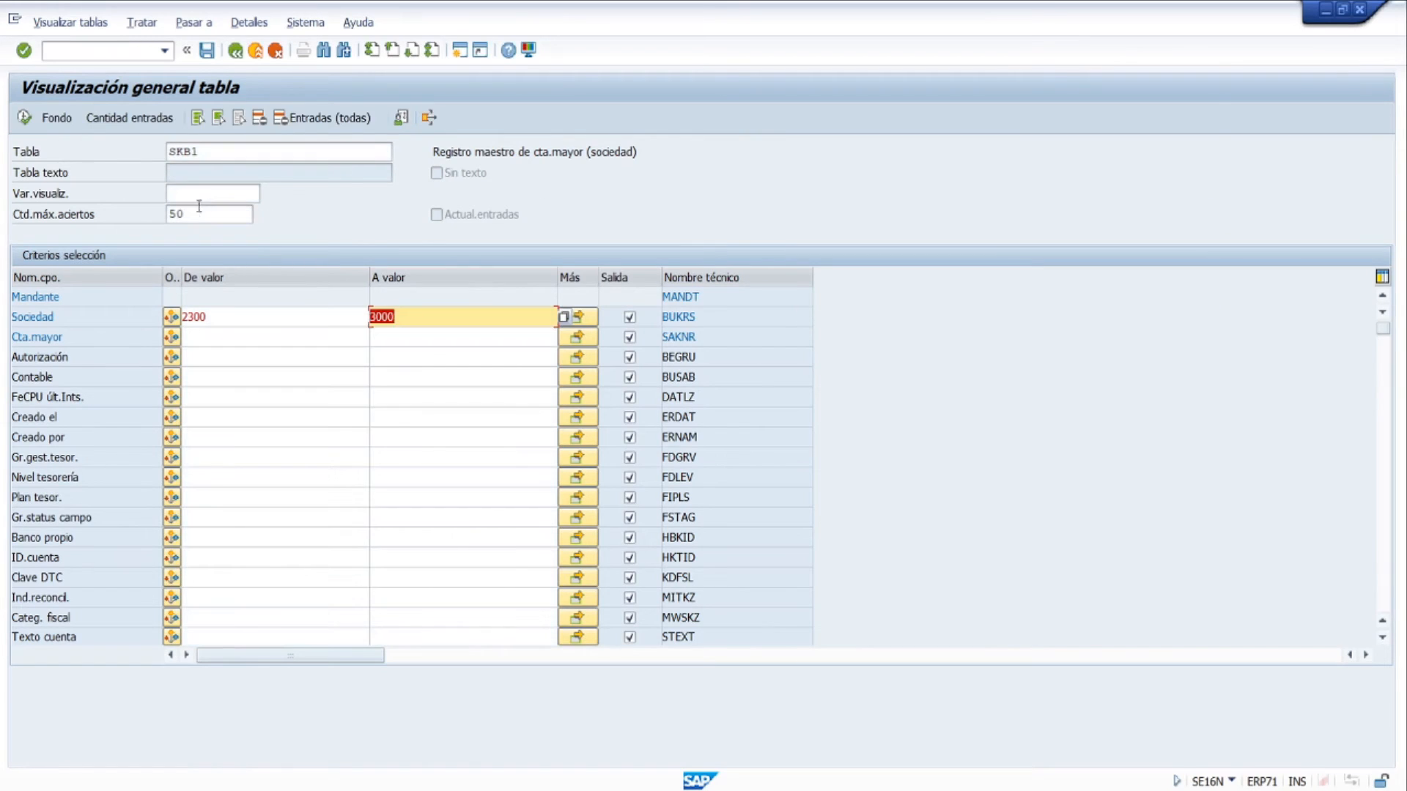
Set the maximum number of hits to 500, display the SKB1 entries and review the Soc. column down the list.
{"action": "left_click", "coordinate": [194, 215]}
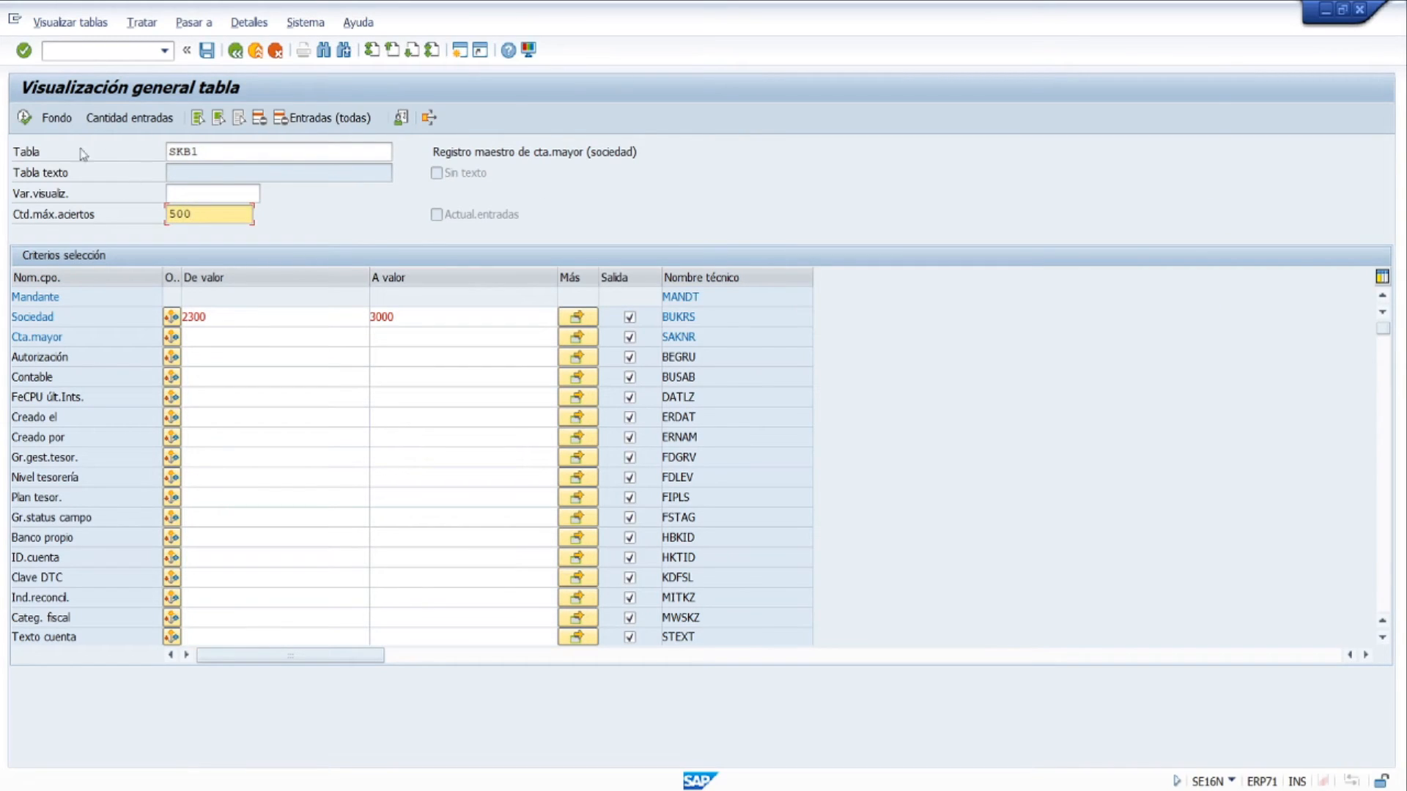
{"action": "left_click", "coordinate": [25, 118]}
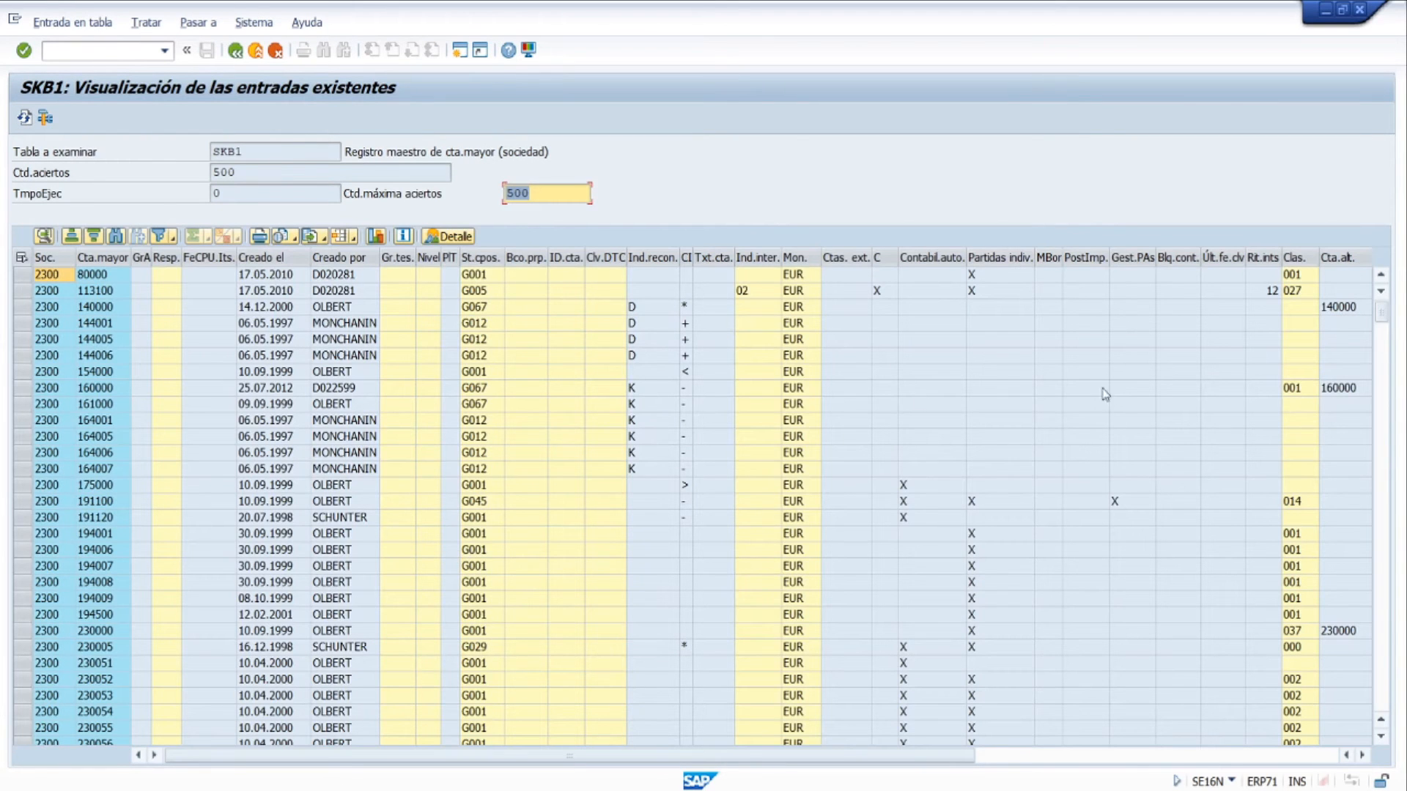
{"action": "left_click", "coordinate": [63, 258]}
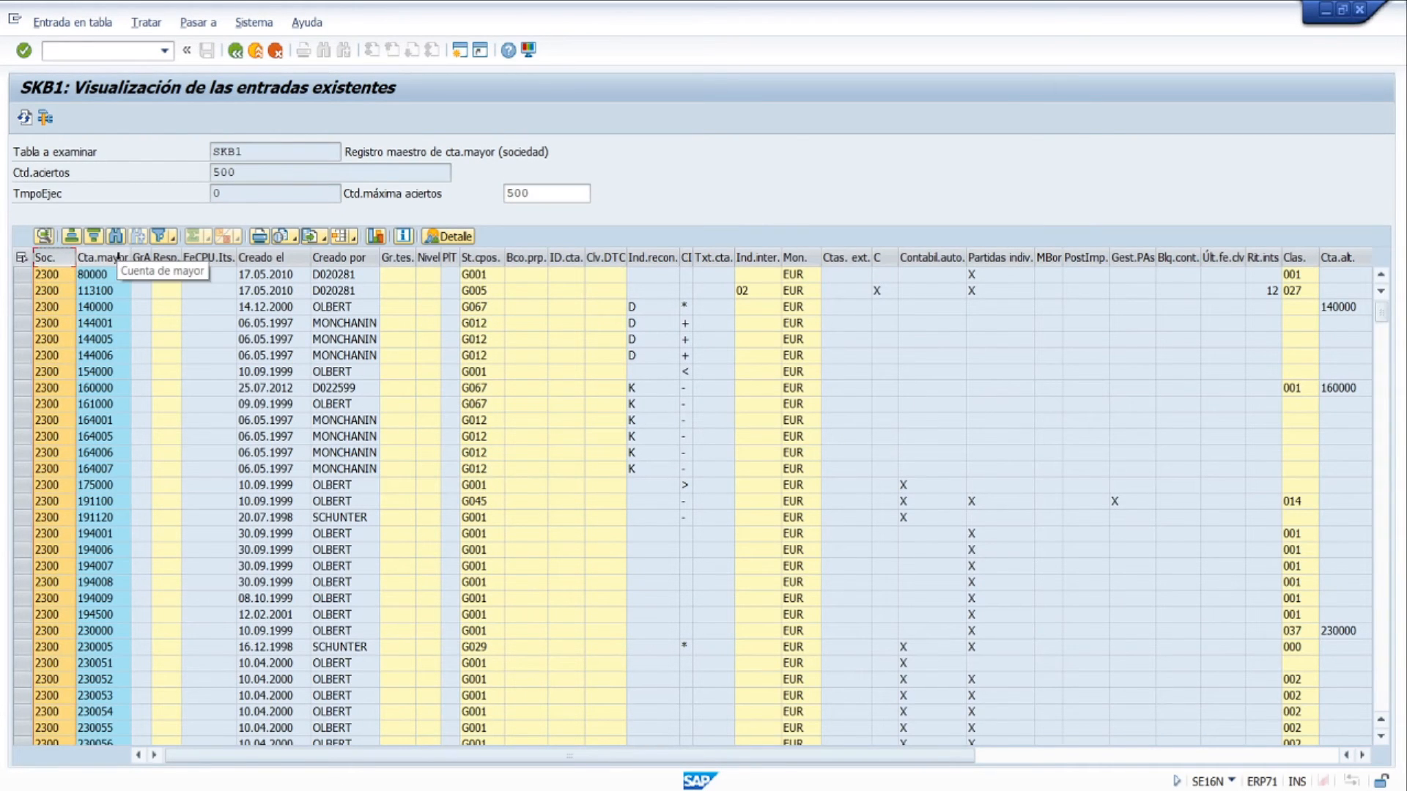
{"action": "left_click_drag", "start_coordinate": [1383, 317], "coordinate": [1374, 733]}
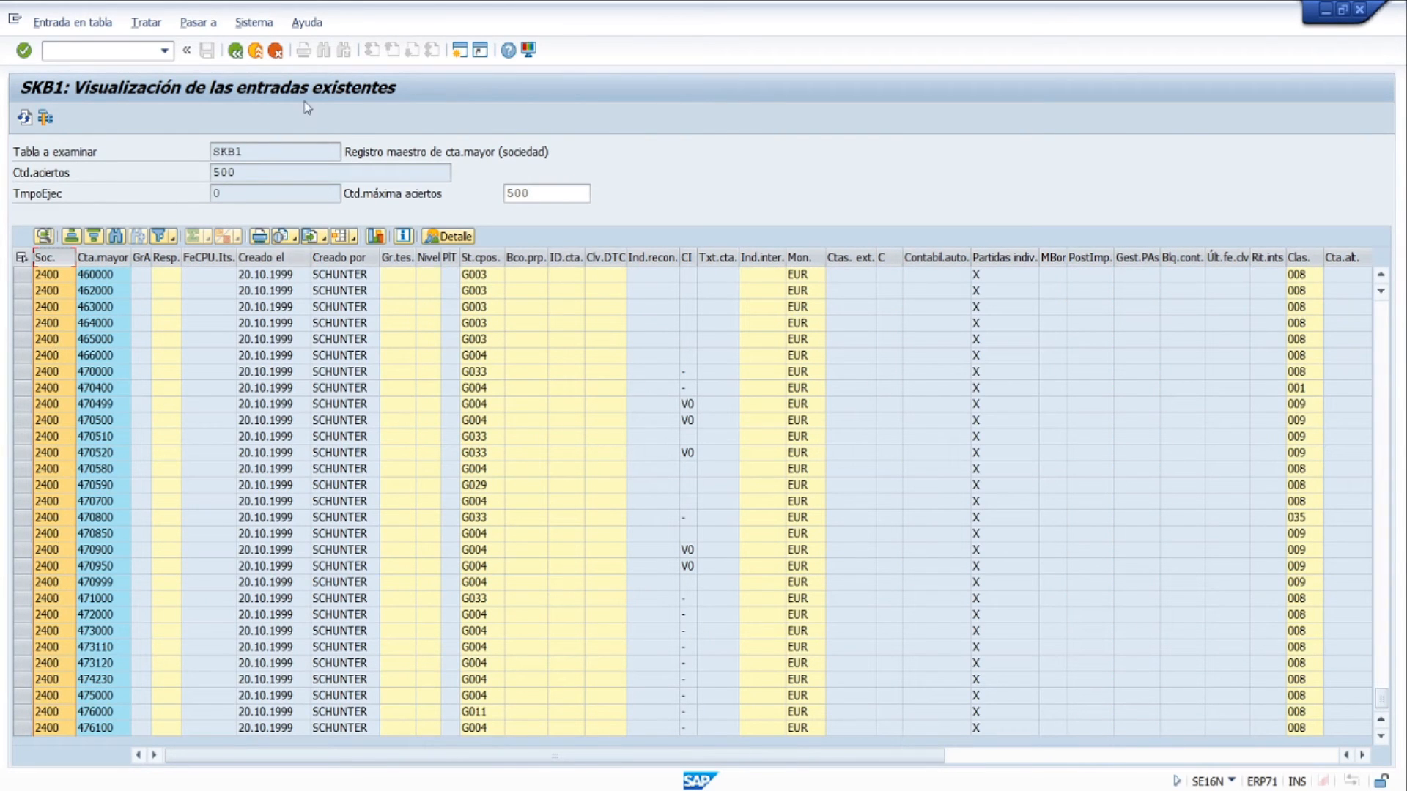
Return to the selection screen and load table T001.
{"action": "left_click", "coordinate": [235, 50]}
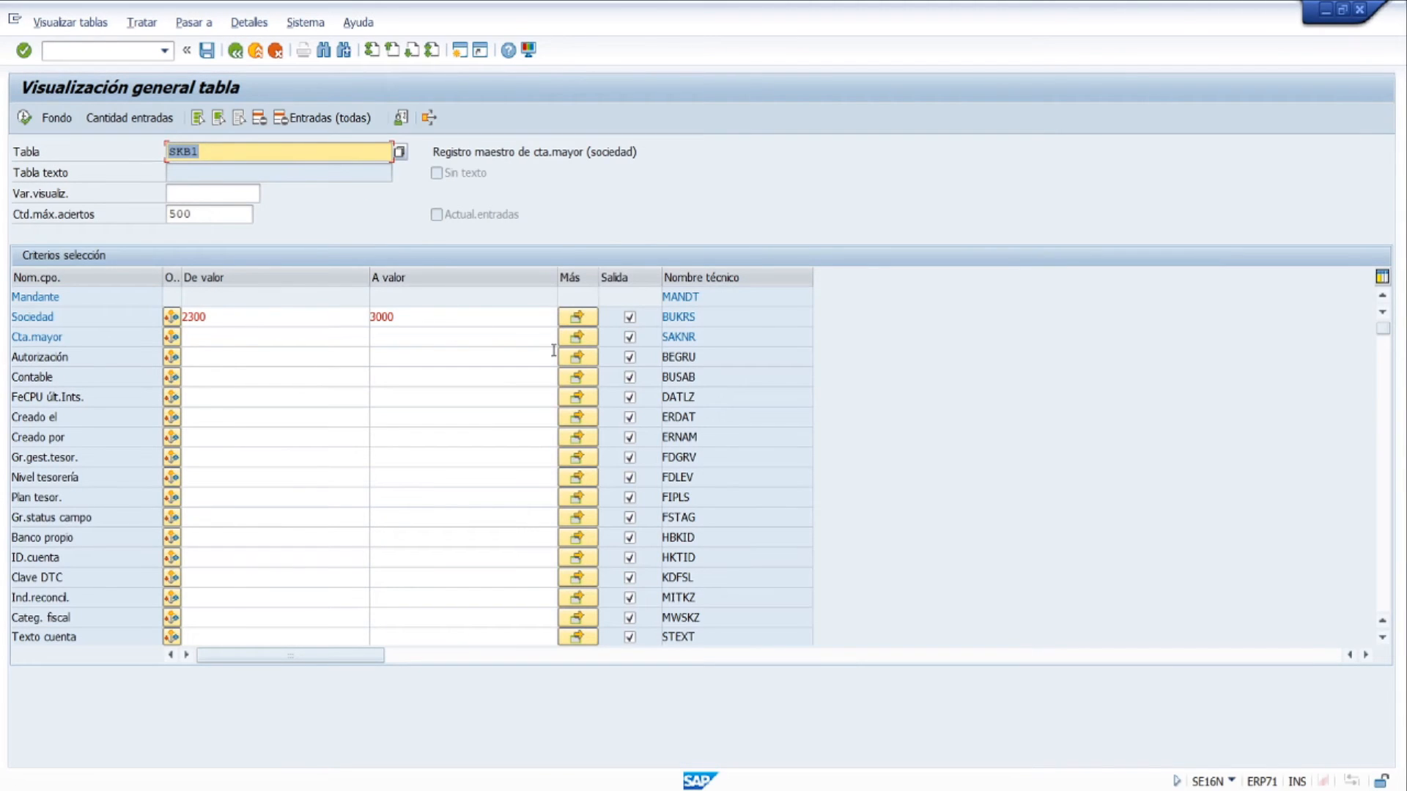
{"action": "type", "text": "T001"}
{"action": "key", "text": "Return"}
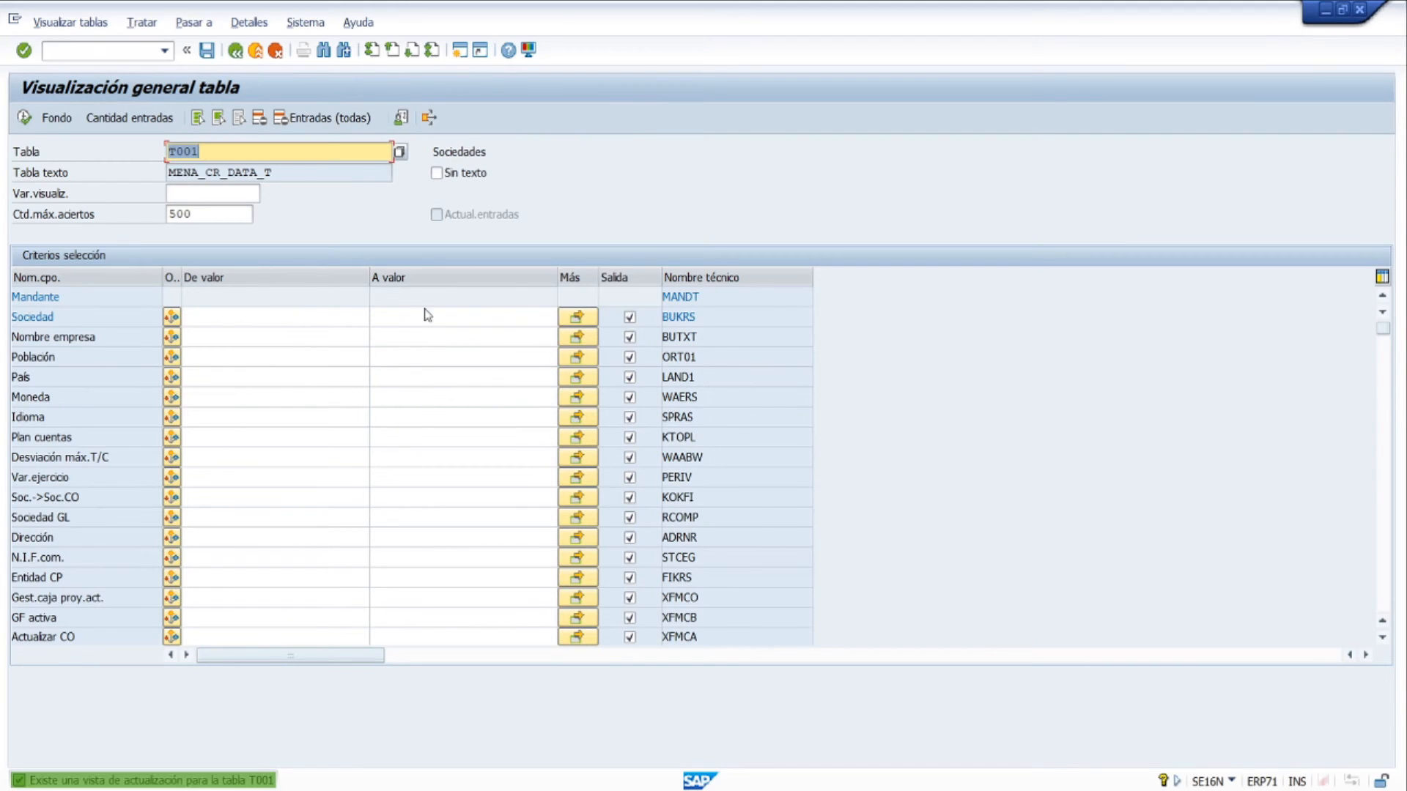
Set the Sociedad range of T001 from 2300 to 5000, display the matching entries and check the Soc. column.
{"action": "left_click", "coordinate": [313, 316]}
{"action": "type", "text": "2300"}
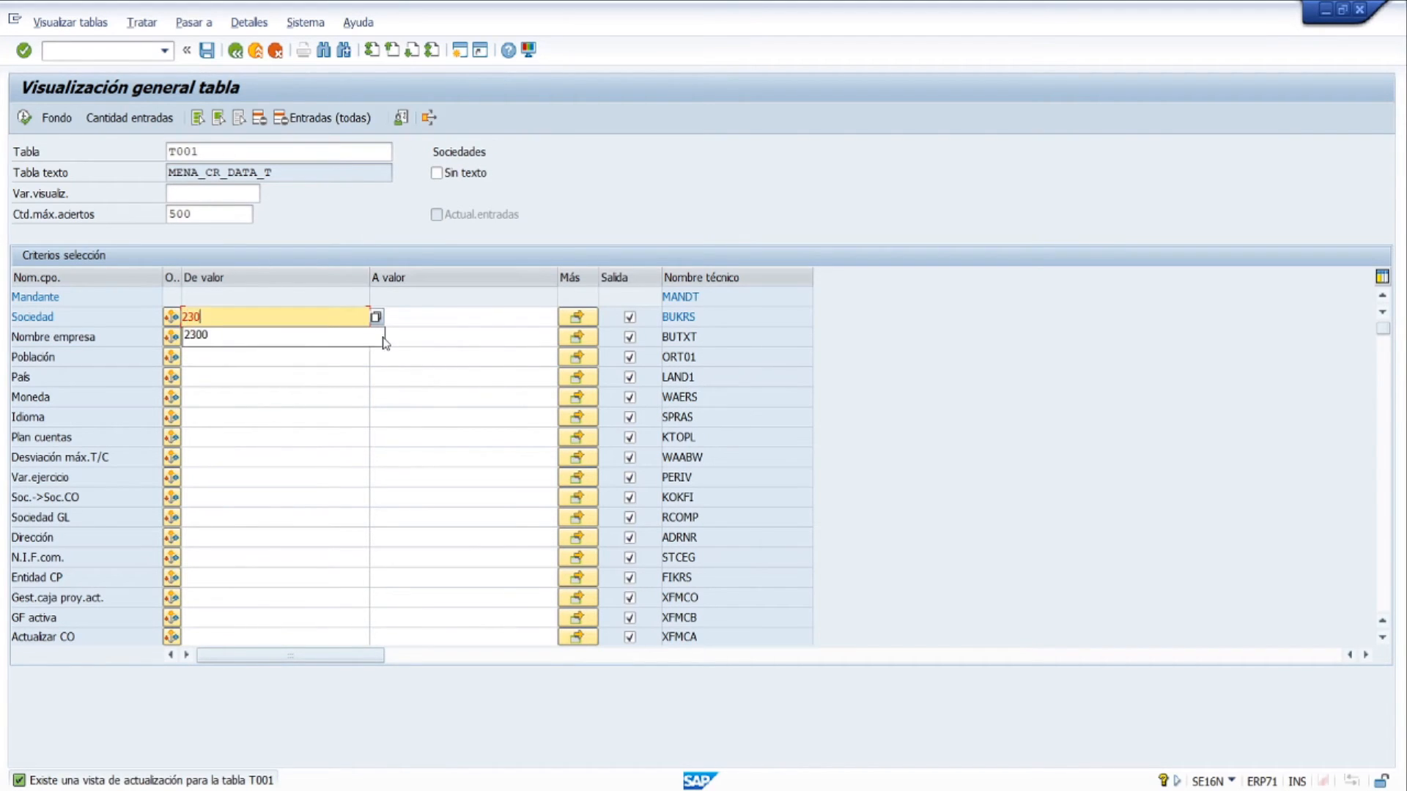
{"action": "key", "text": "Tab"}
{"action": "type", "text": "3"}
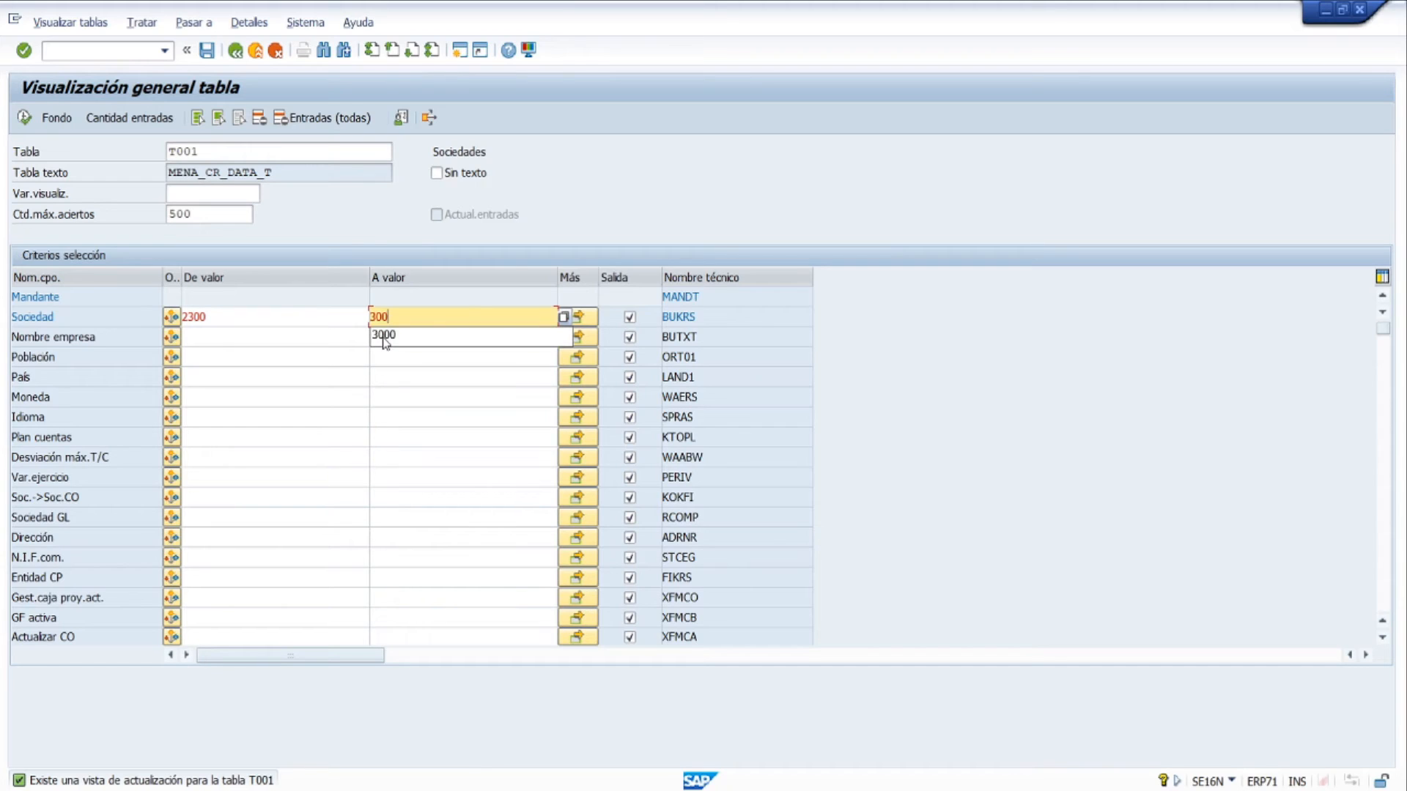
{"action": "key", "text": "BackSpace"}
{"action": "key", "text": "BackSpace"}
{"action": "key", "text": "BackSpace"}
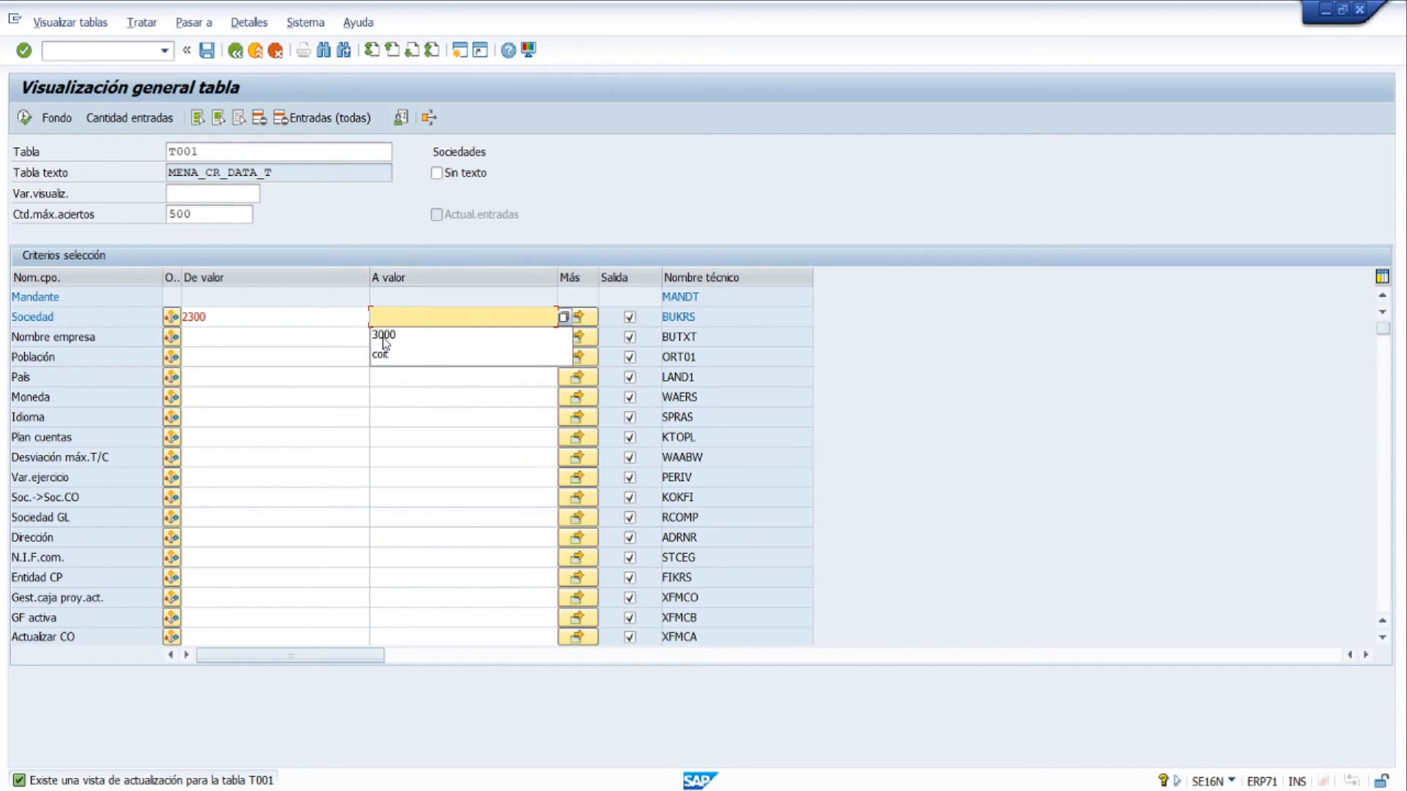
{"action": "type", "text": "5000"}
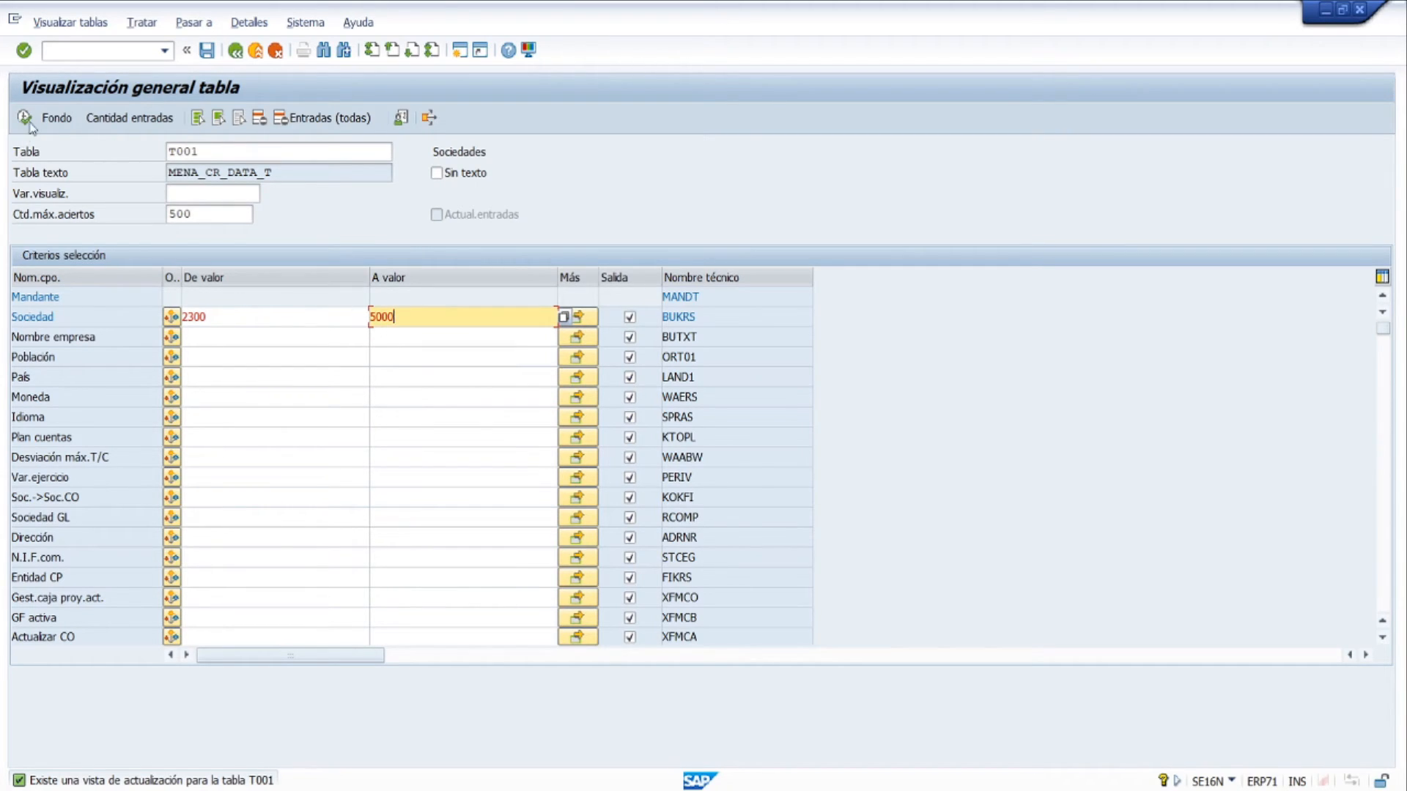
{"action": "left_click", "coordinate": [24, 117]}
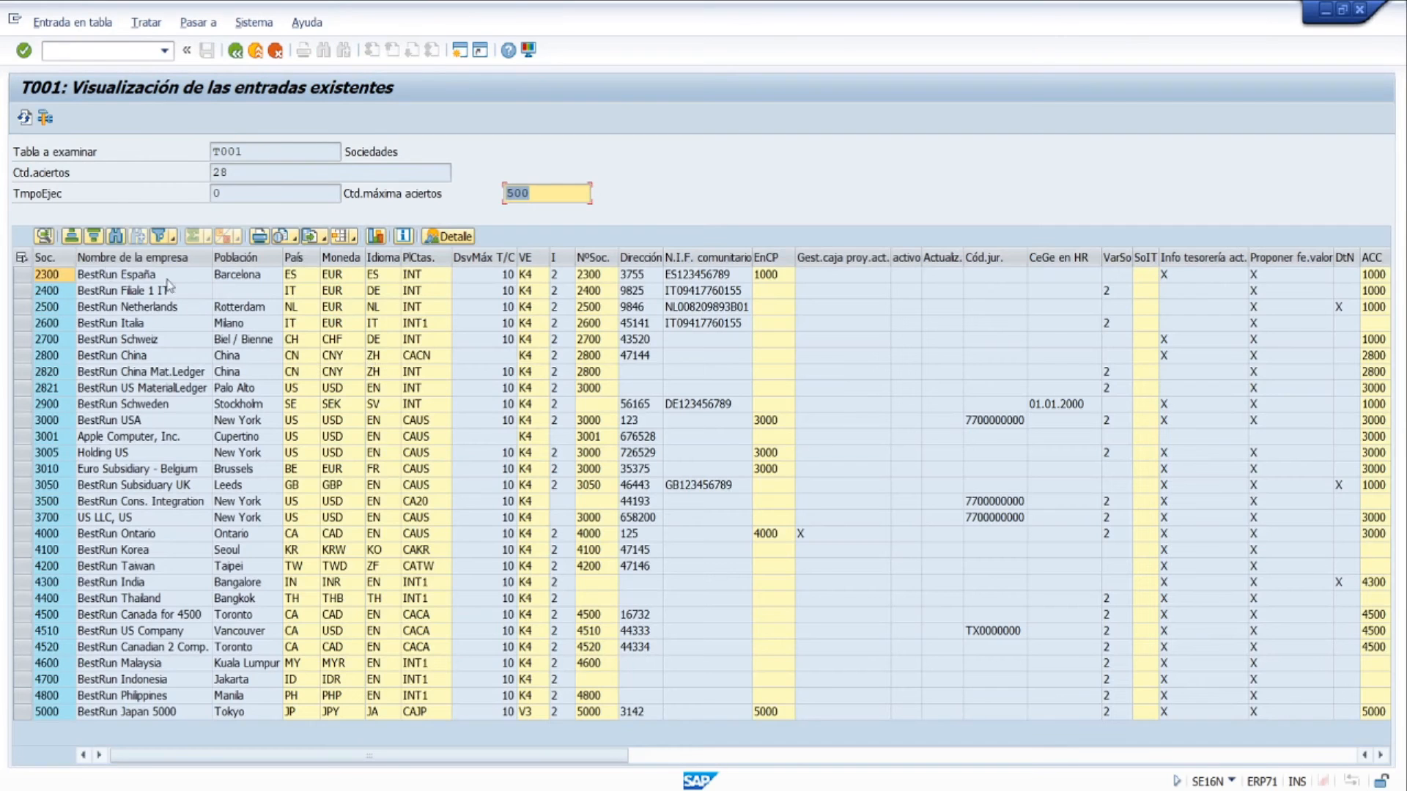
{"action": "left_click", "coordinate": [45, 257]}
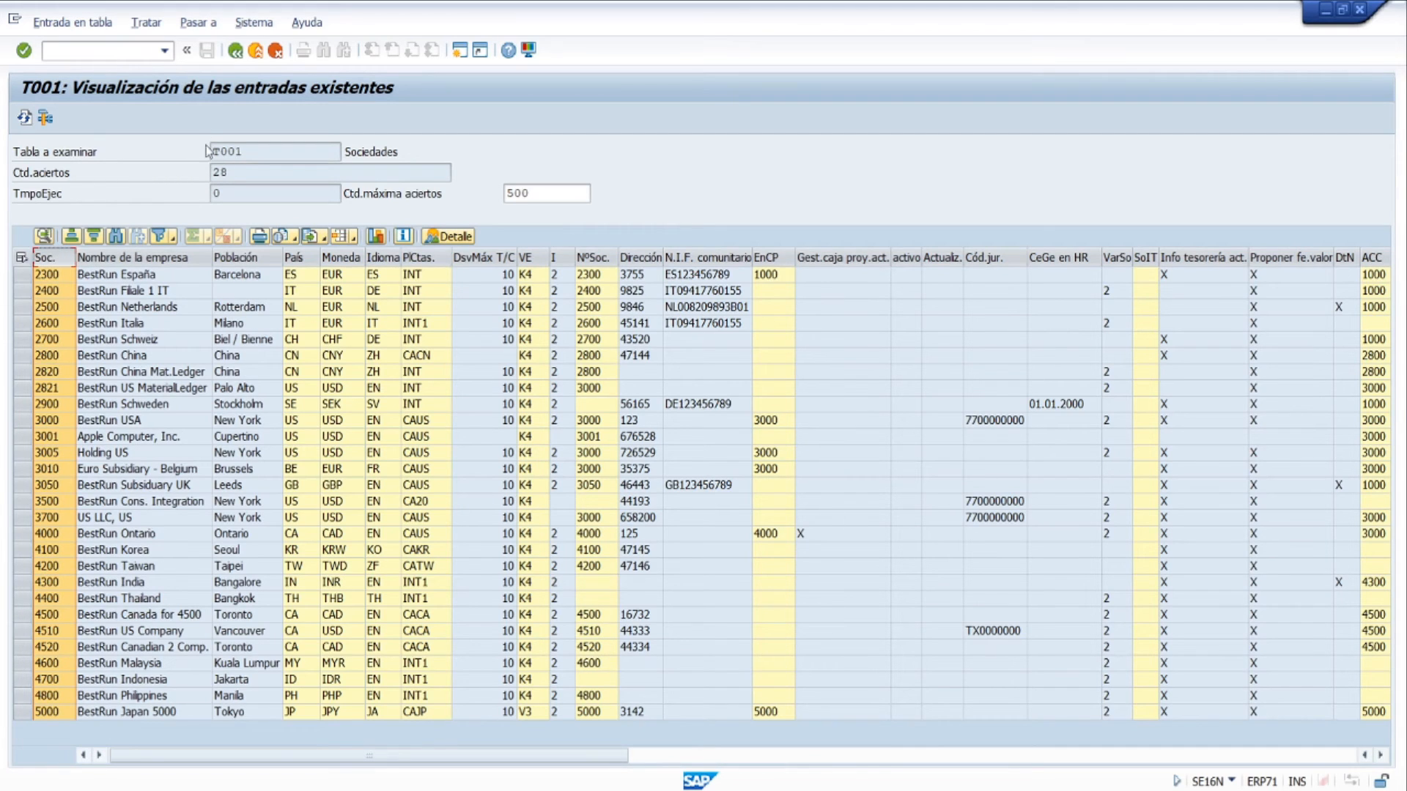
Return to the T001 selection criteria and clear the upper value for Sociedad.
{"action": "left_click", "coordinate": [235, 50]}
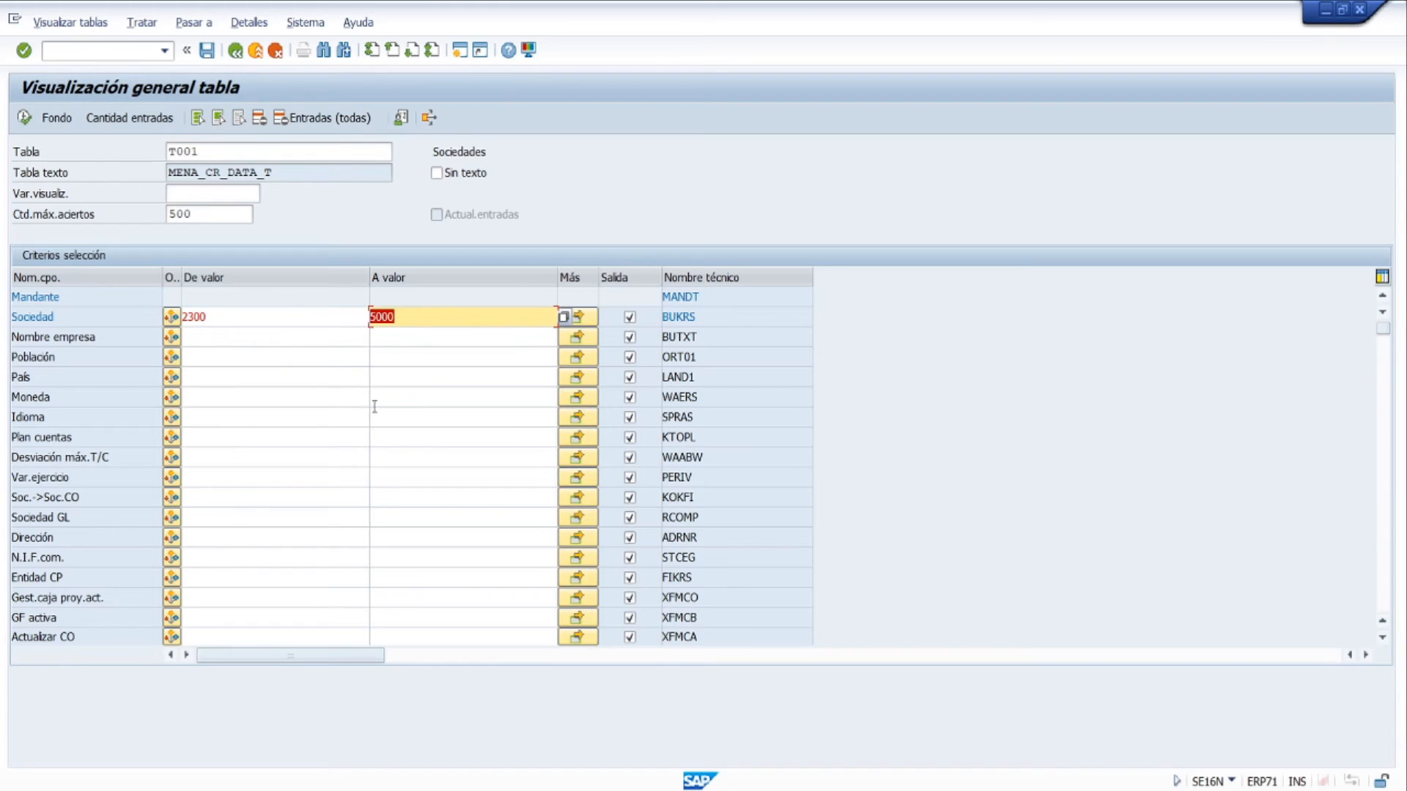
{"action": "key", "text": "Delete"}
{"action": "left_click_drag", "start_coordinate": [248, 310], "coordinate": [58, 339]}
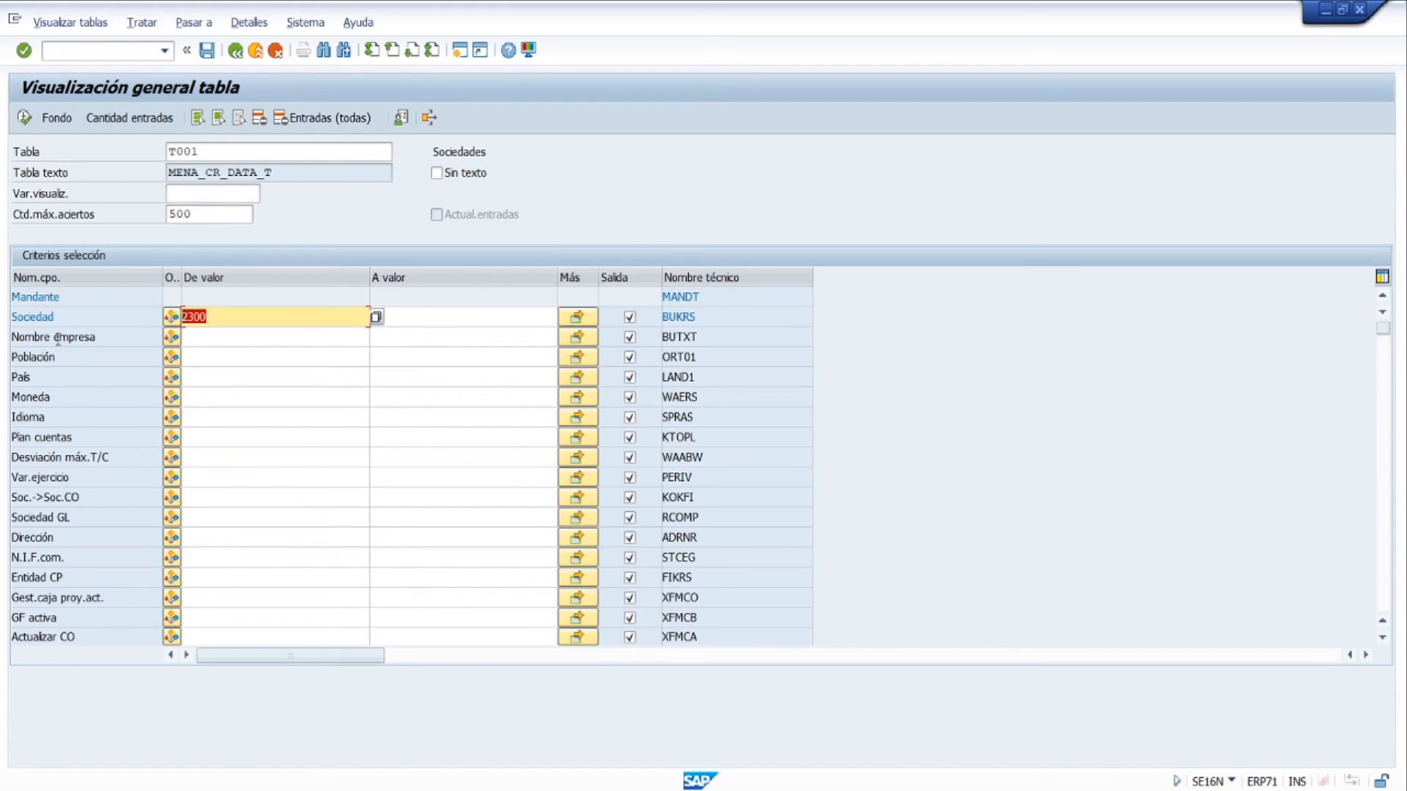
Define a multiple selection for Sociedad with the single values 2300, 2400 and 5000.
{"action": "left_click", "coordinate": [585, 320]}
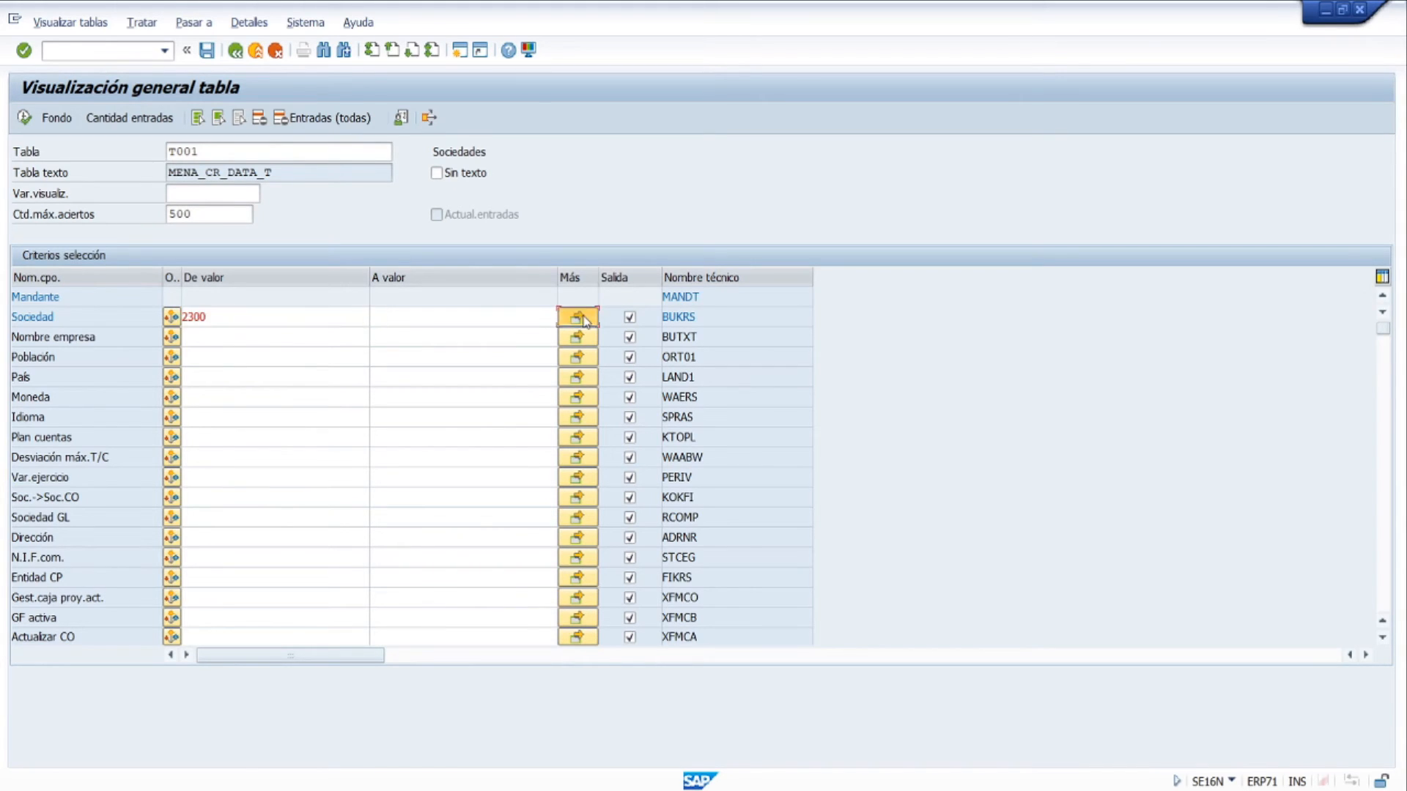
{"action": "left_click_drag", "start_coordinate": [340, 178], "coordinate": [902, 222]}
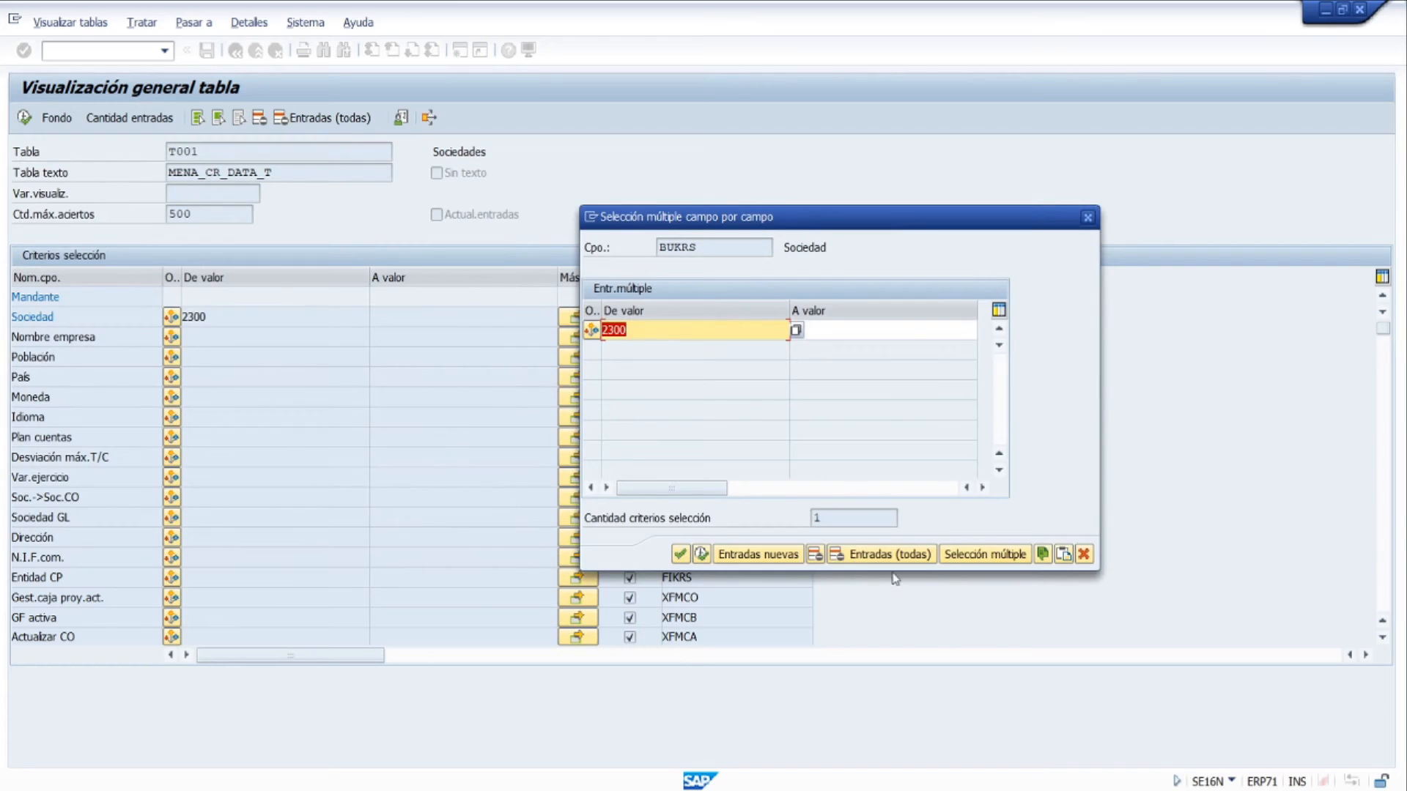
{"action": "left_click", "coordinate": [751, 554]}
{"action": "left_click", "coordinate": [644, 351]}
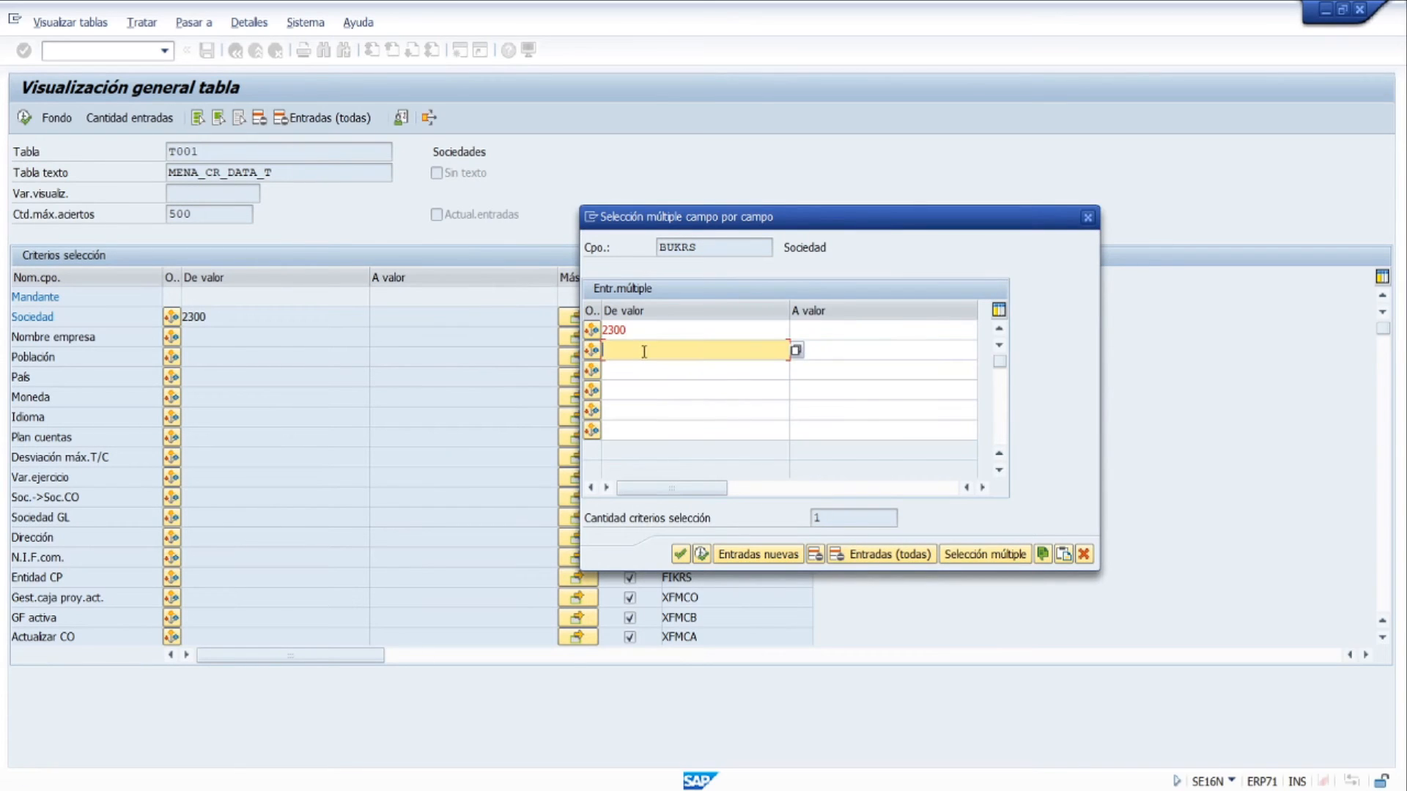
{"action": "type", "text": "2"}
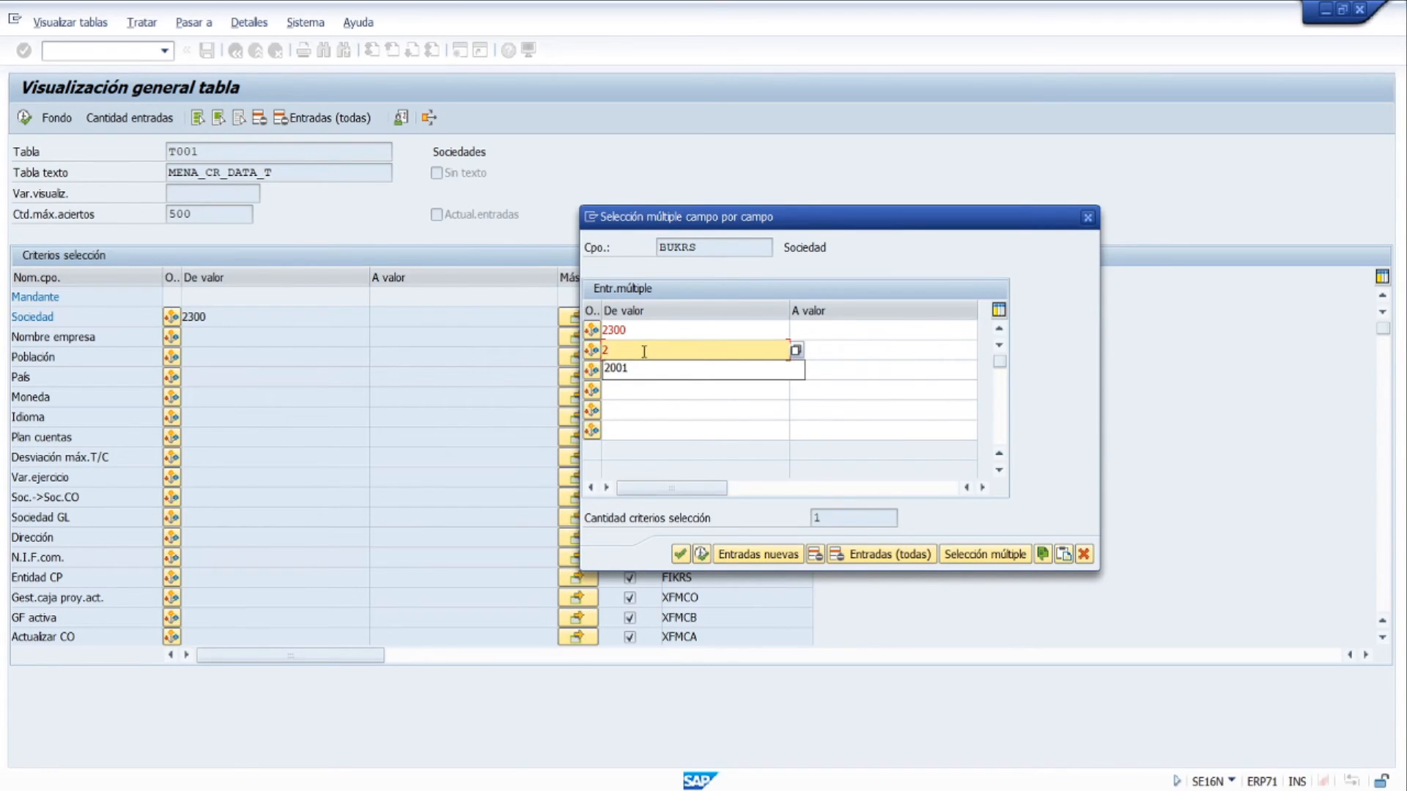
{"action": "type", "text": "400"}
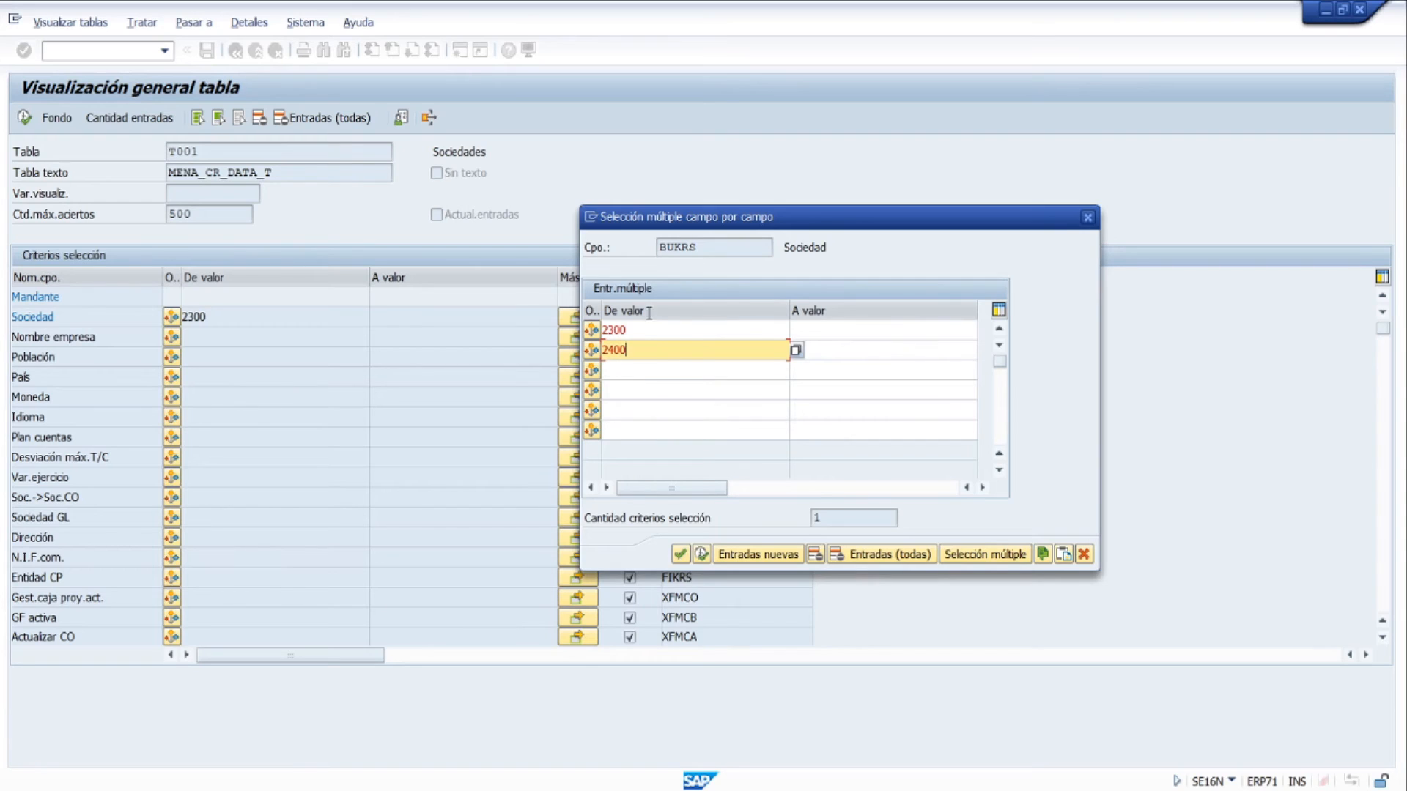
{"action": "left_click", "coordinate": [636, 368]}
{"action": "type", "text": "5000"}
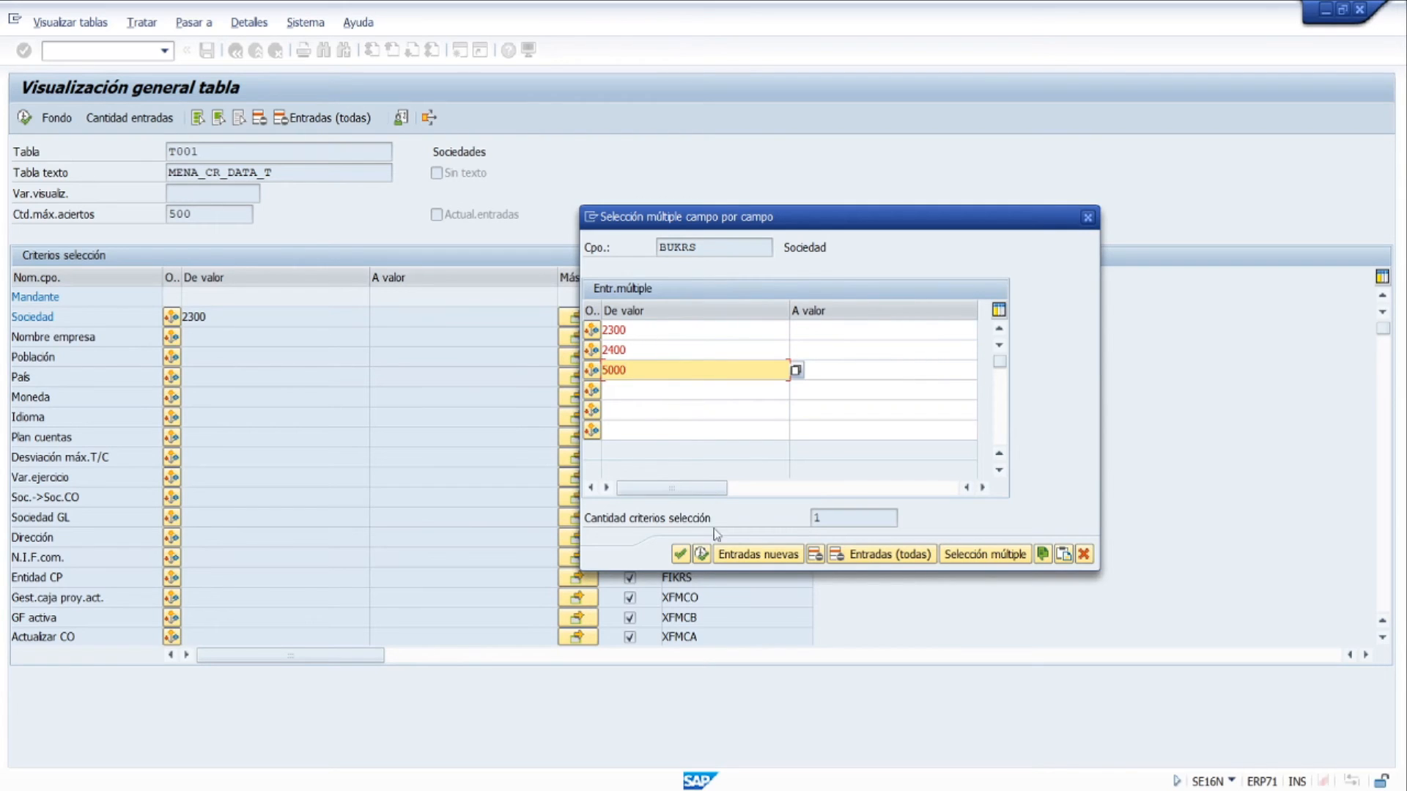
{"action": "left_click", "coordinate": [680, 554]}
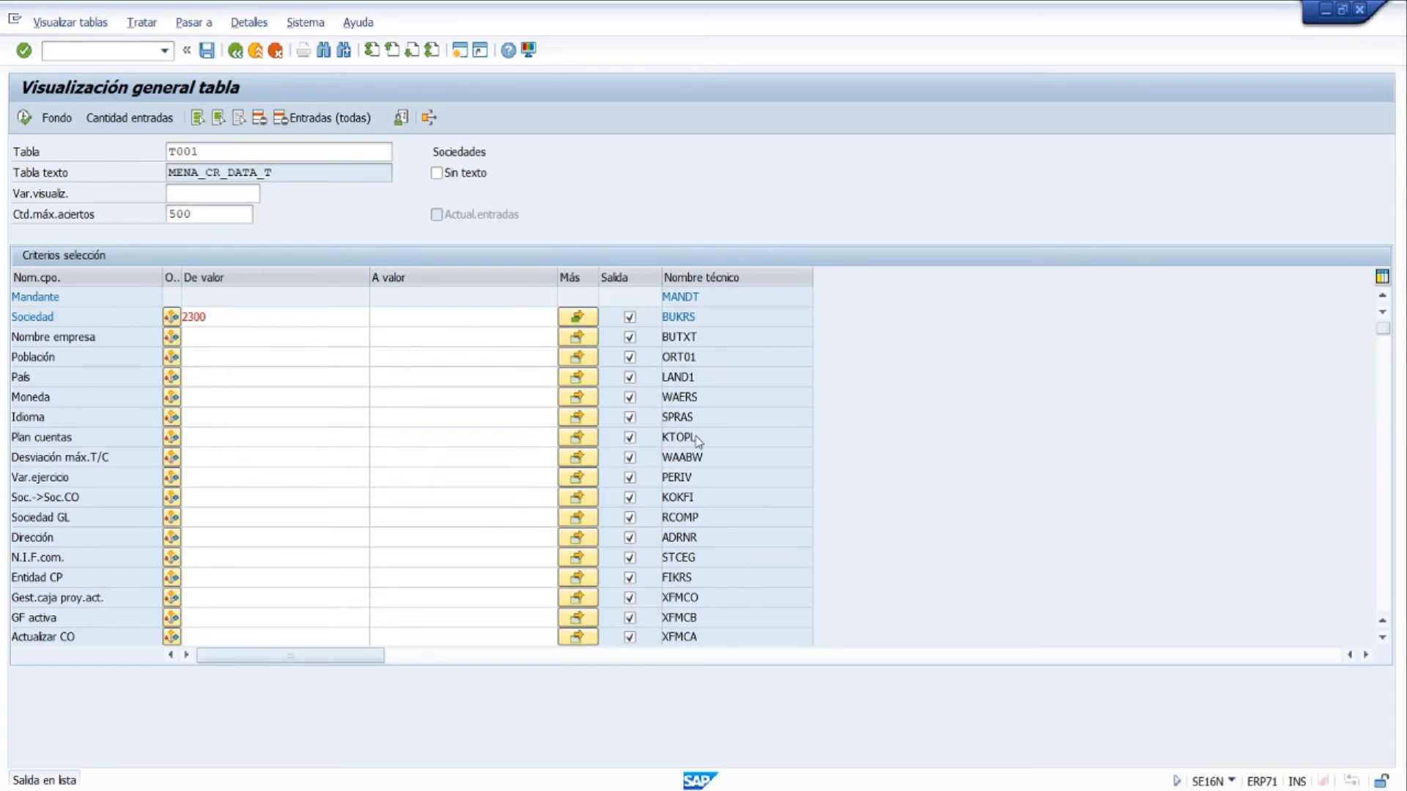
Display the matching T001 entries and check the rows of companies 2300, 2400 and 5000.
{"action": "key", "text": "F8"}
{"action": "left_click", "coordinate": [22, 275]}
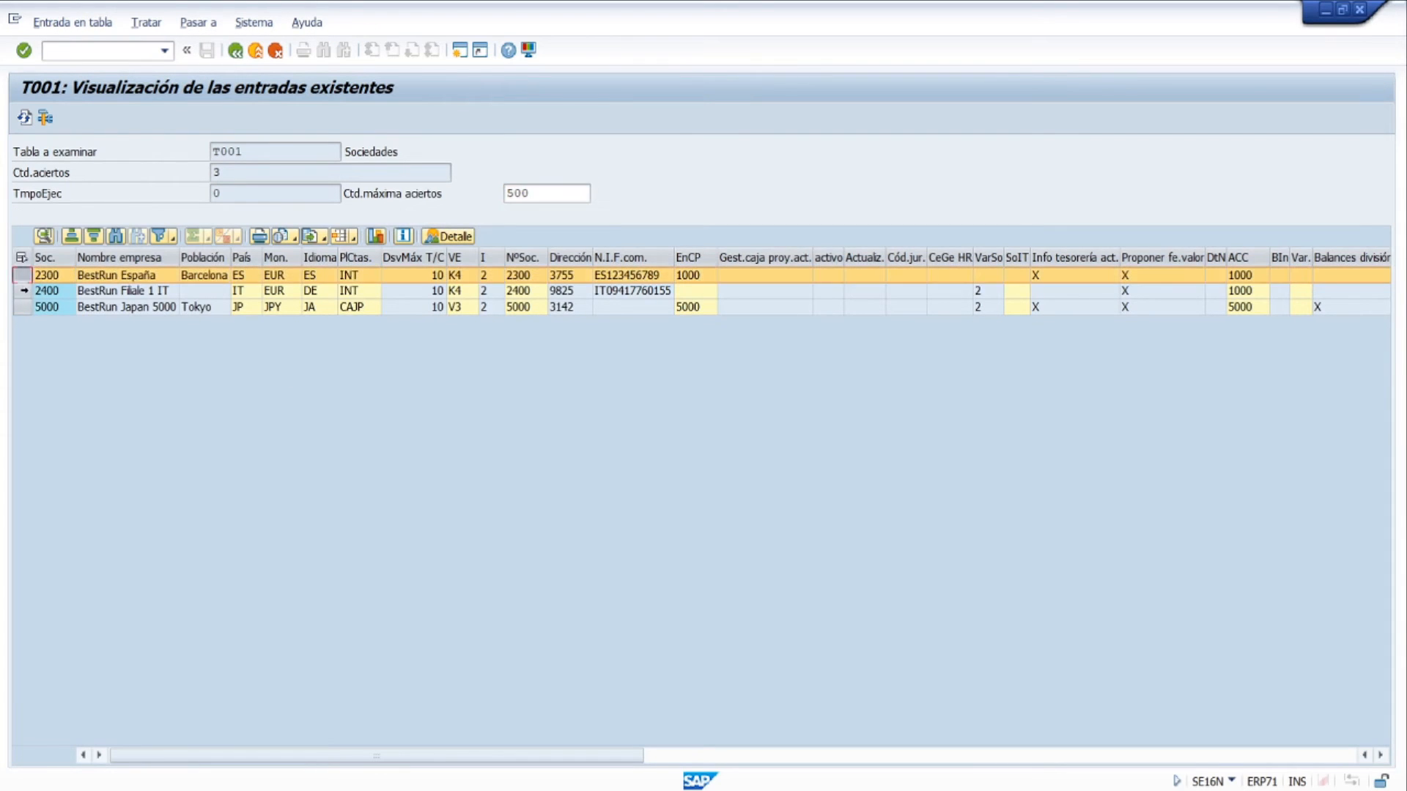
{"action": "left_click", "coordinate": [22, 290]}
{"action": "left_click", "coordinate": [22, 307]}
{"action": "left_click", "coordinate": [22, 275]}
{"action": "left_click", "coordinate": [22, 290]}
{"action": "left_click", "coordinate": [24, 307]}
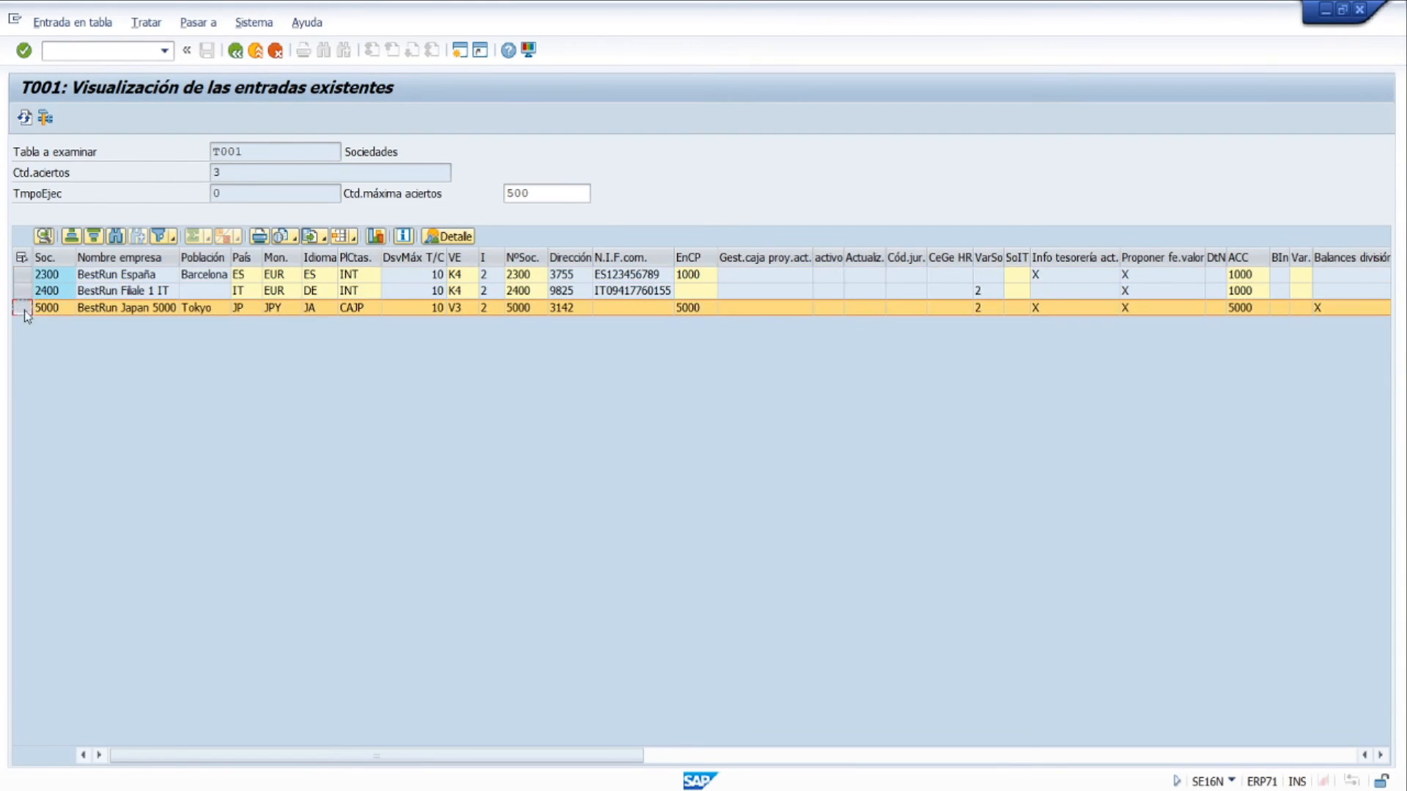
Return to the selection criteria and delete all entries of the multiple selection for Sociedad.
{"action": "left_click", "coordinate": [235, 51]}
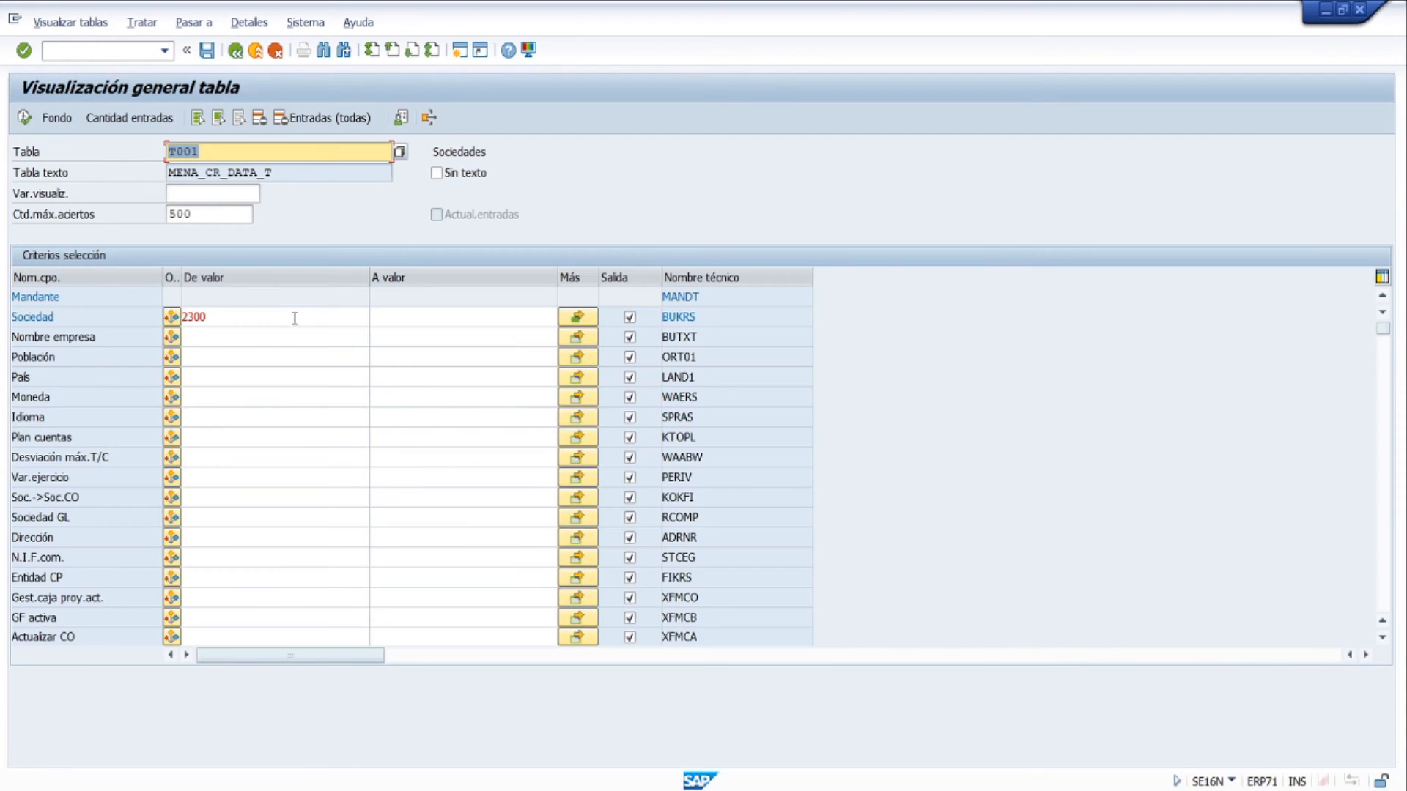
{"action": "double_click", "coordinate": [277, 318]}
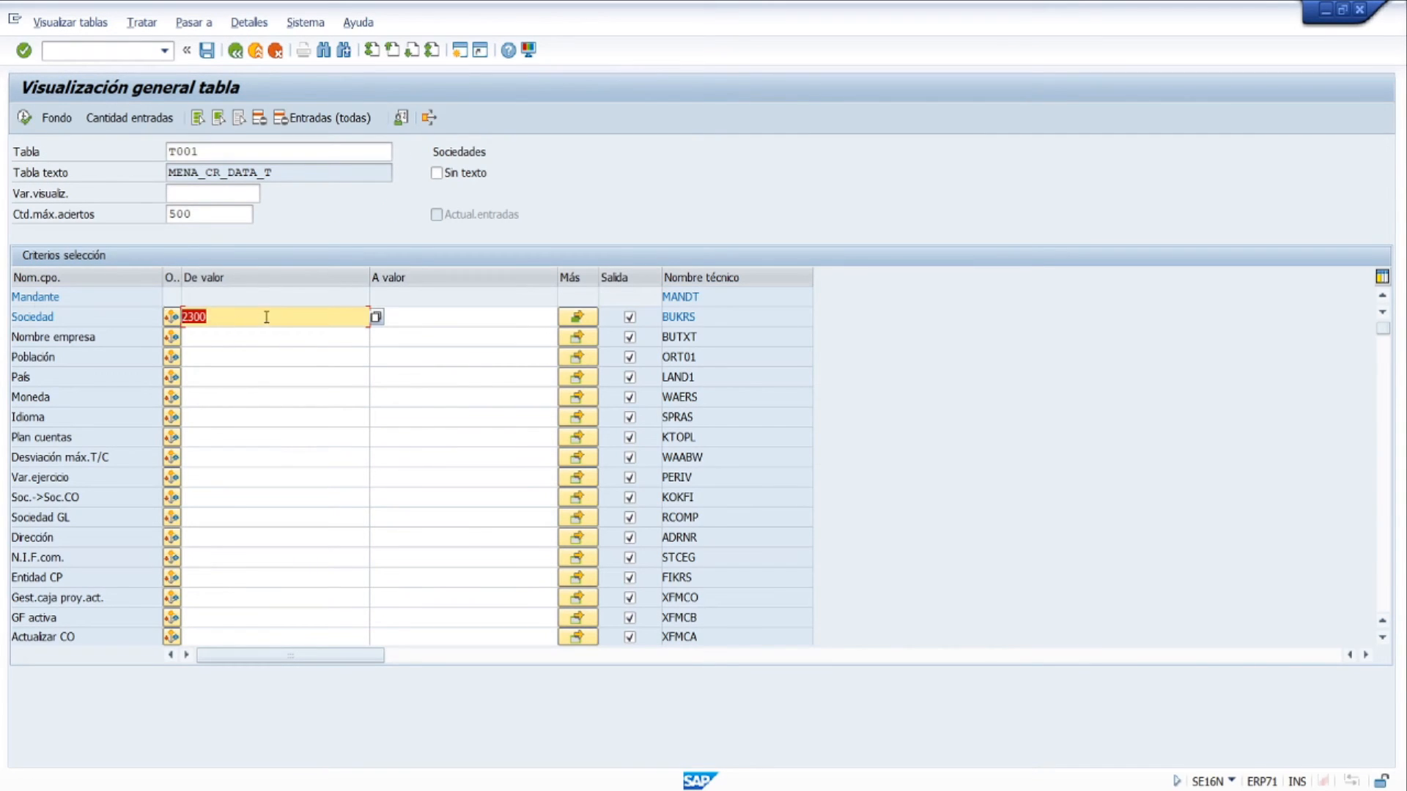
{"action": "left_click", "coordinate": [288, 319]}
{"action": "left_click", "coordinate": [416, 338]}
{"action": "left_click", "coordinate": [299, 315]}
{"action": "left_click", "coordinate": [578, 316]}
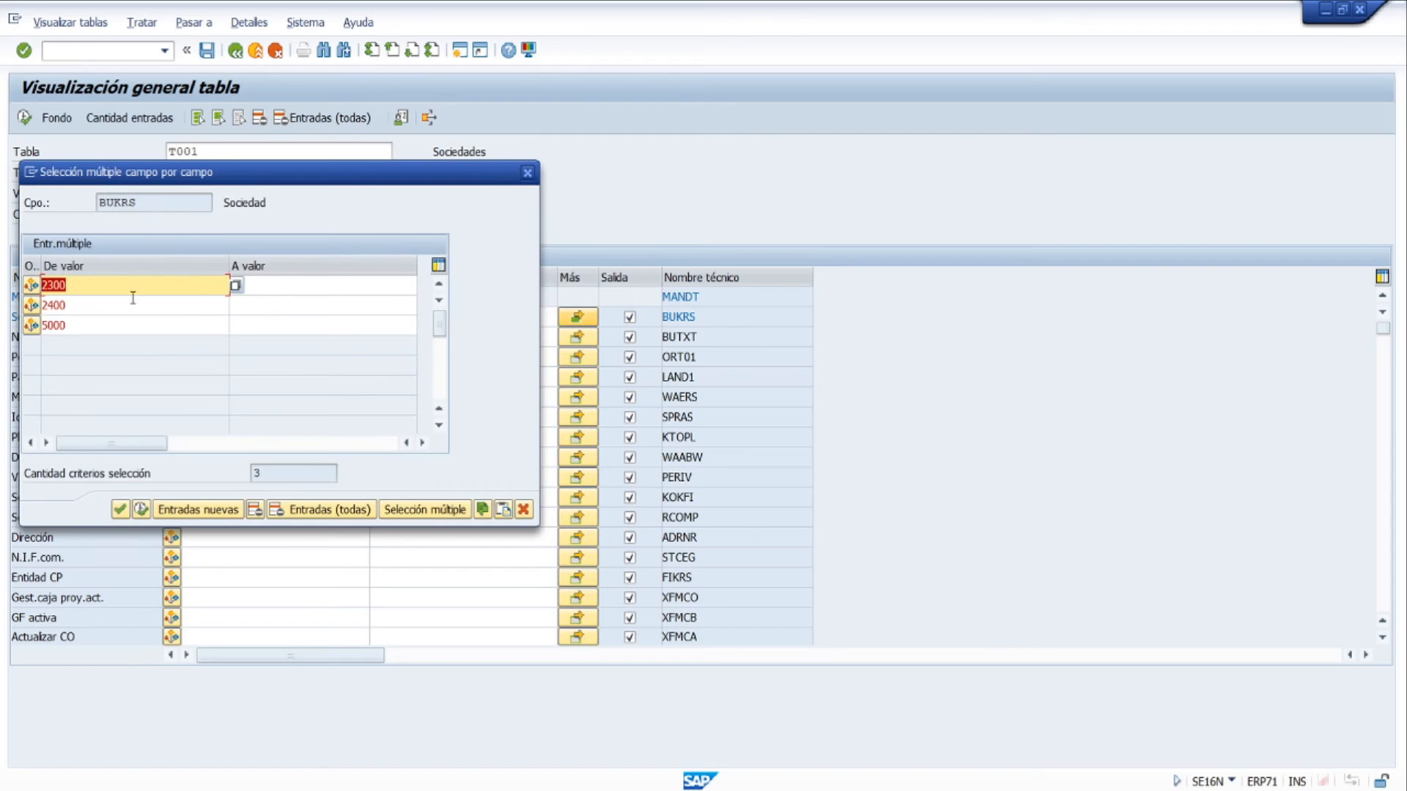
{"action": "left_click", "coordinate": [298, 510]}
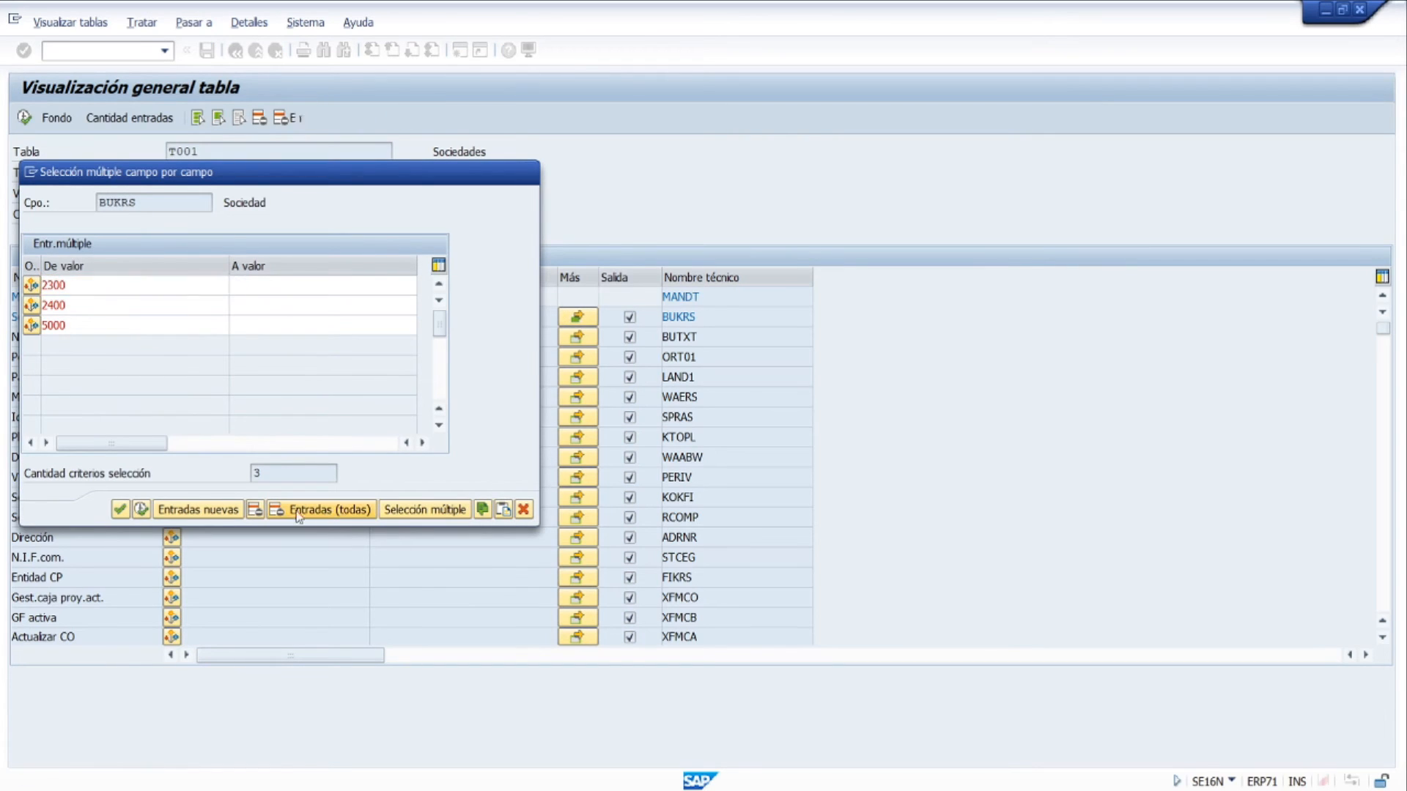
{"action": "left_click", "coordinate": [151, 513]}
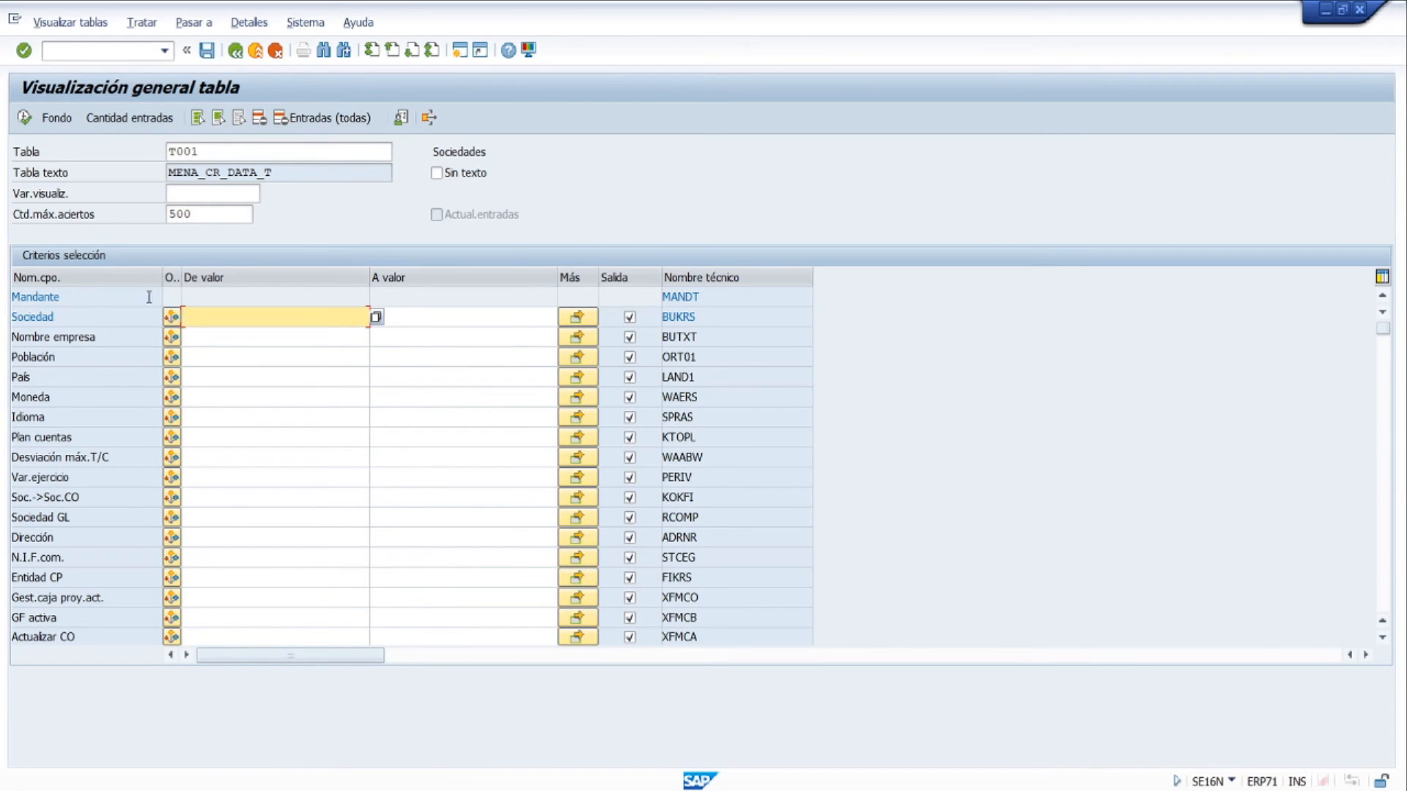
Set the Sociedad criterion to the option "Selec.: Menor que" with the value 5000.
{"action": "left_click", "coordinate": [174, 316]}
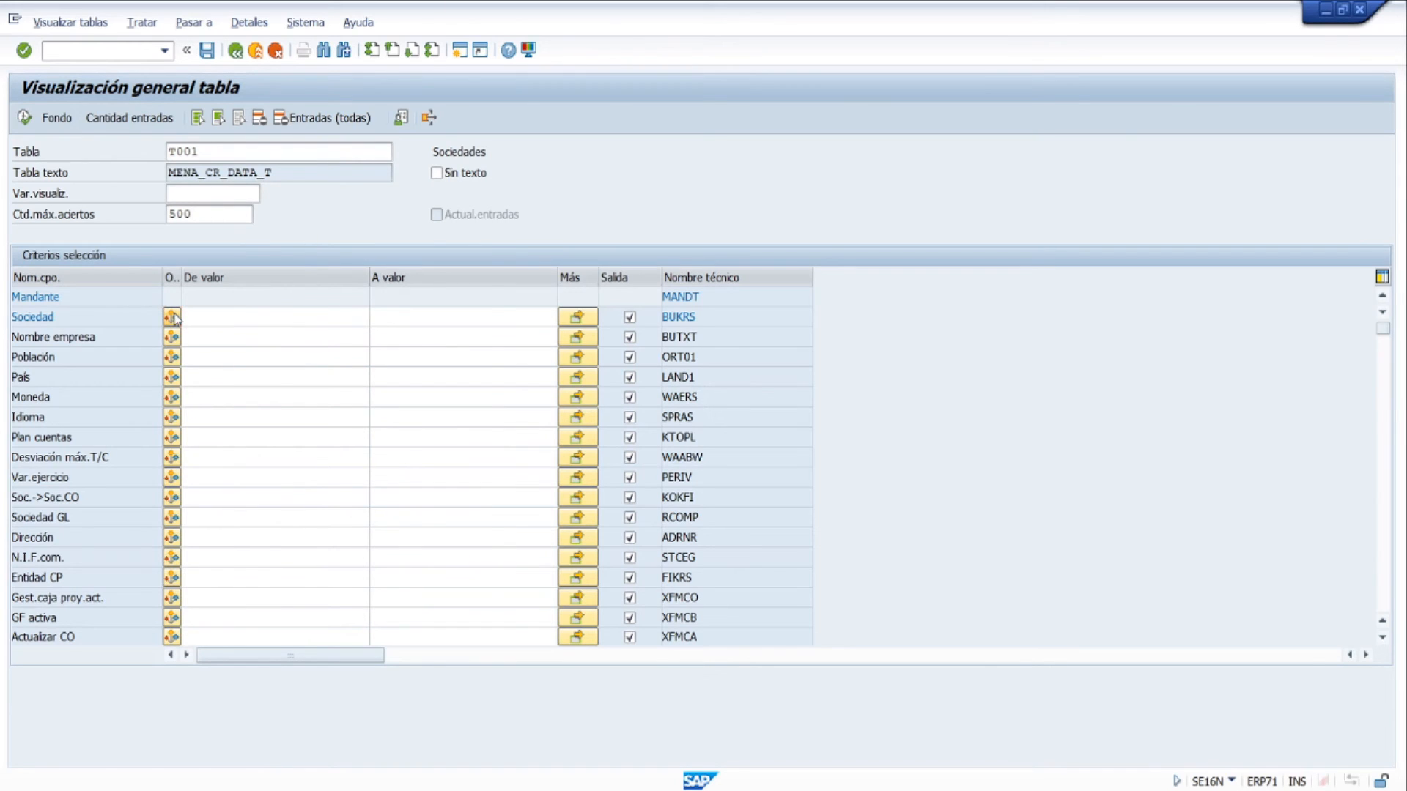
{"action": "left_click_drag", "start_coordinate": [328, 181], "coordinate": [703, 222]}
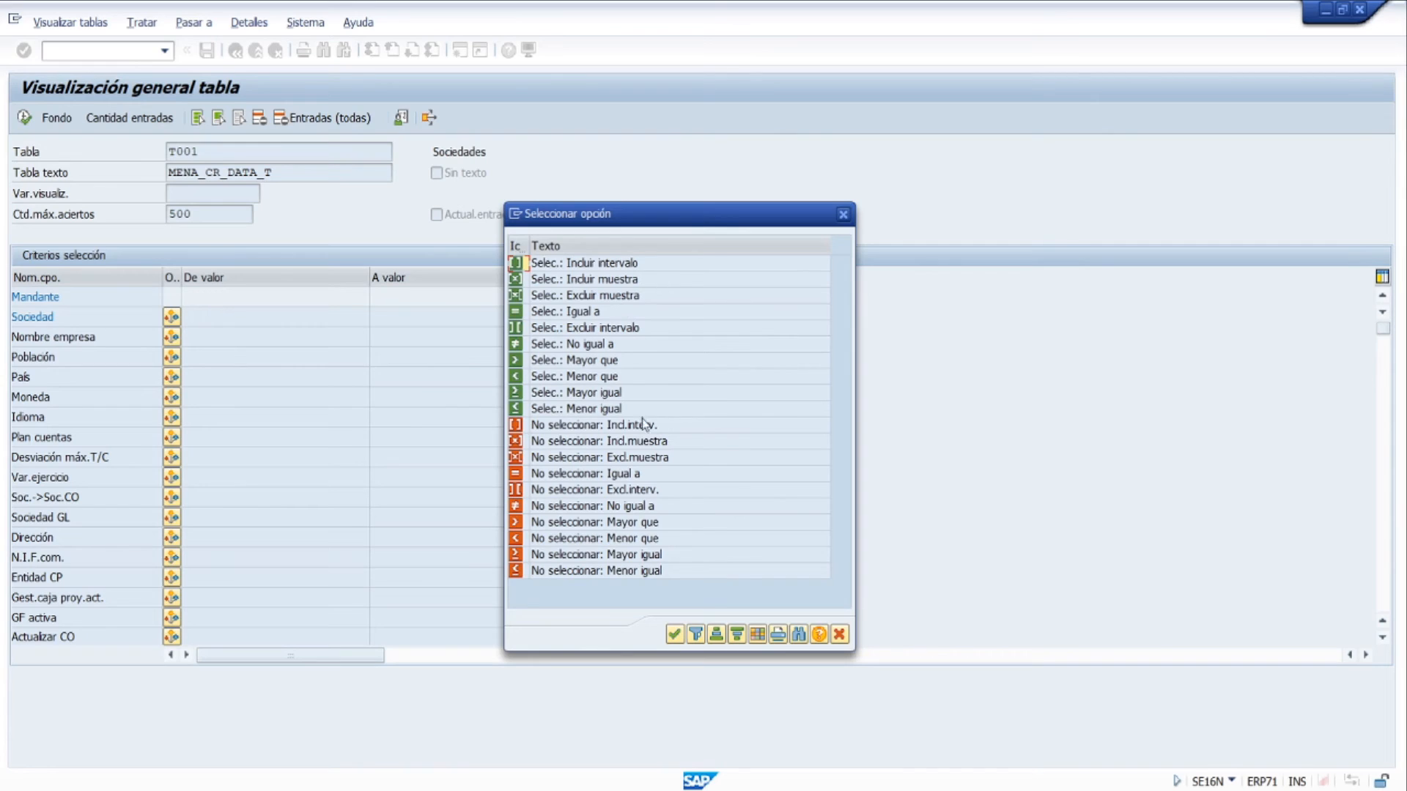
{"action": "left_click", "coordinate": [579, 377]}
{"action": "left_click", "coordinate": [674, 634]}
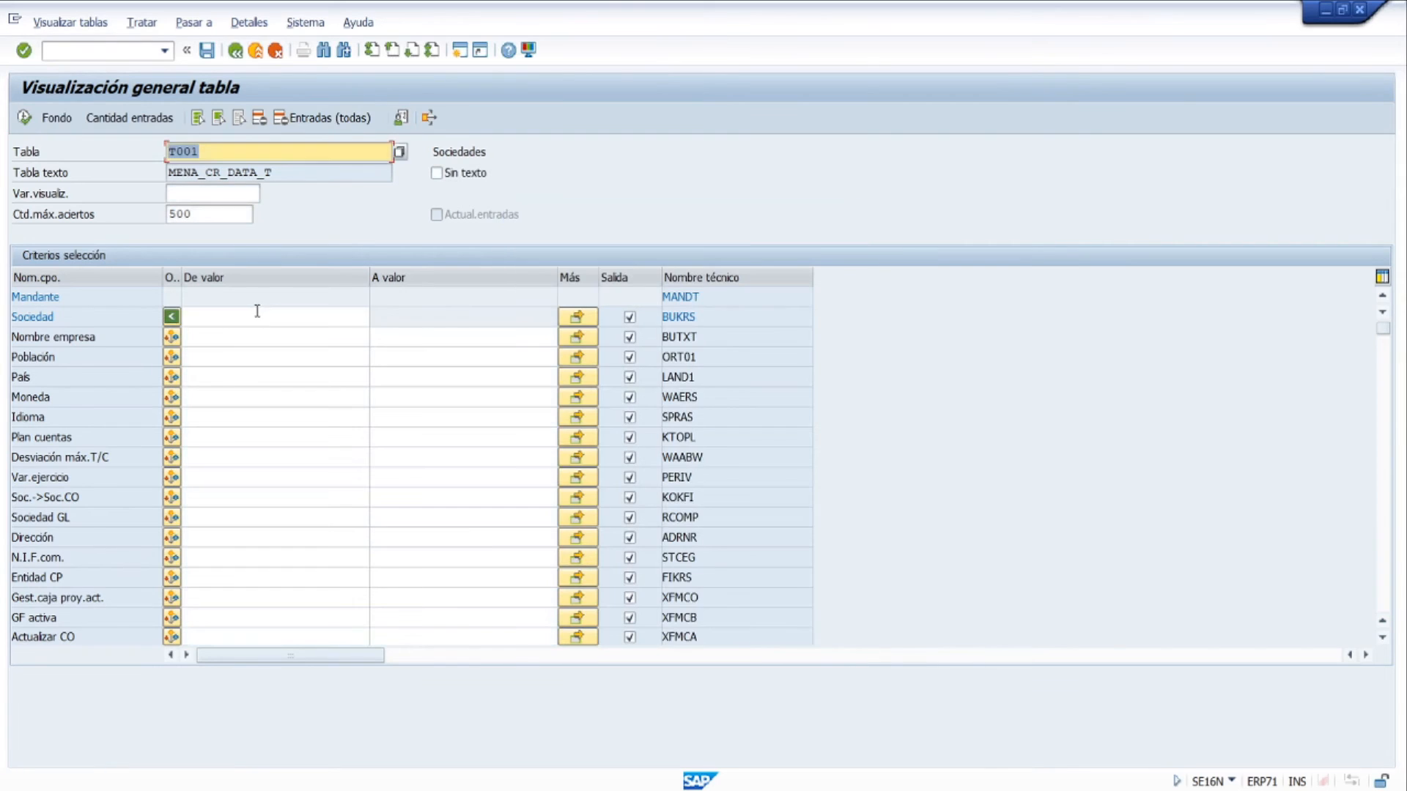
{"action": "left_click", "coordinate": [256, 316]}
{"action": "type", "text": "5000"}
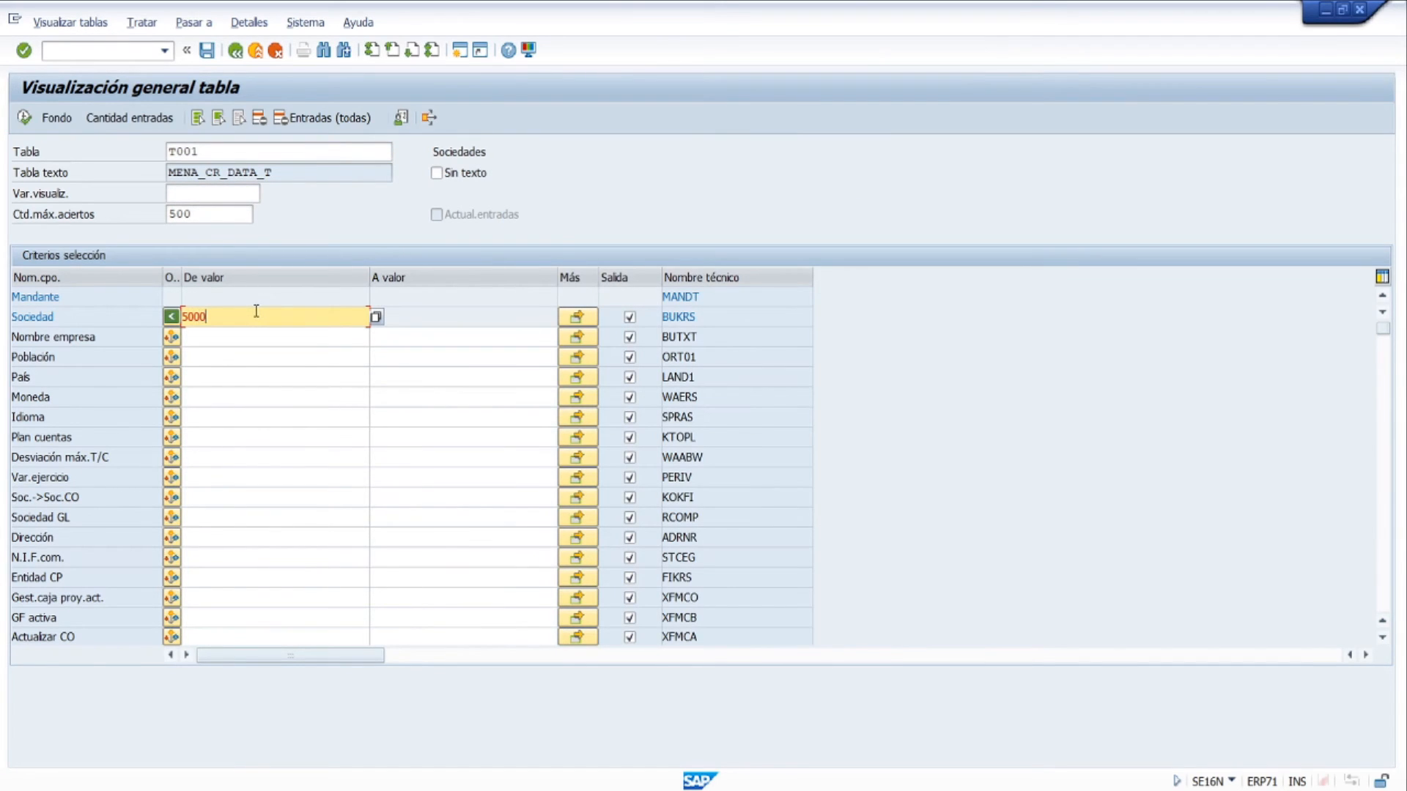
Display the matching entries and review the Soc. column from the first row to the last.
{"action": "left_click", "coordinate": [28, 114]}
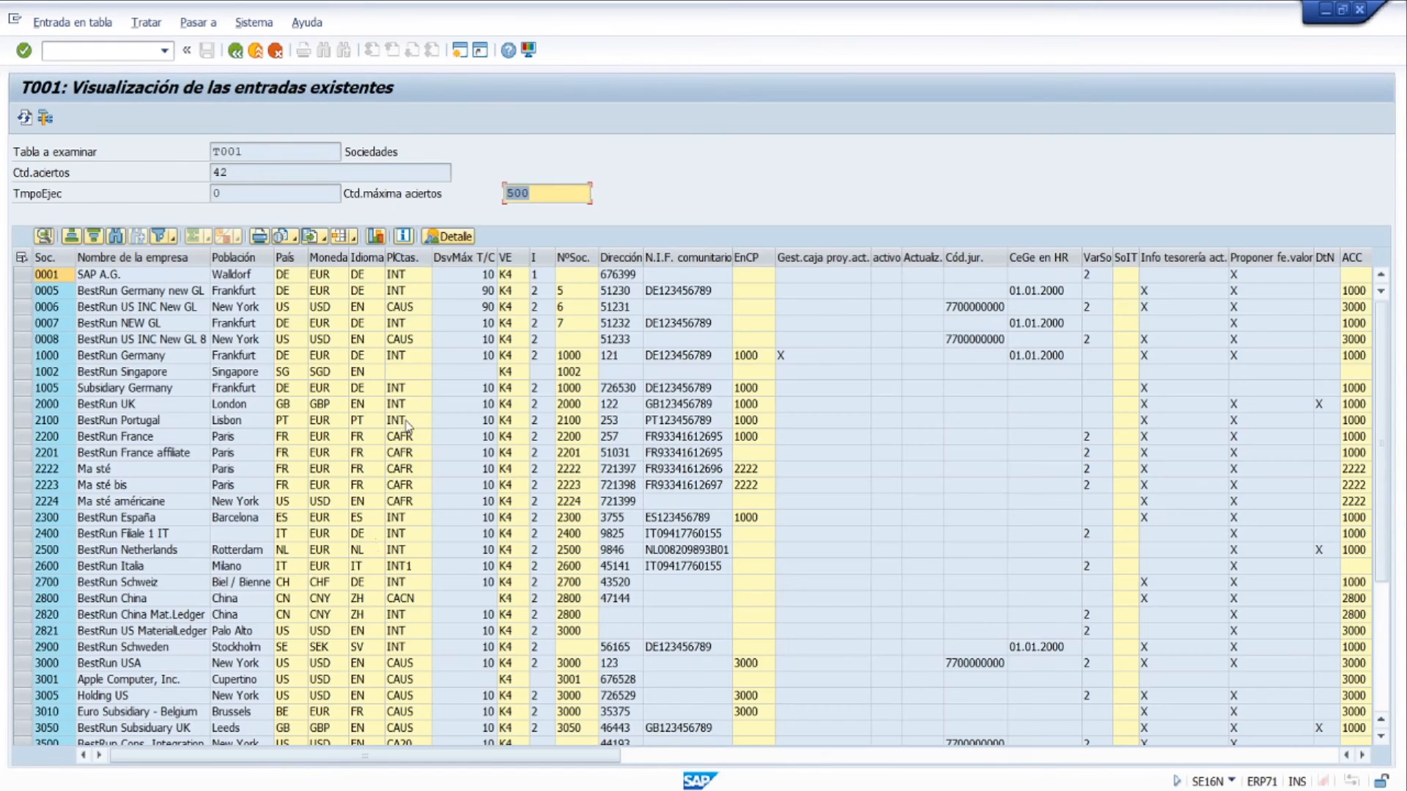
{"action": "scroll", "coordinate": [307, 595], "scroll_direction": "down", "scroll_amount": 5}
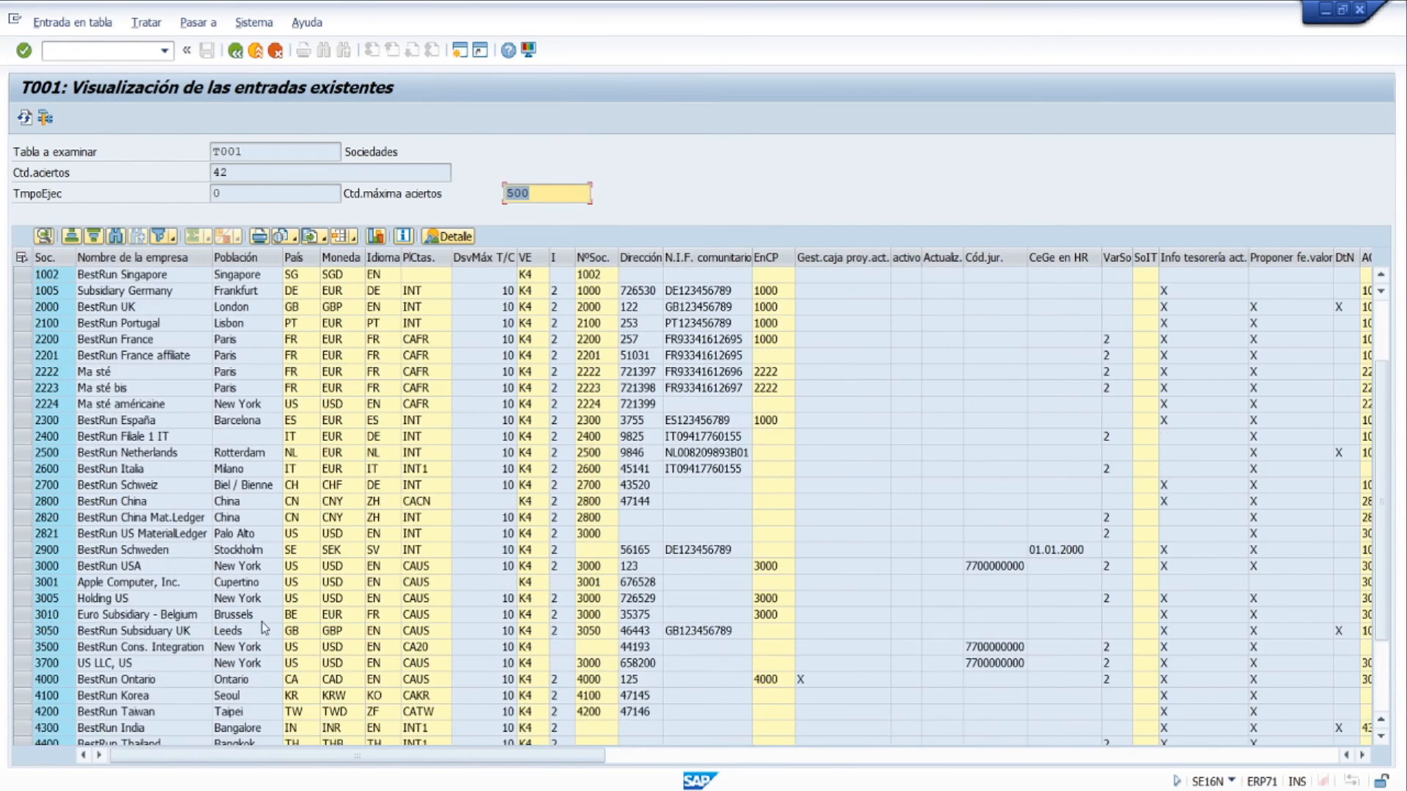
{"action": "left_click", "coordinate": [30, 730]}
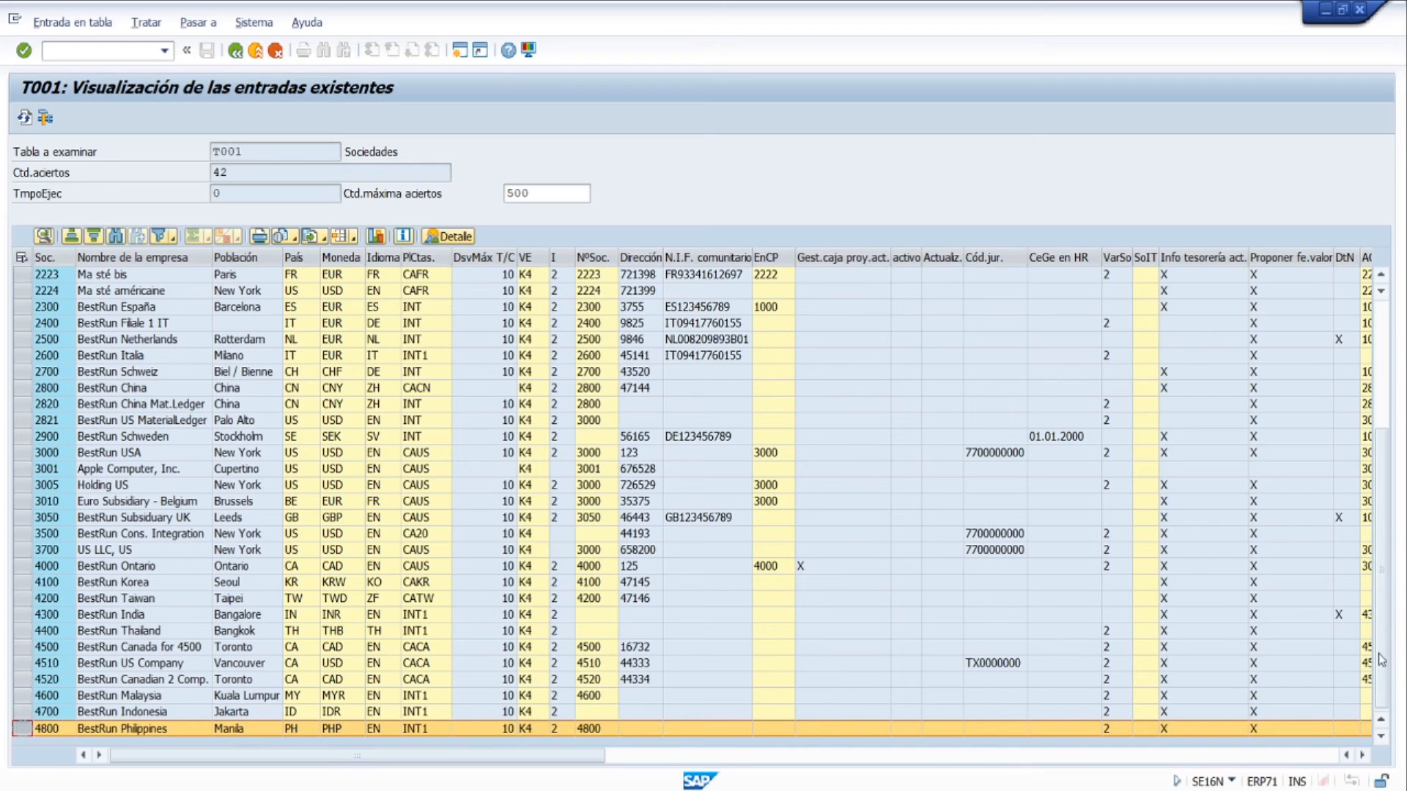
{"action": "left_click_drag", "start_coordinate": [1383, 666], "coordinate": [1383, 447]}
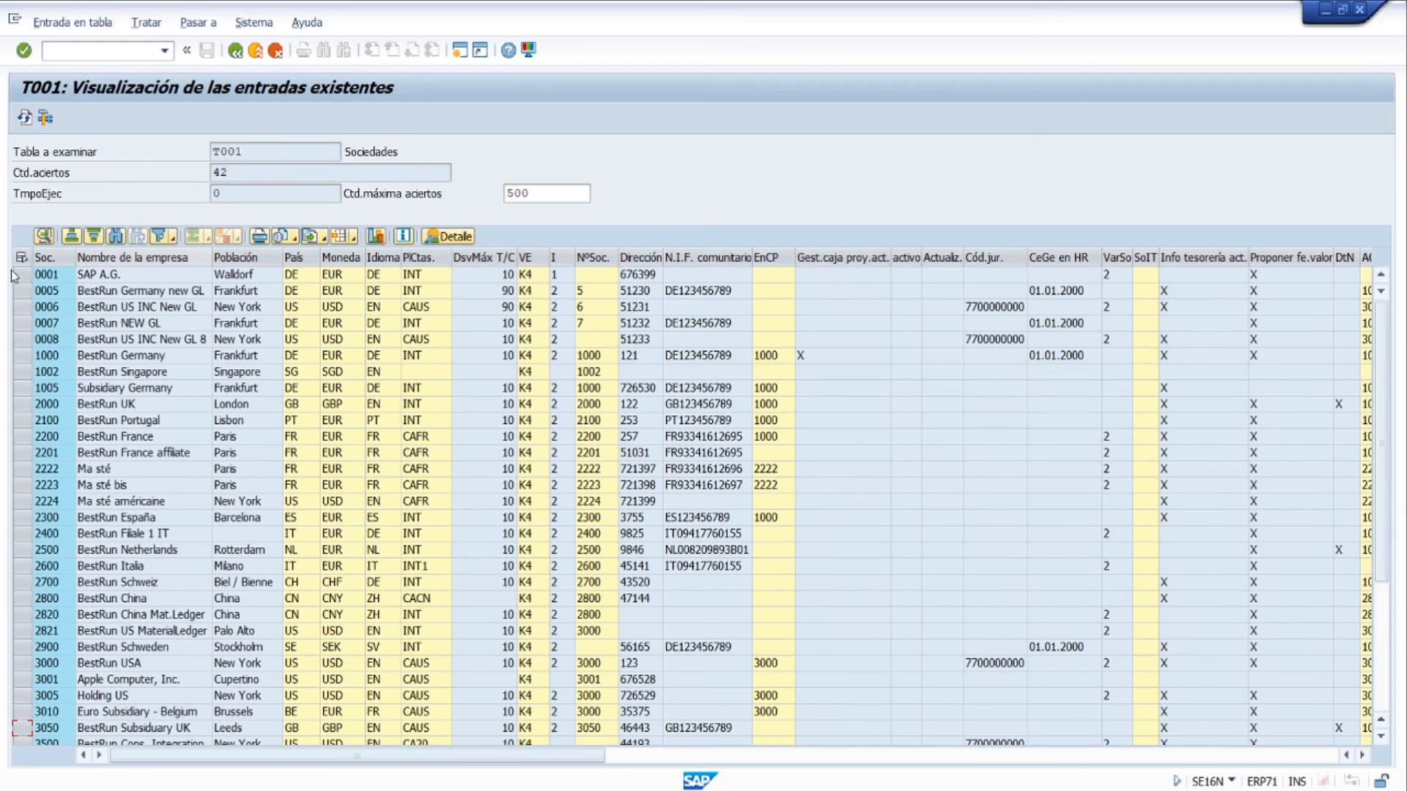
{"action": "scroll", "coordinate": [128, 451], "scroll_direction": "down", "scroll_amount": 5}
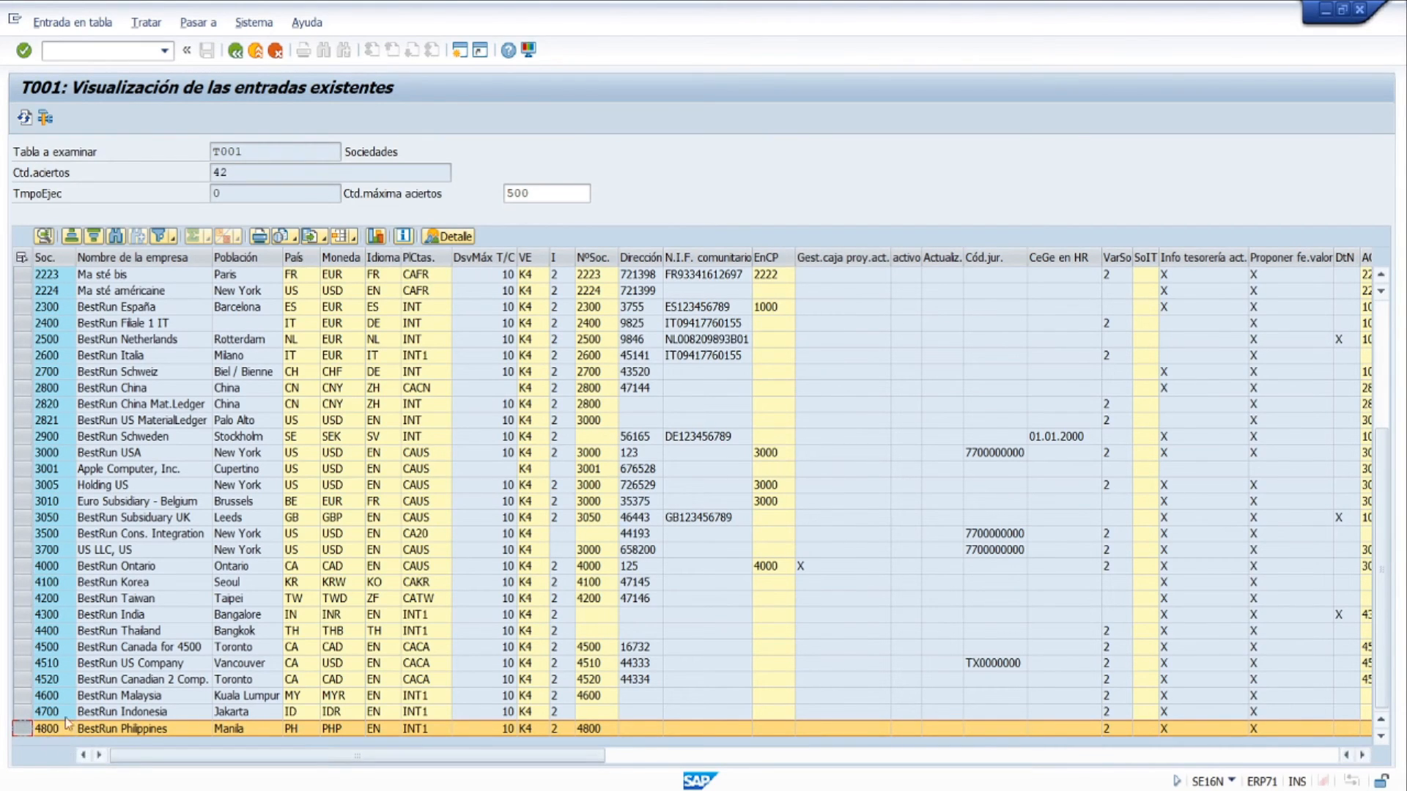
Return to the selection criteria and change Sociedad to "No seleccionar: Igual a" with the value 2300.
{"action": "left_click", "coordinate": [236, 50]}
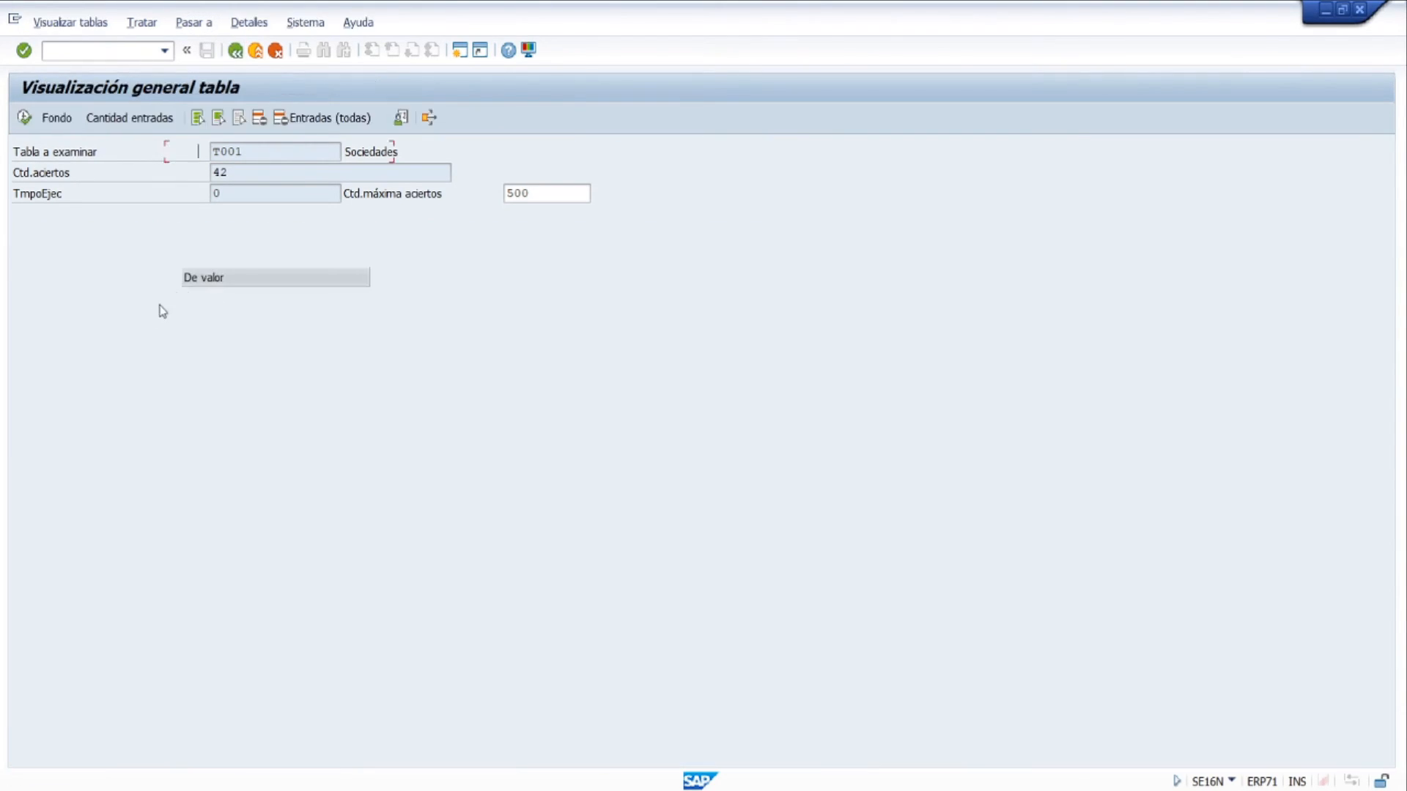
{"action": "left_click", "coordinate": [170, 319]}
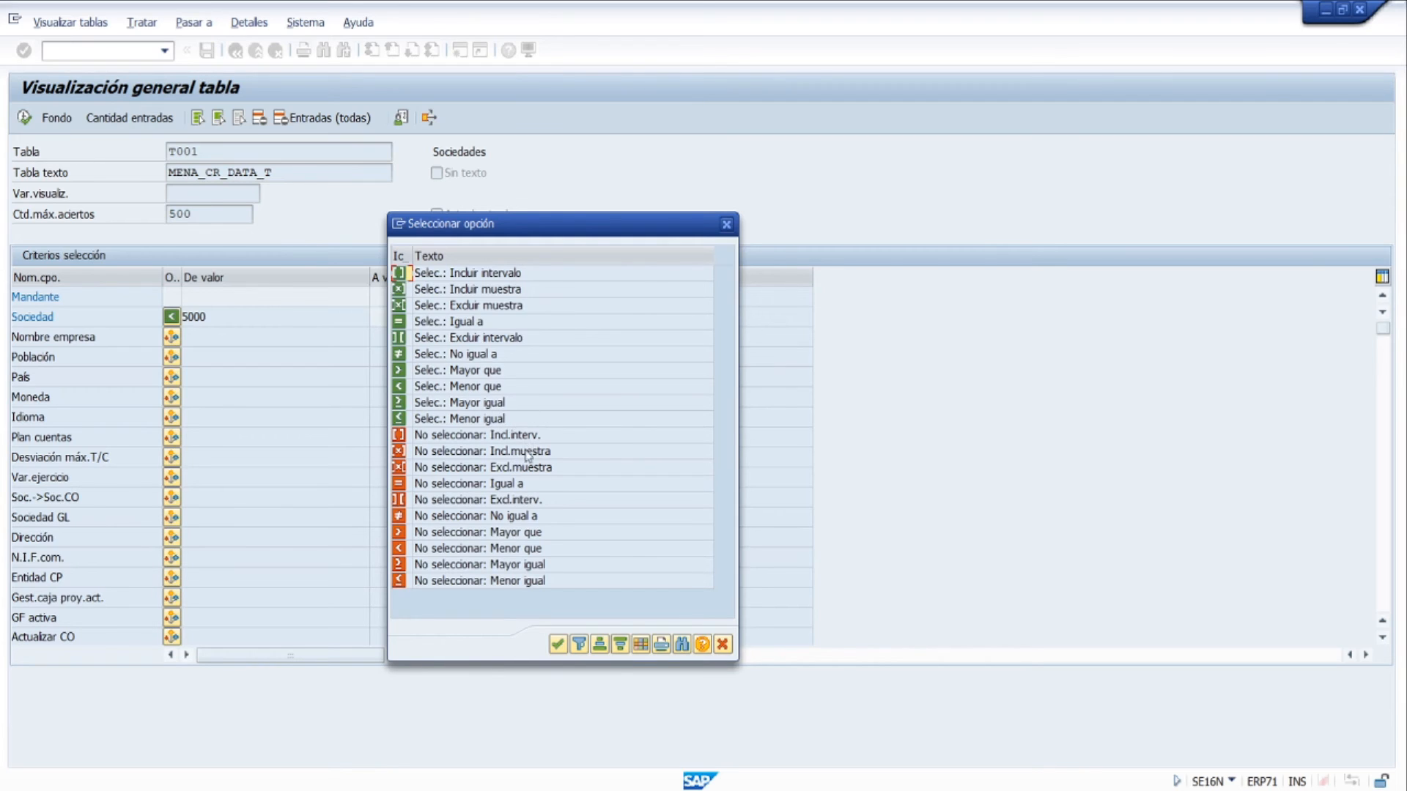
{"action": "left_click", "coordinate": [462, 488]}
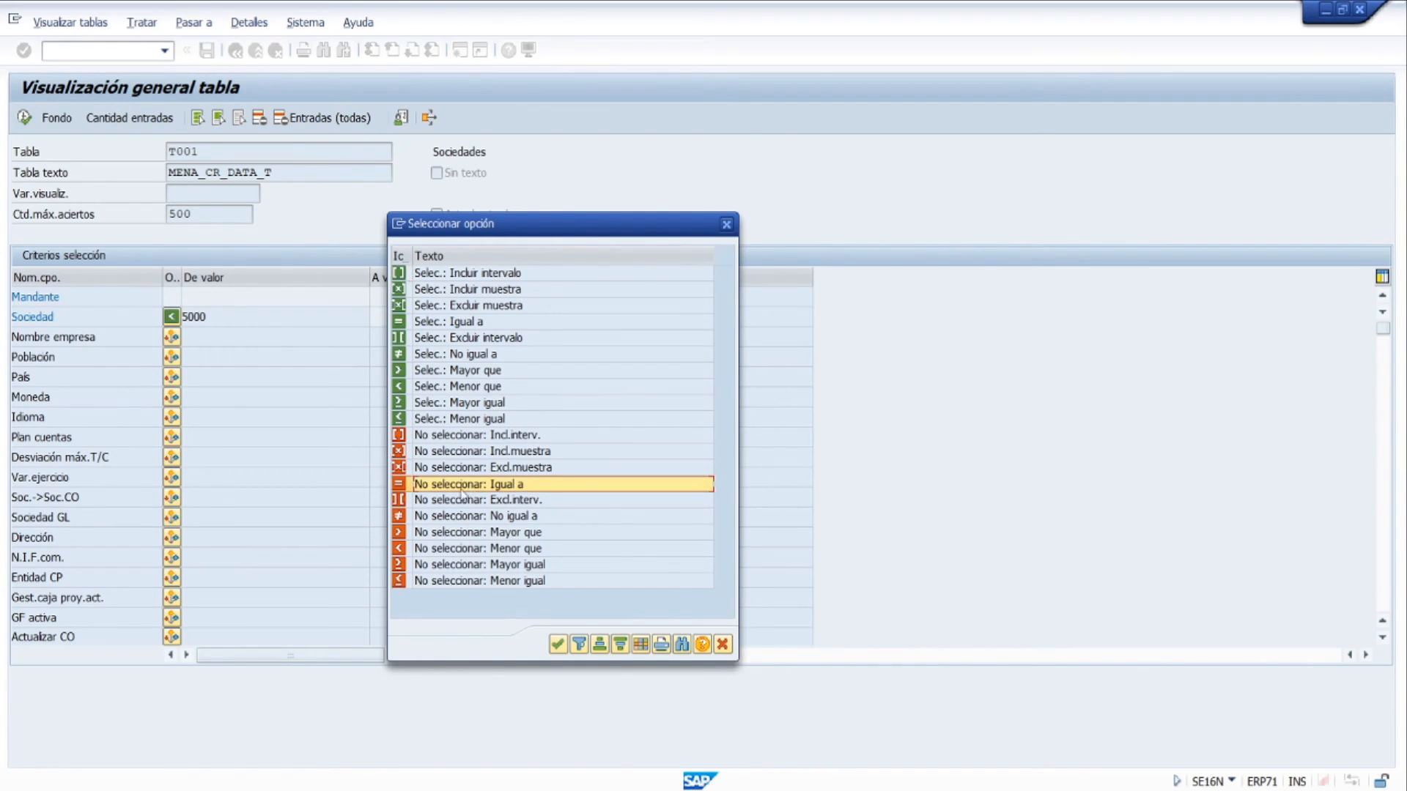
{"action": "double_click", "coordinate": [405, 490]}
{"action": "left_click_drag", "start_coordinate": [229, 314], "coordinate": [95, 313]}
{"action": "type", "text": "2300"}
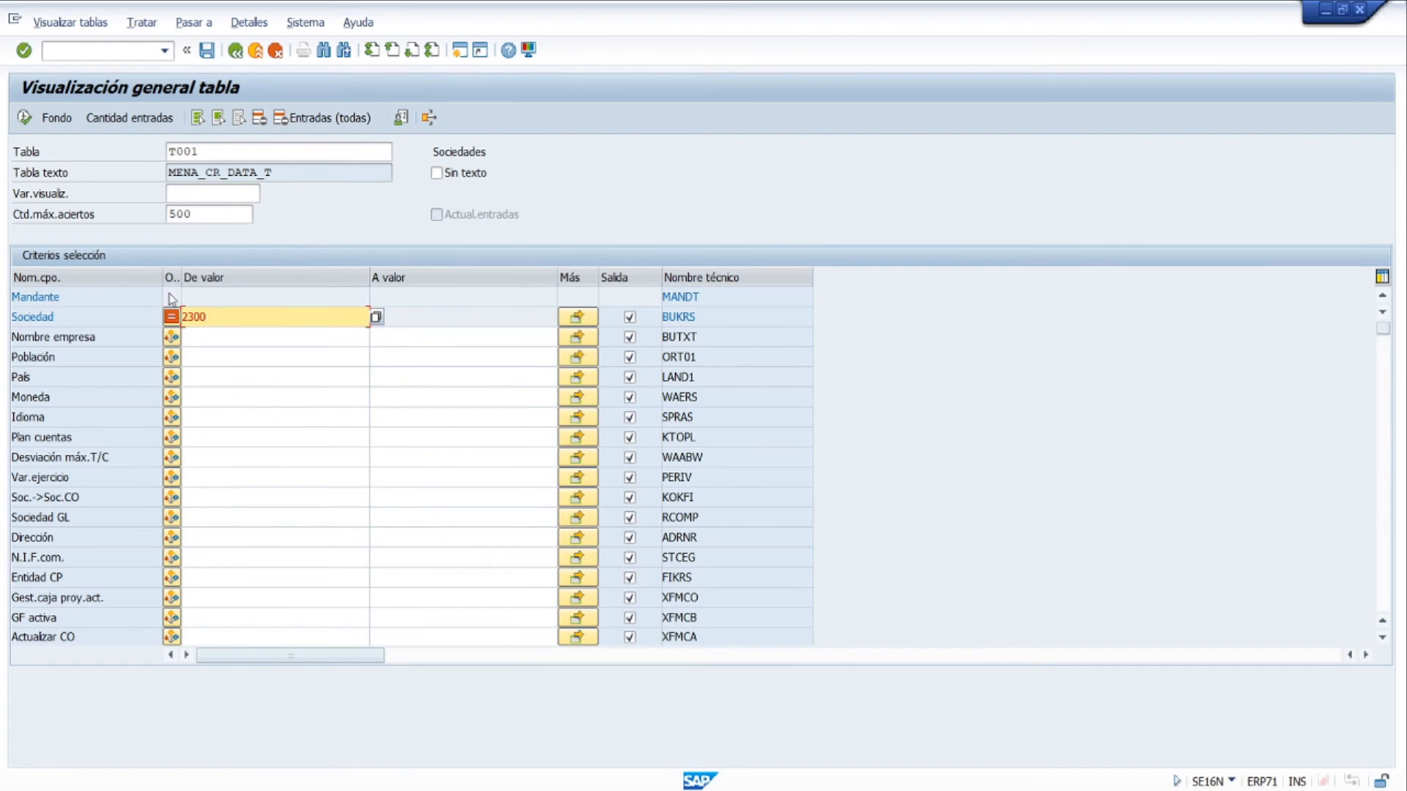
Display the matching entries and check the rows around 2224 and 2400 for the excluded company.
{"action": "left_click", "coordinate": [24, 118]}
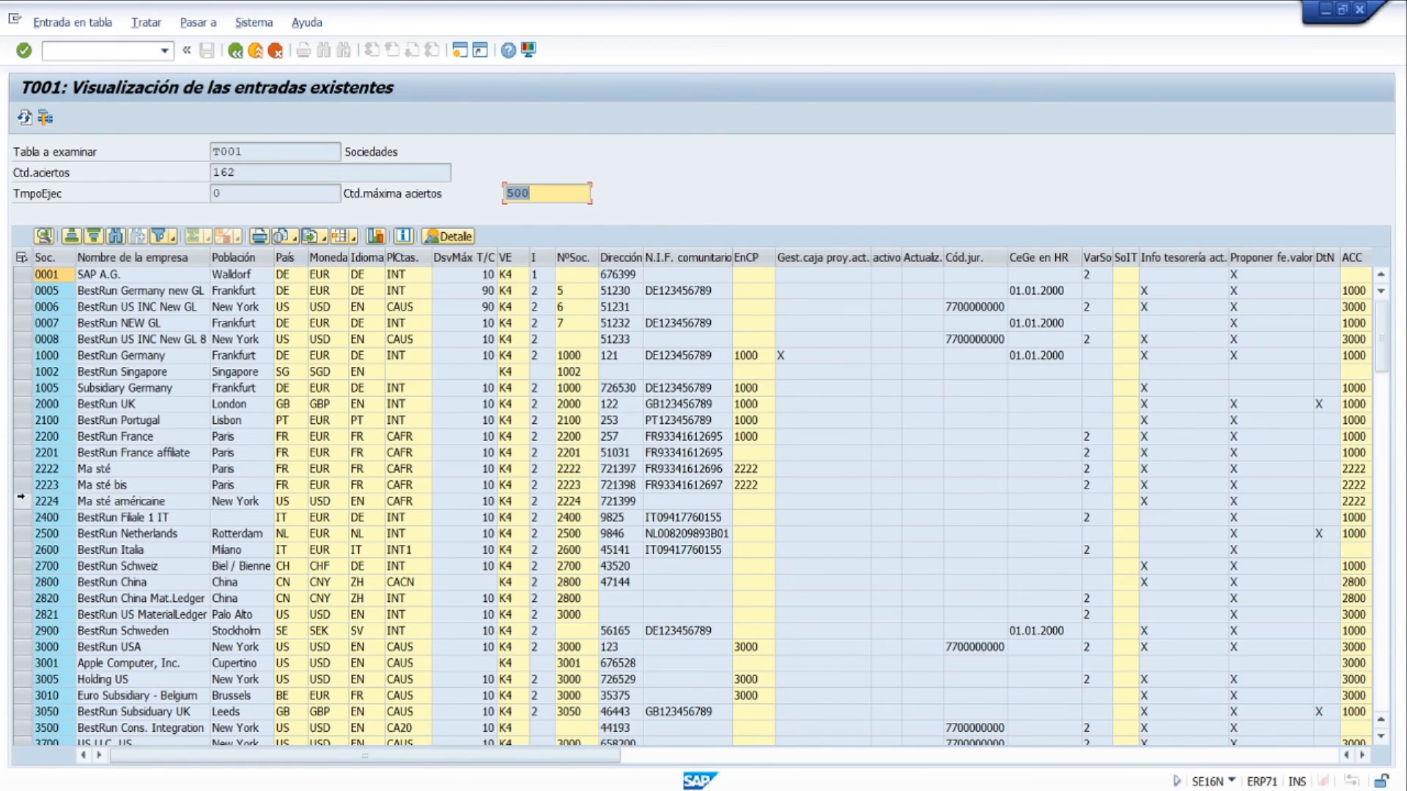
{"action": "left_click", "coordinate": [22, 502]}
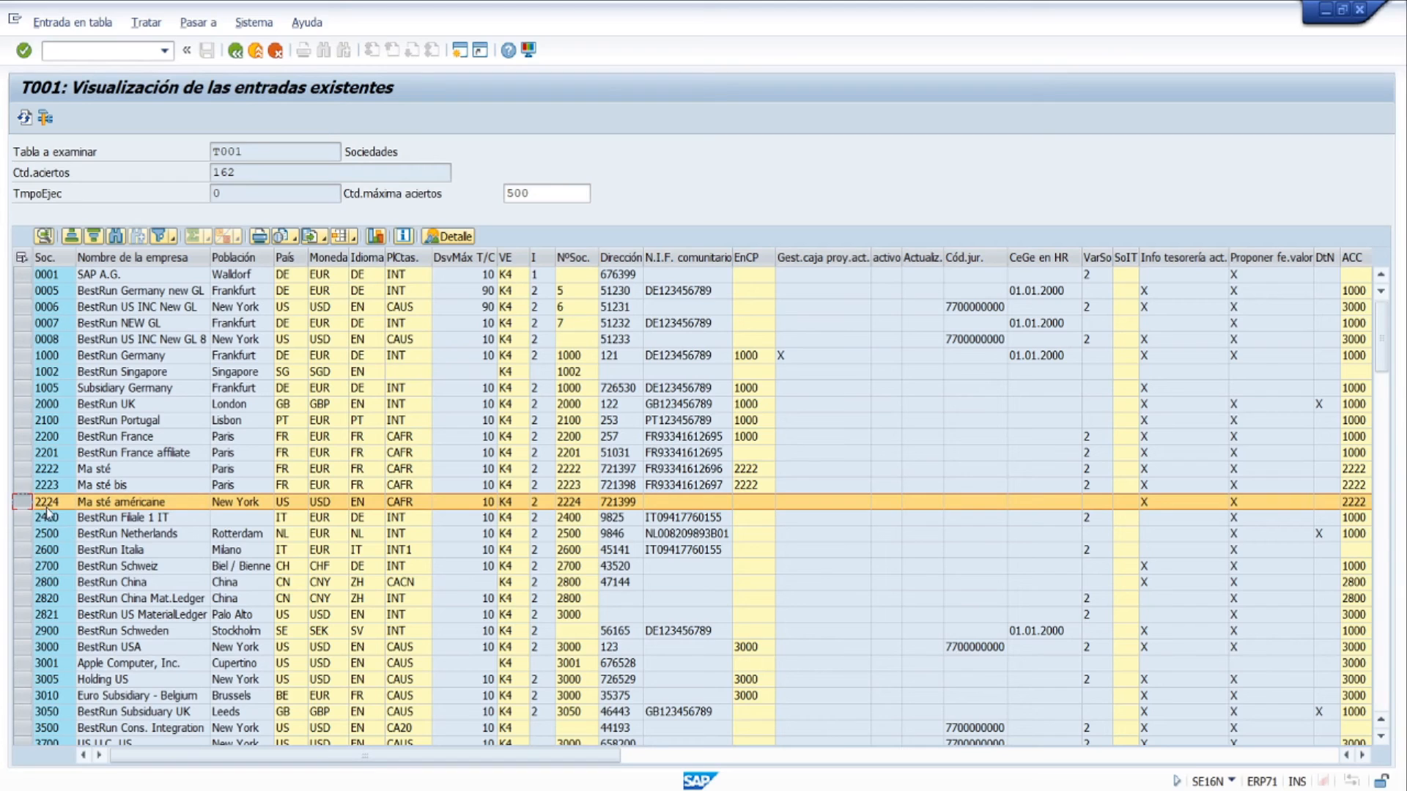
{"action": "left_click", "coordinate": [22, 519]}
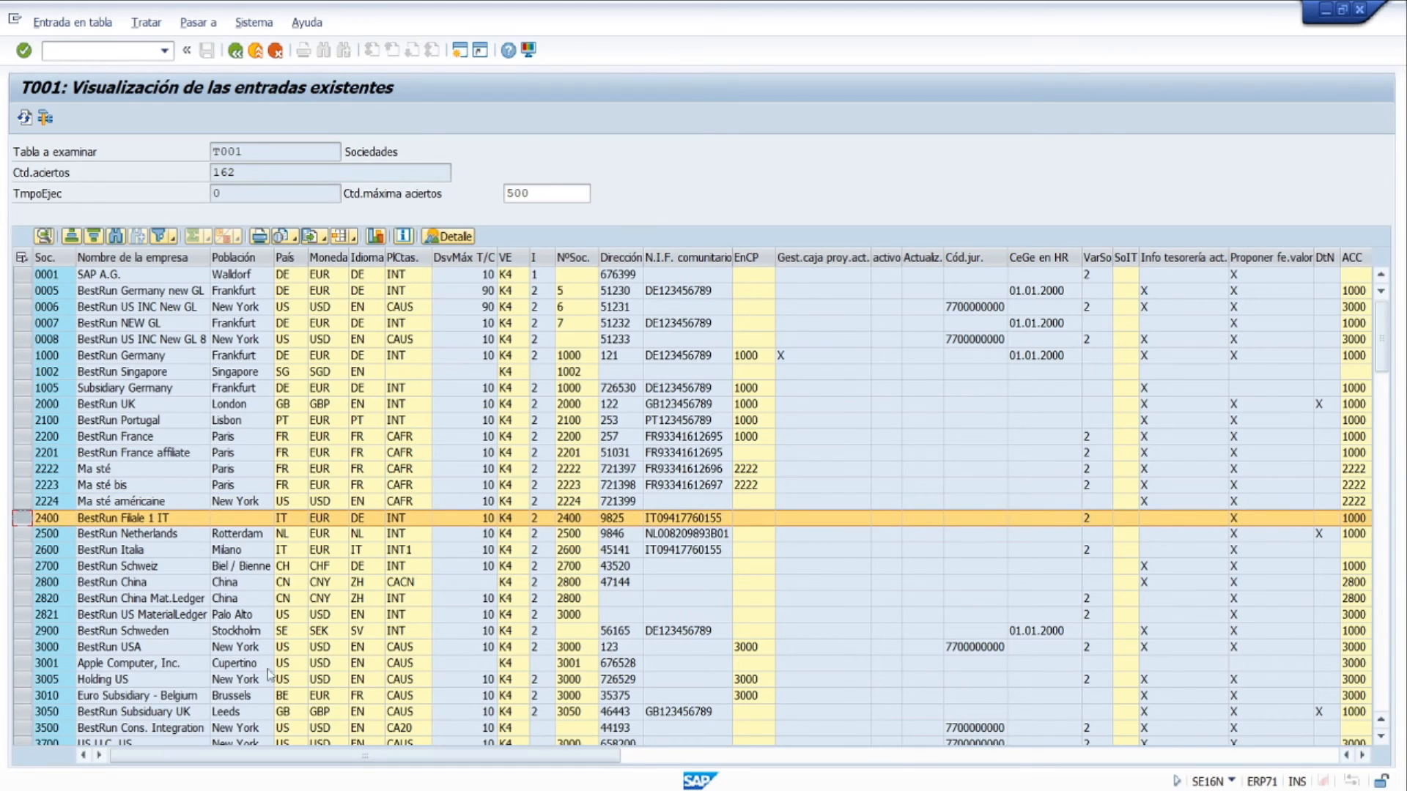
Return to the selection criteria and look over the selection options available for Sociedad.
{"action": "left_click", "coordinate": [234, 50]}
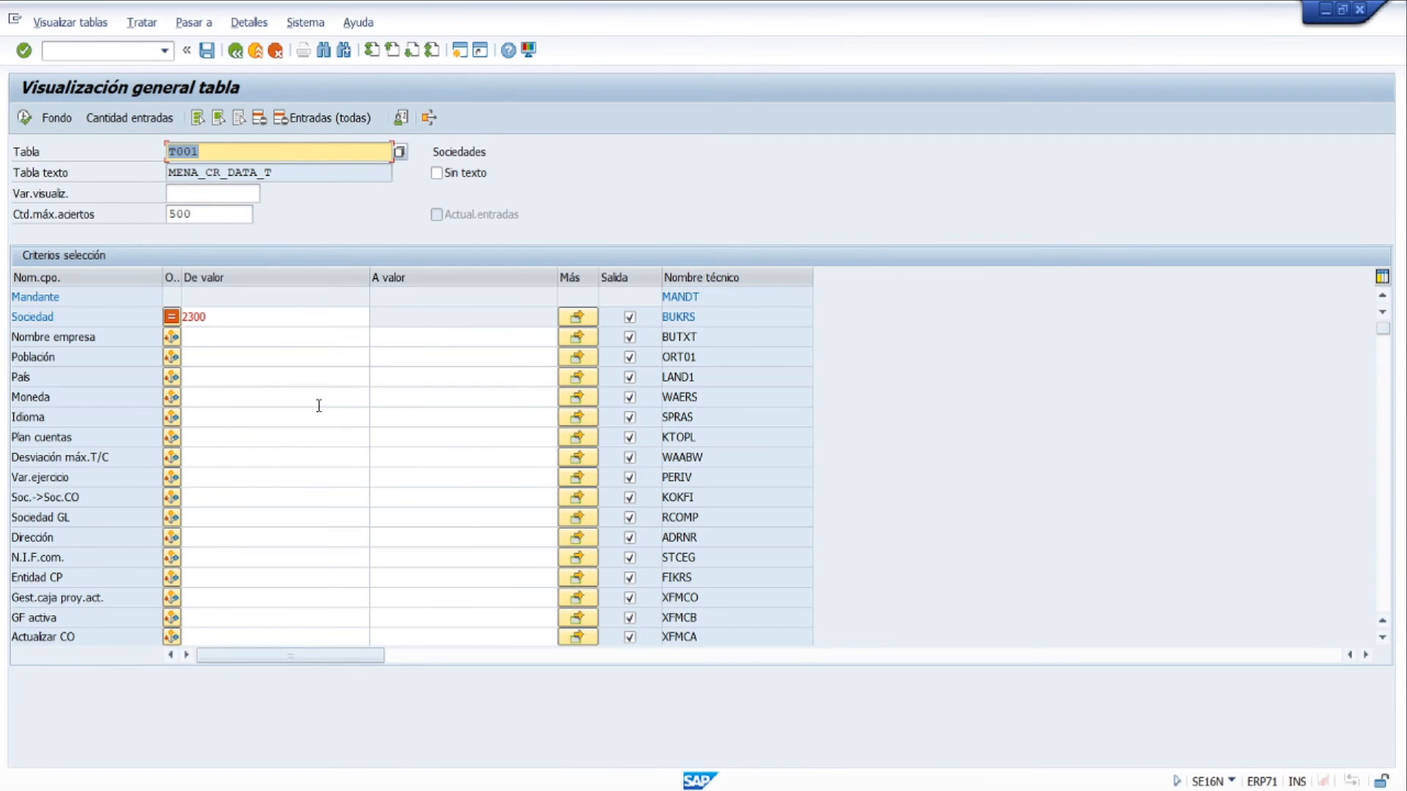
{"action": "left_click", "coordinate": [170, 316]}
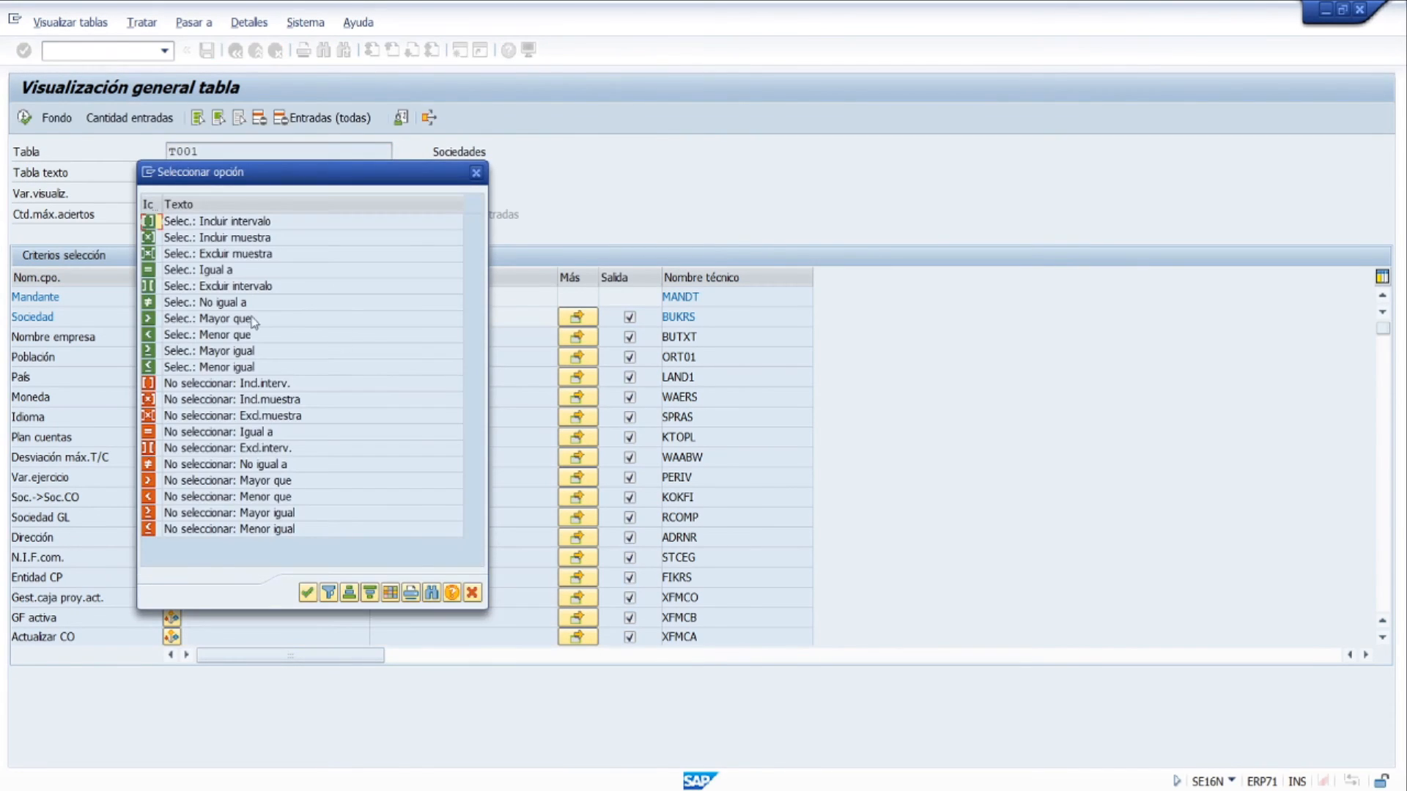
{"action": "left_click", "coordinate": [476, 172]}
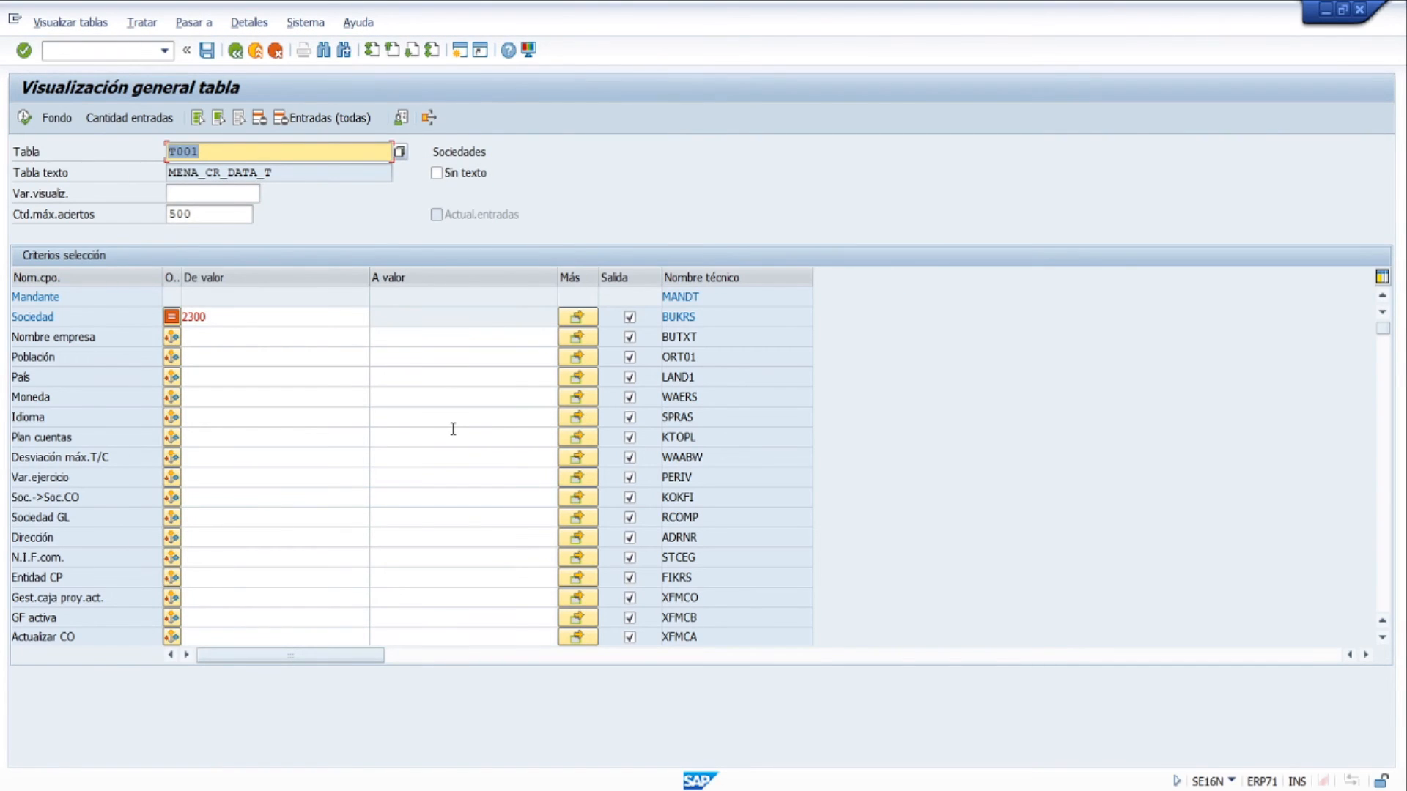
Restrict the output to the Sociedad and Nombre empresa fields and display the T001 entries.
{"action": "key", "text": "shift+F8"}
{"action": "left_click", "coordinate": [630, 318]}
{"action": "left_click", "coordinate": [630, 338]}
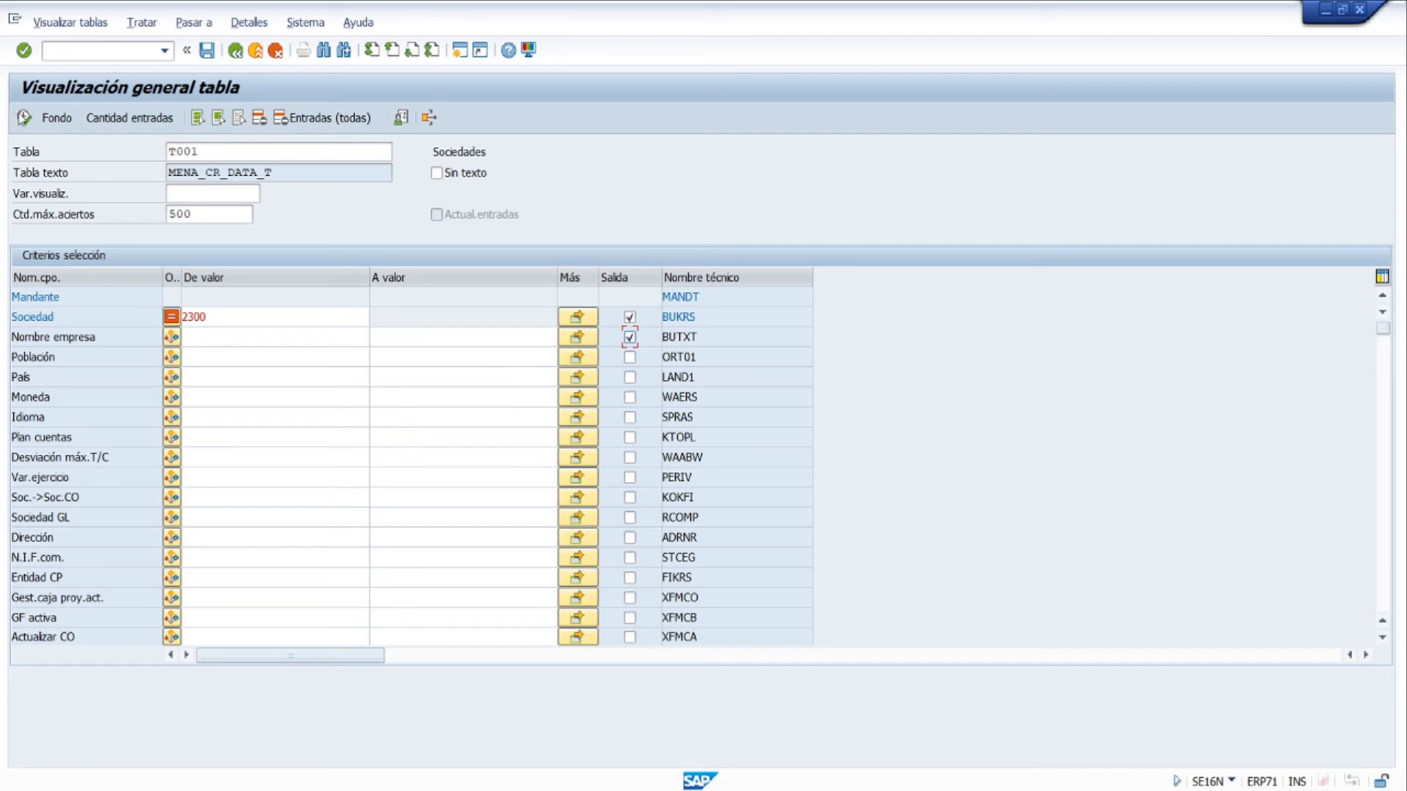
{"action": "left_click", "coordinate": [32, 117]}
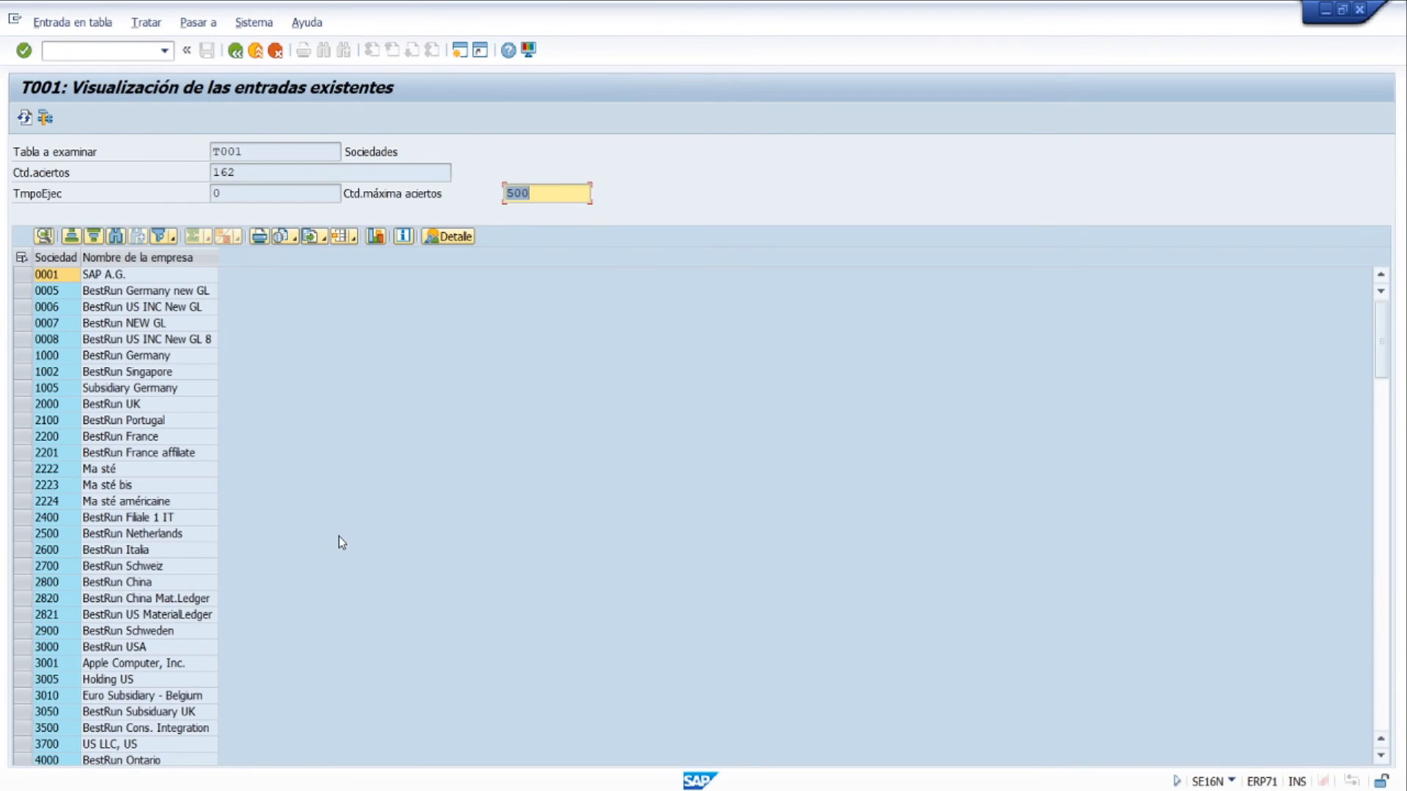
Return to the T001 selection criteria and review the Sociedad exclusion value and its available selection options.
{"action": "left_click", "coordinate": [235, 50]}
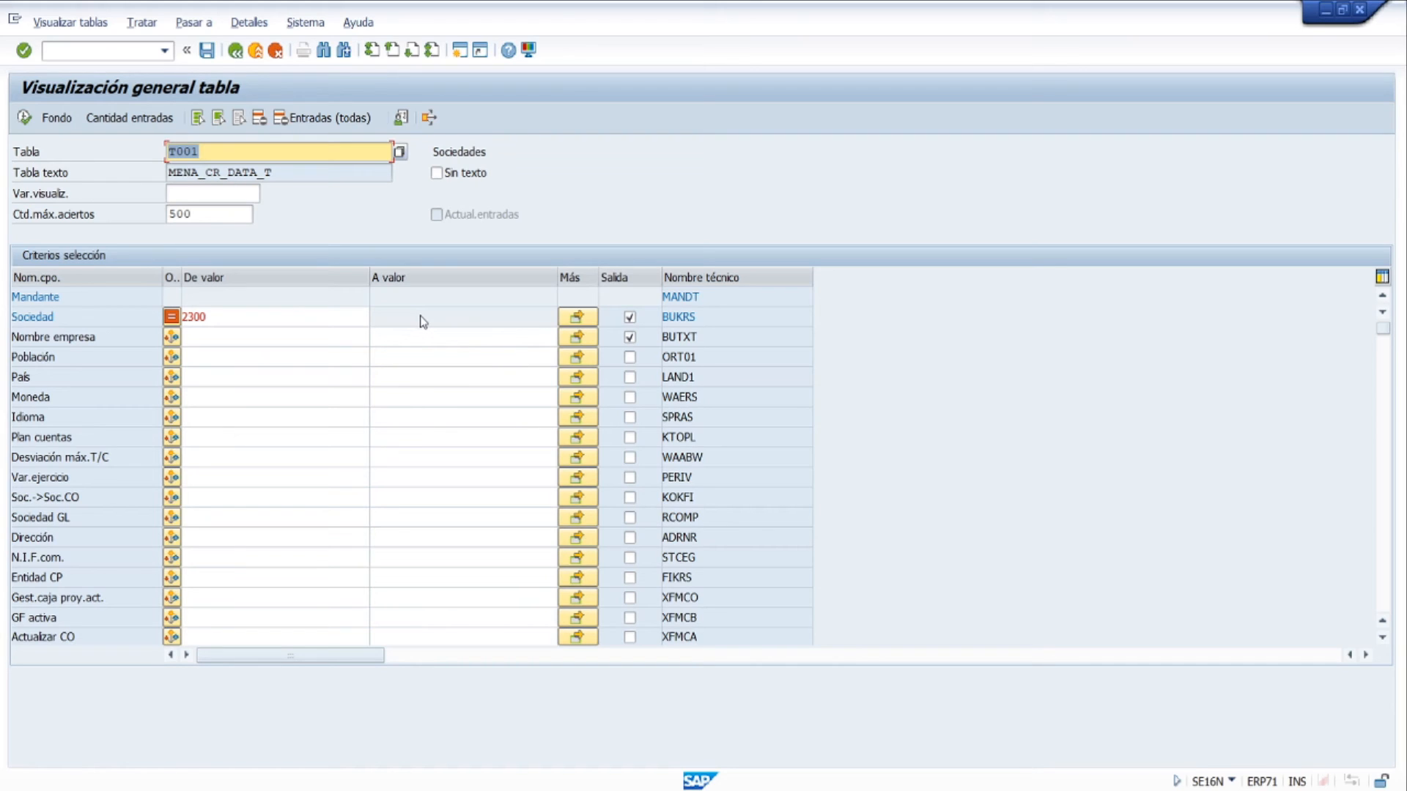
{"action": "left_click_drag", "start_coordinate": [214, 316], "coordinate": [195, 315]}
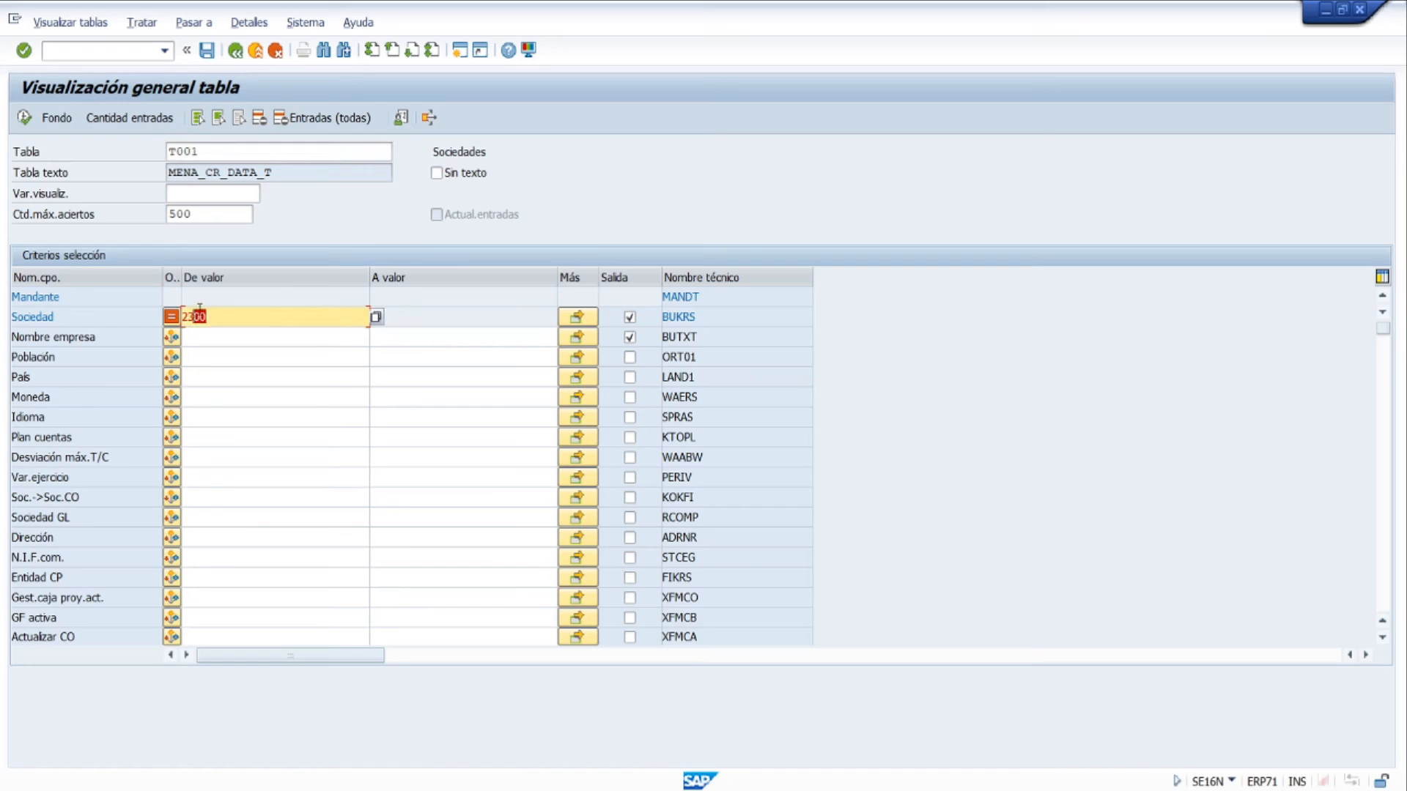
{"action": "left_click", "coordinate": [171, 316]}
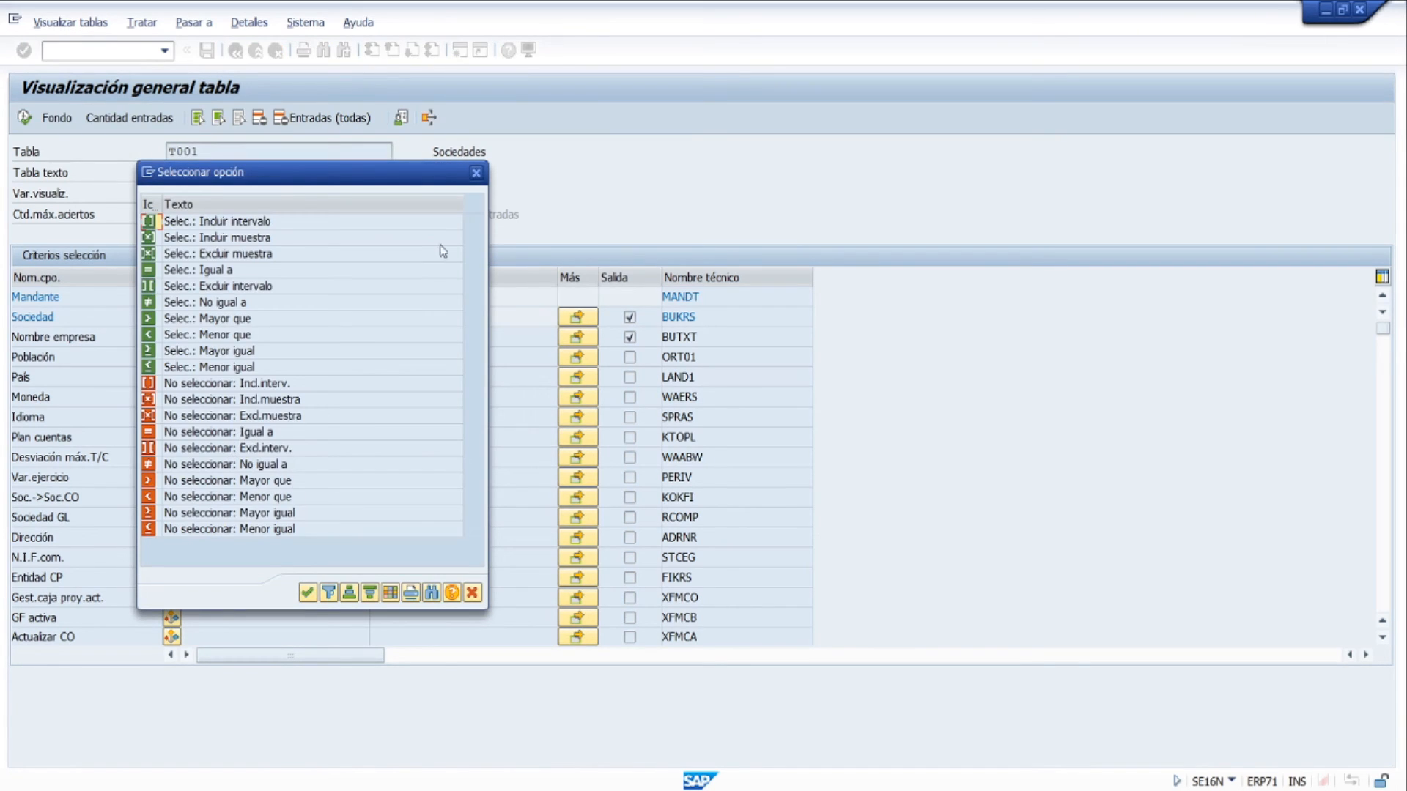
{"action": "left_click", "coordinate": [476, 173]}
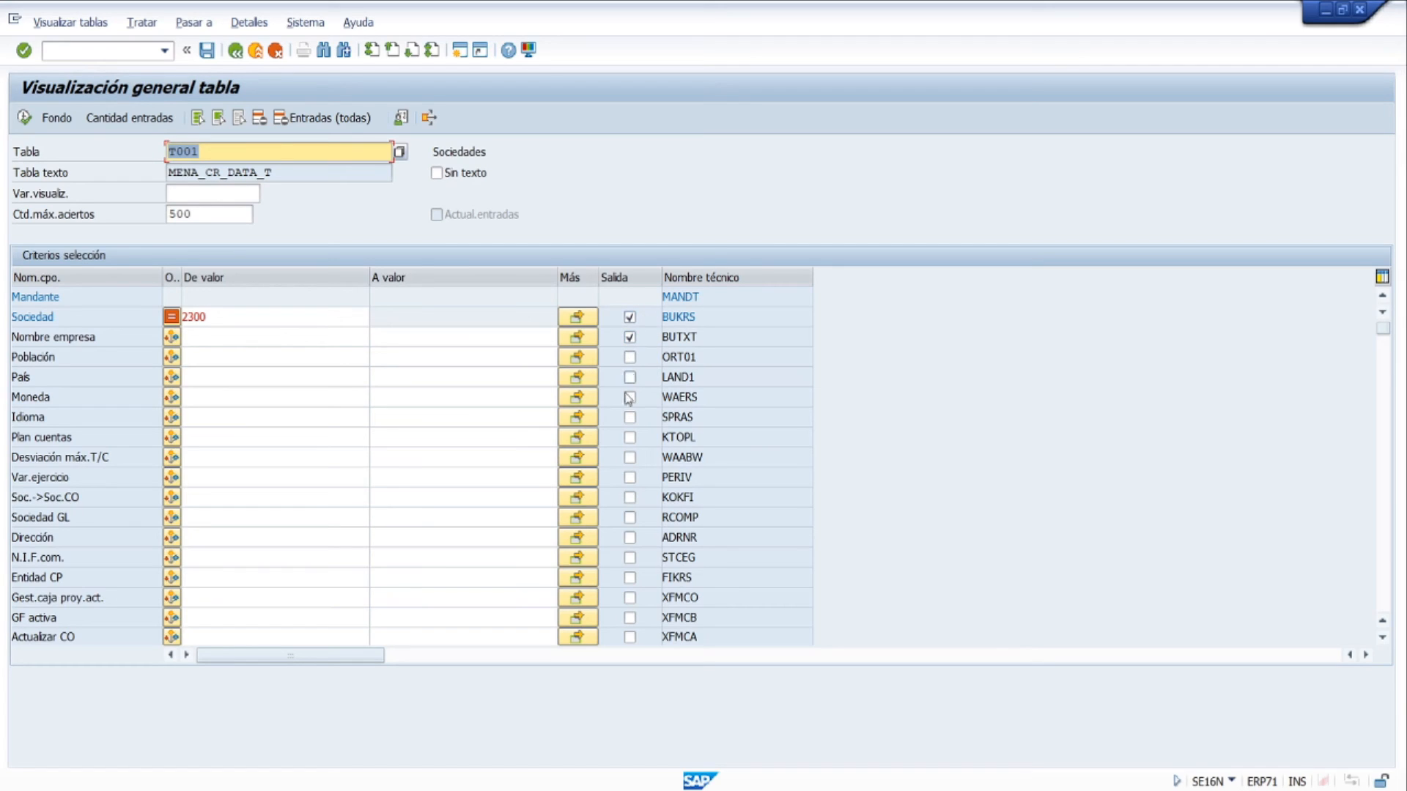
{"action": "left_click", "coordinate": [229, 315]}
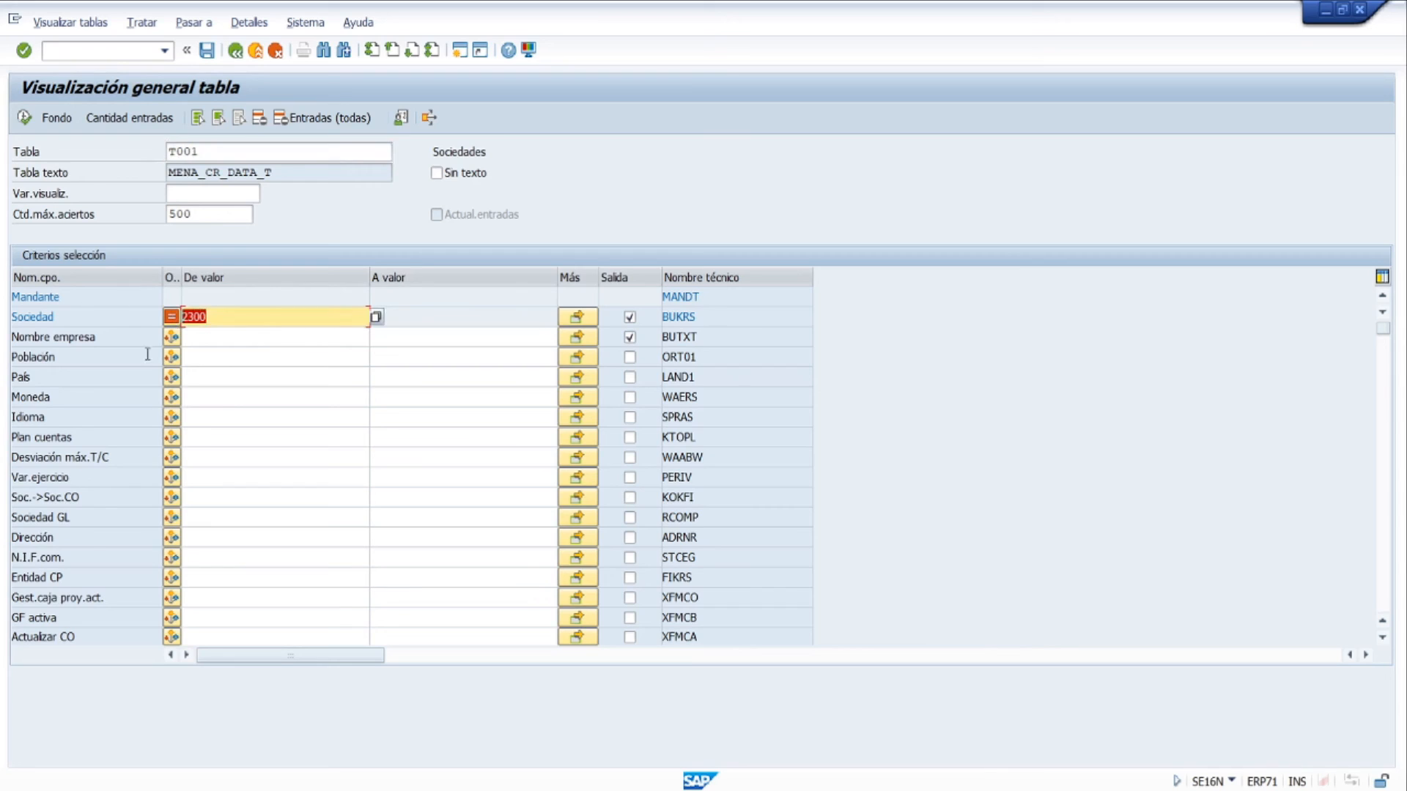
{"action": "left_click", "coordinate": [233, 320]}
Save the T001 selection criteria as variant test-1, with the user field cleared and the user-specific option off.
{"action": "left_click", "coordinate": [207, 55]}
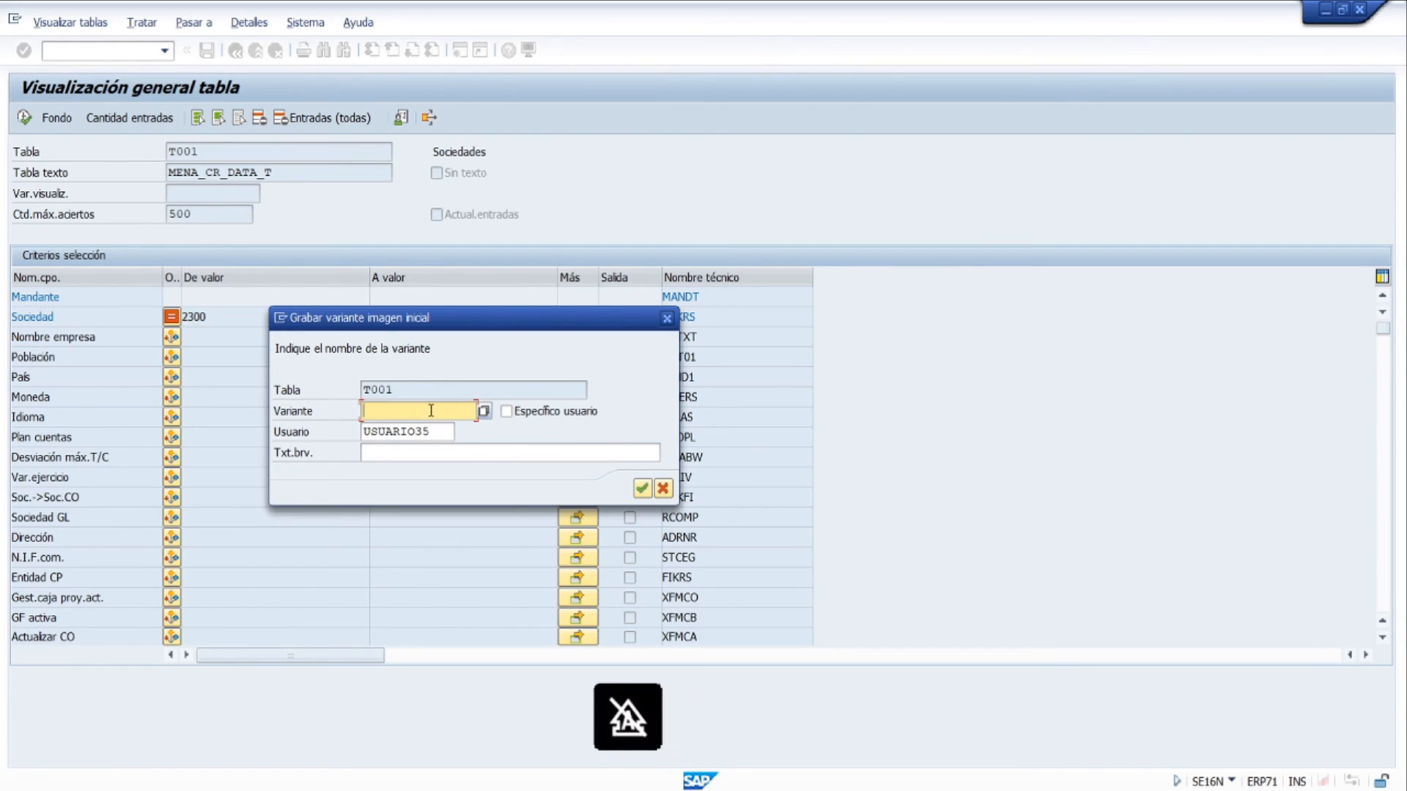
{"action": "type", "text": "test-1"}
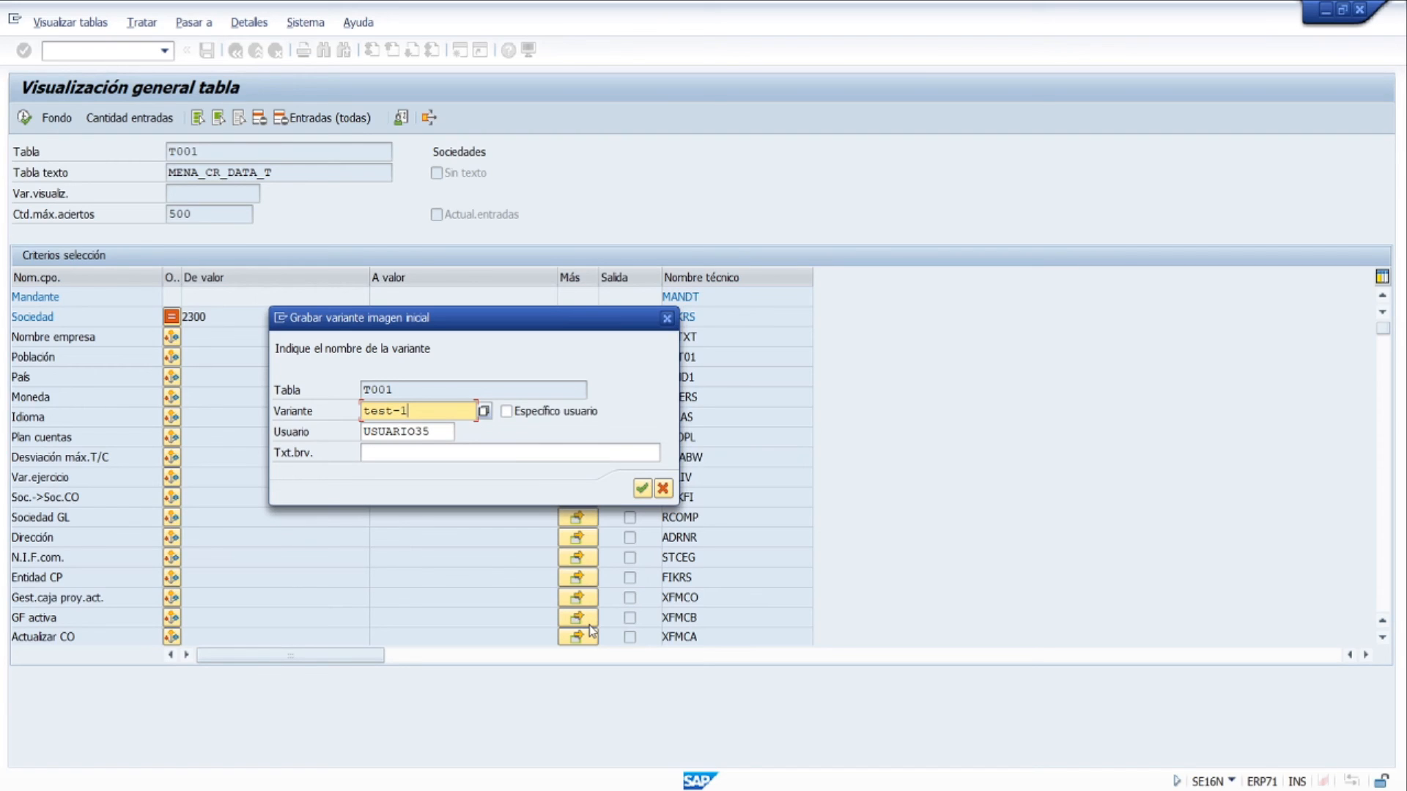
{"action": "key", "text": "Tab"}
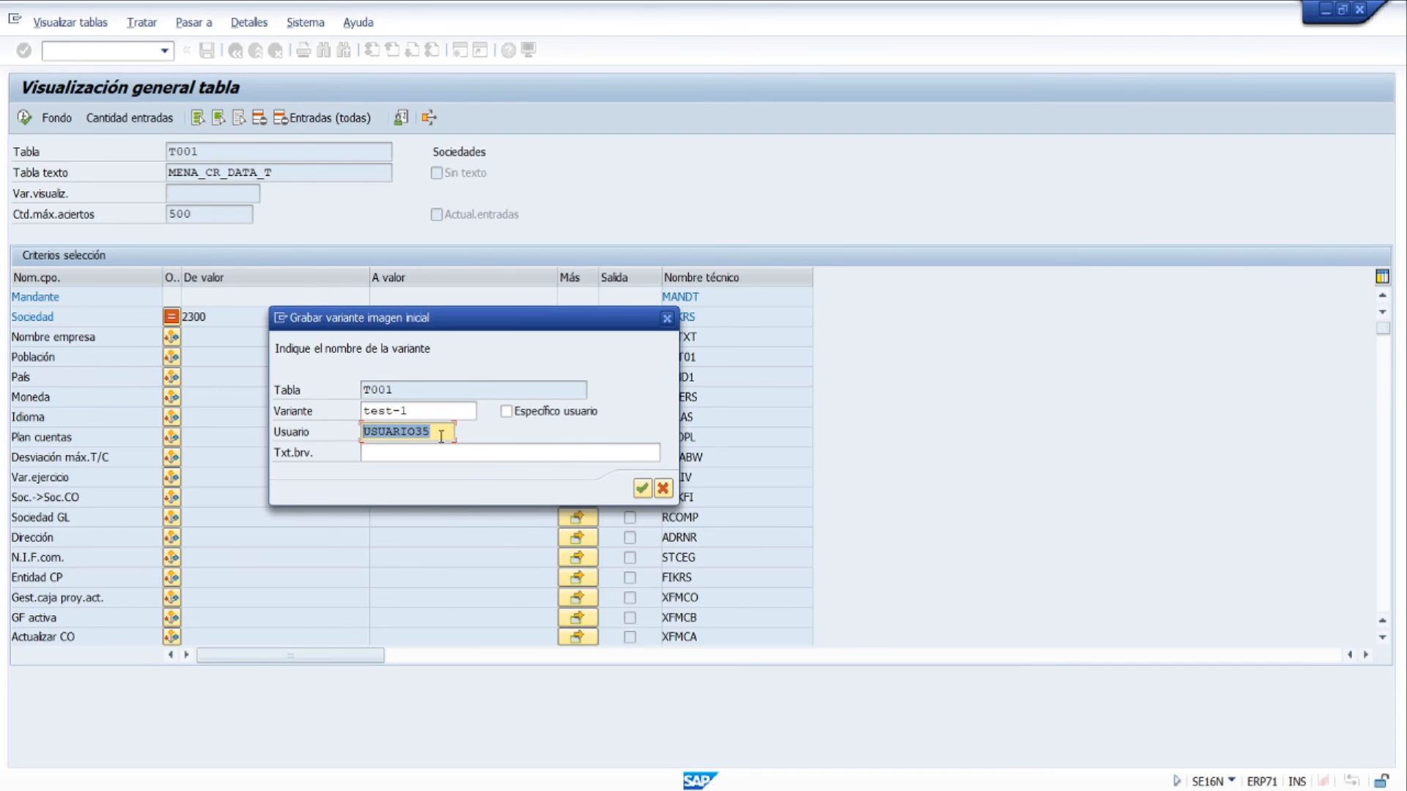
{"action": "key", "text": "Delete"}
{"action": "left_click", "coordinate": [563, 412]}
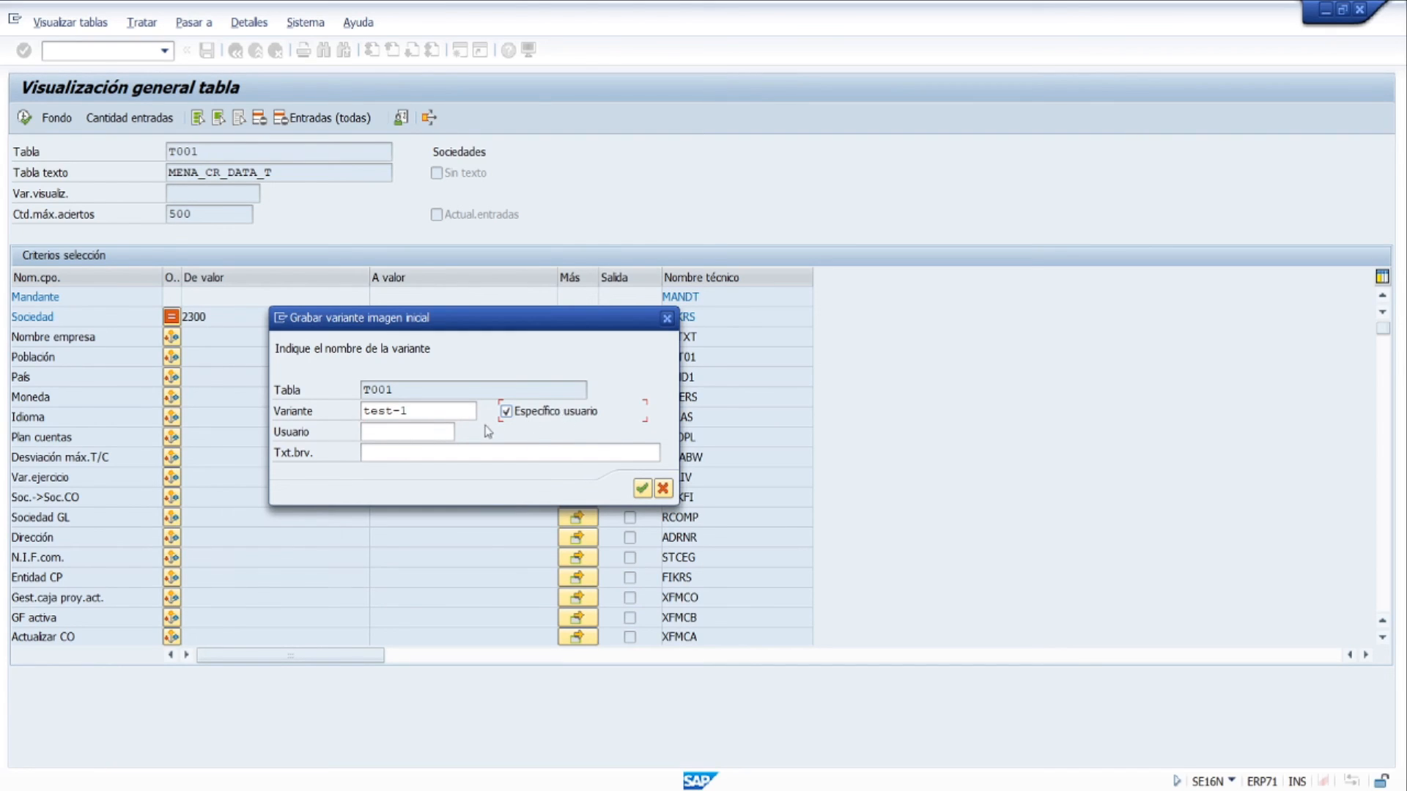
{"action": "left_click", "coordinate": [541, 416]}
{"action": "left_click", "coordinate": [642, 488]}
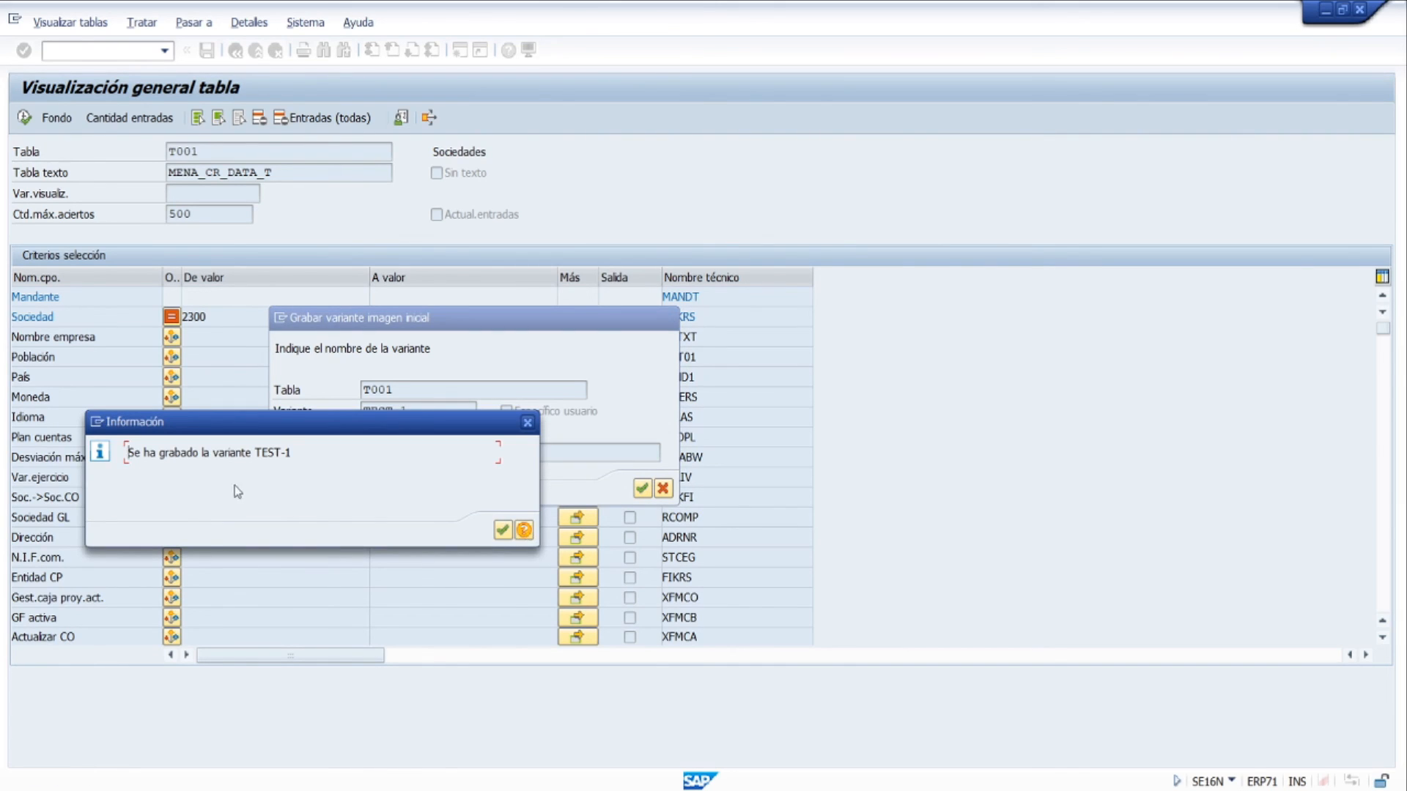
{"action": "left_click_drag", "start_coordinate": [292, 453], "coordinate": [134, 450]}
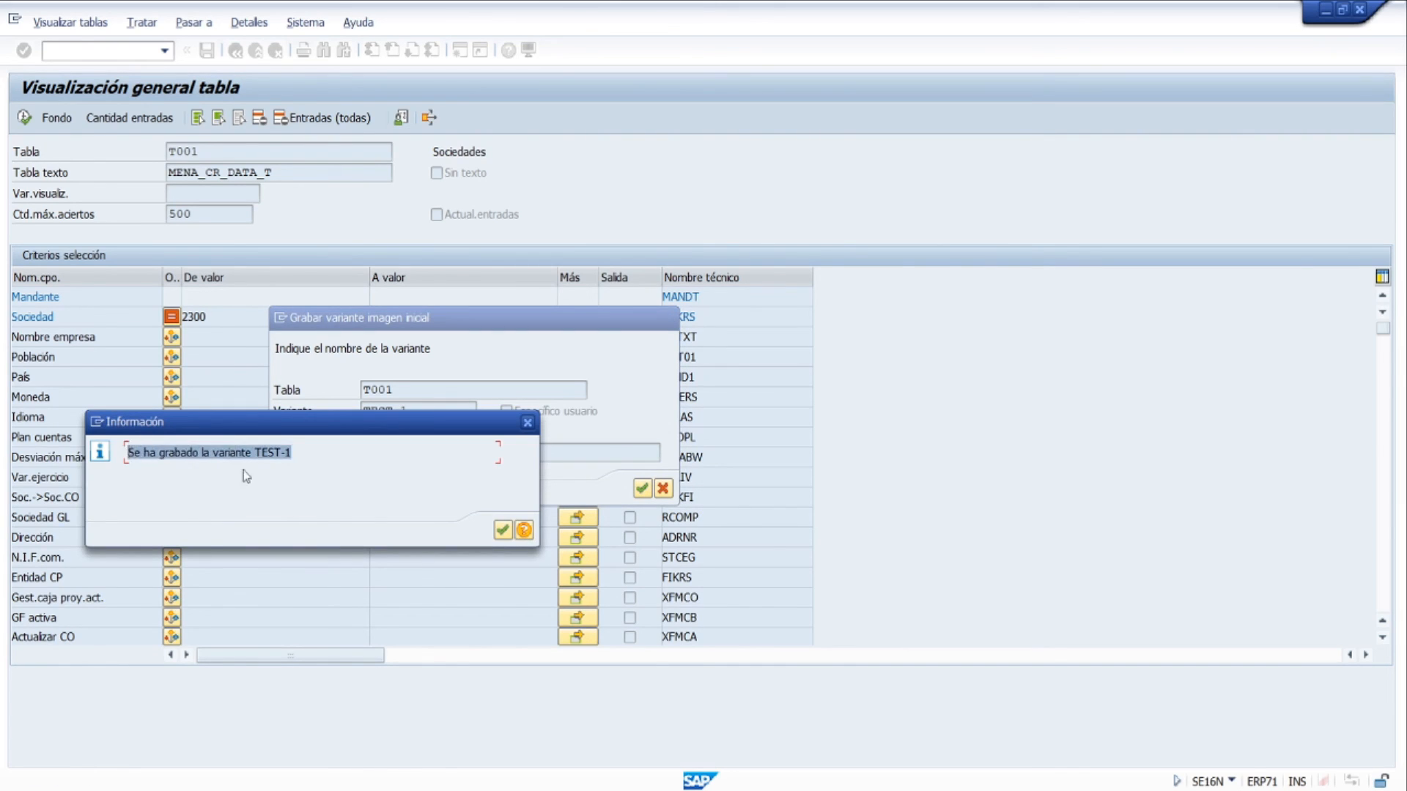
{"action": "left_click", "coordinate": [503, 529]}
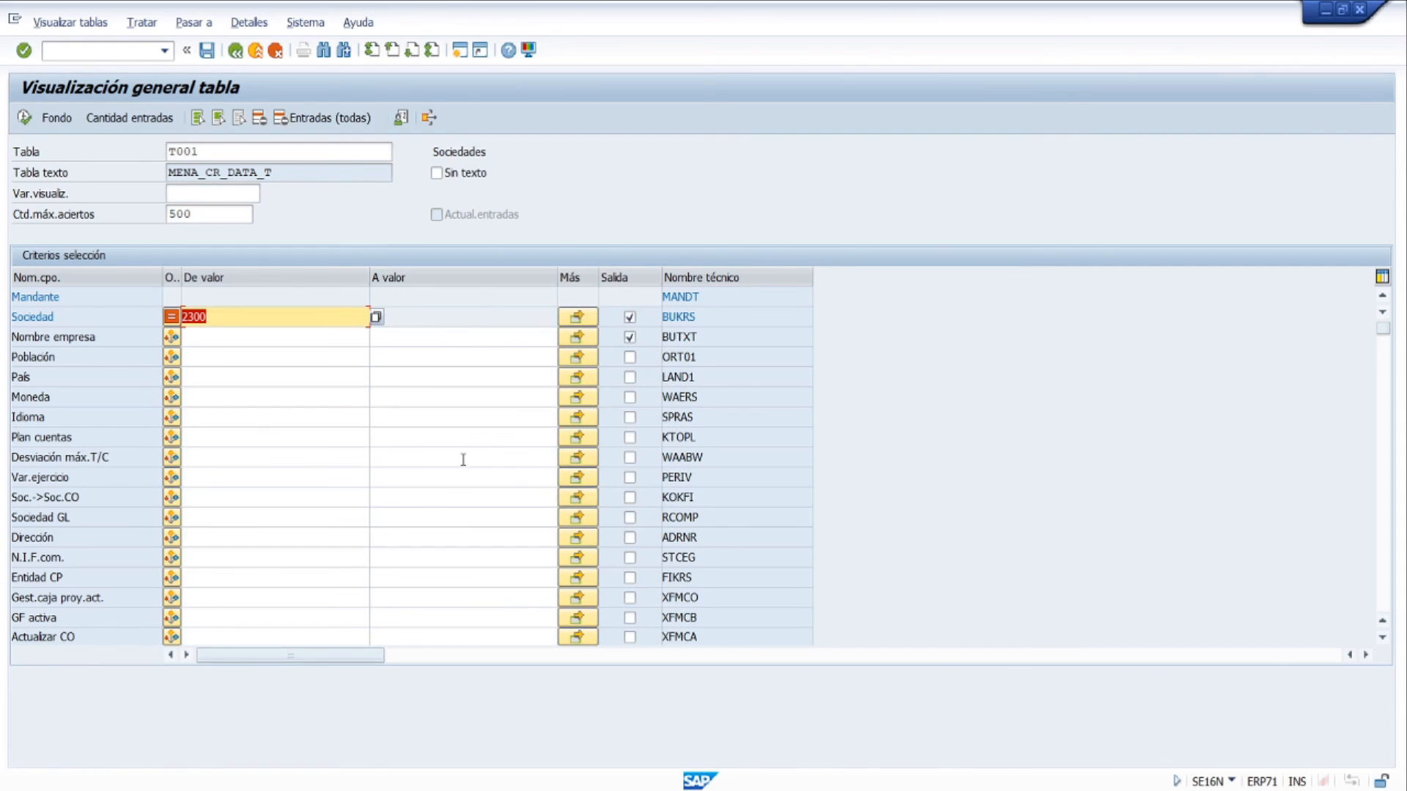
Leave the table display and restart transaction SE16N from SAP Easy Access.
{"action": "left_click", "coordinate": [234, 52]}
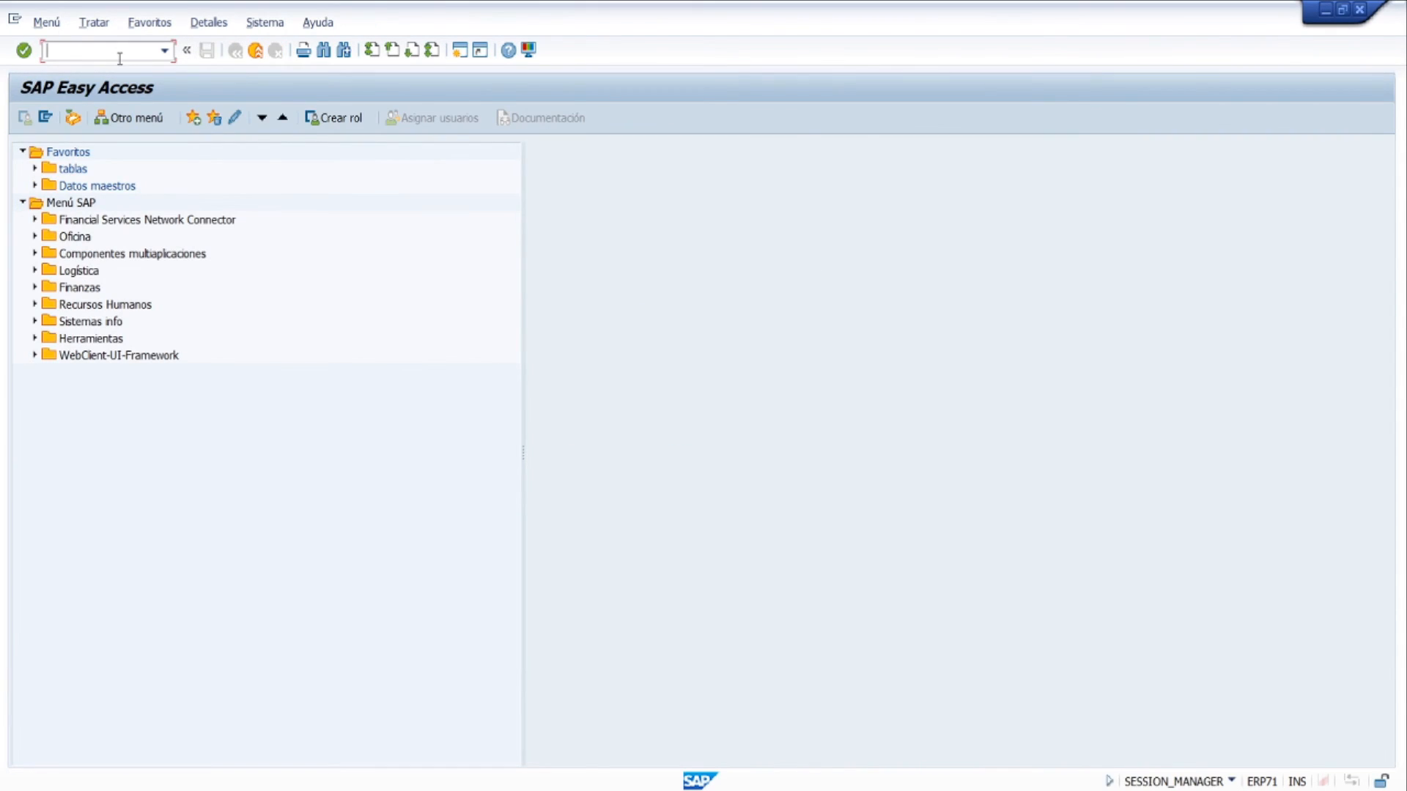
{"action": "type", "text": "se16n"}
{"action": "key", "text": "Return"}
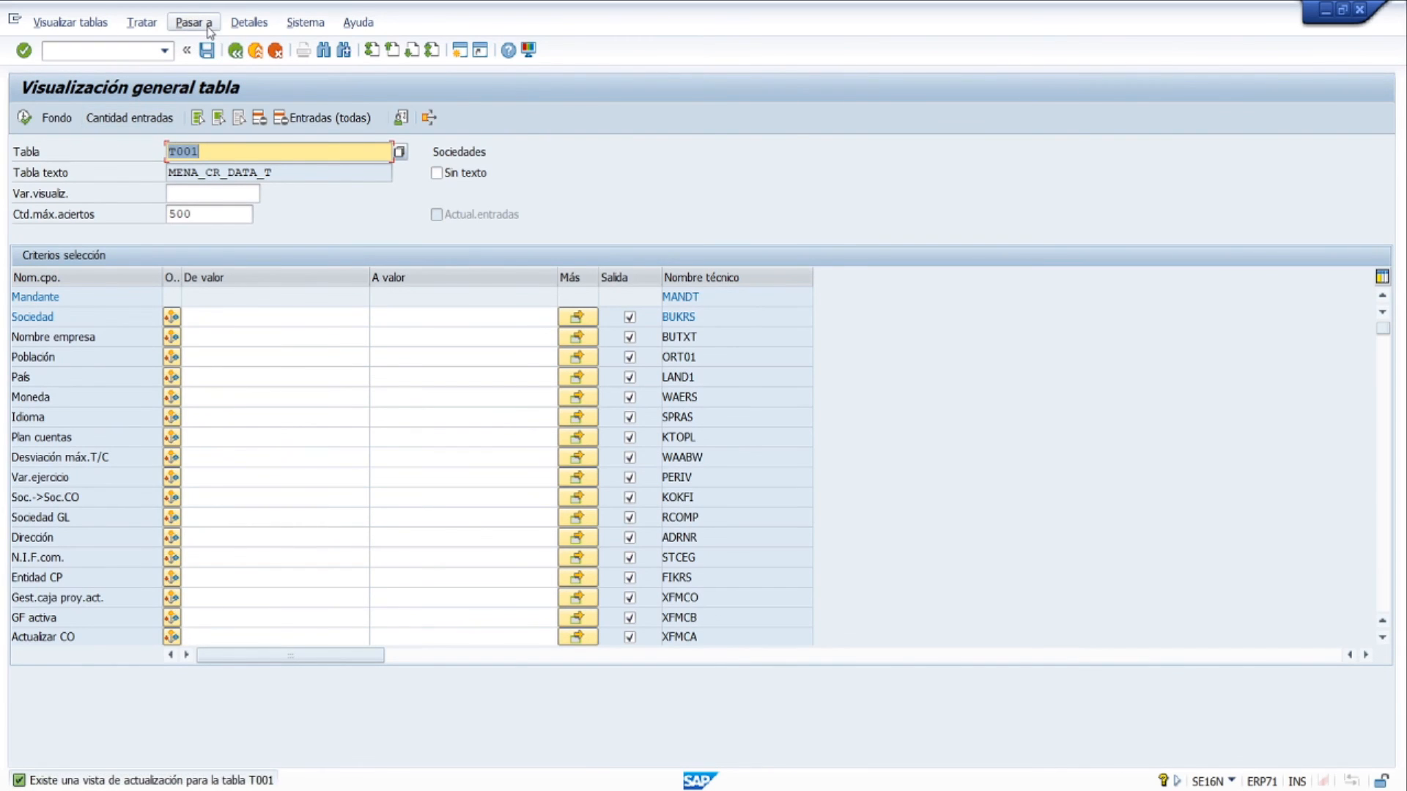
Load the saved variant TEST-1 into the T001 selection criteria, picking it from the list of existing variants.
{"action": "left_click", "coordinate": [210, 31]}
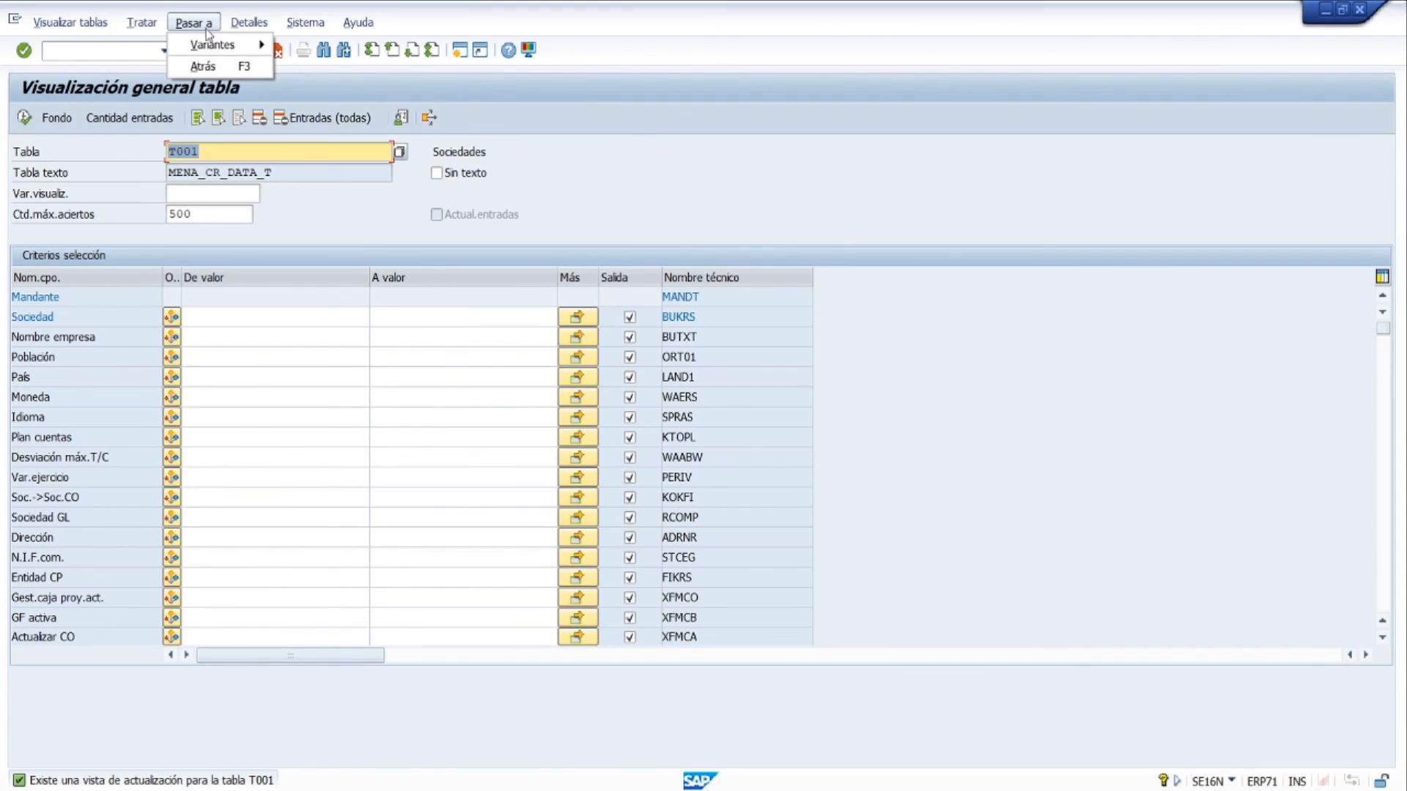
{"action": "mouse_move", "coordinate": [210, 52]}
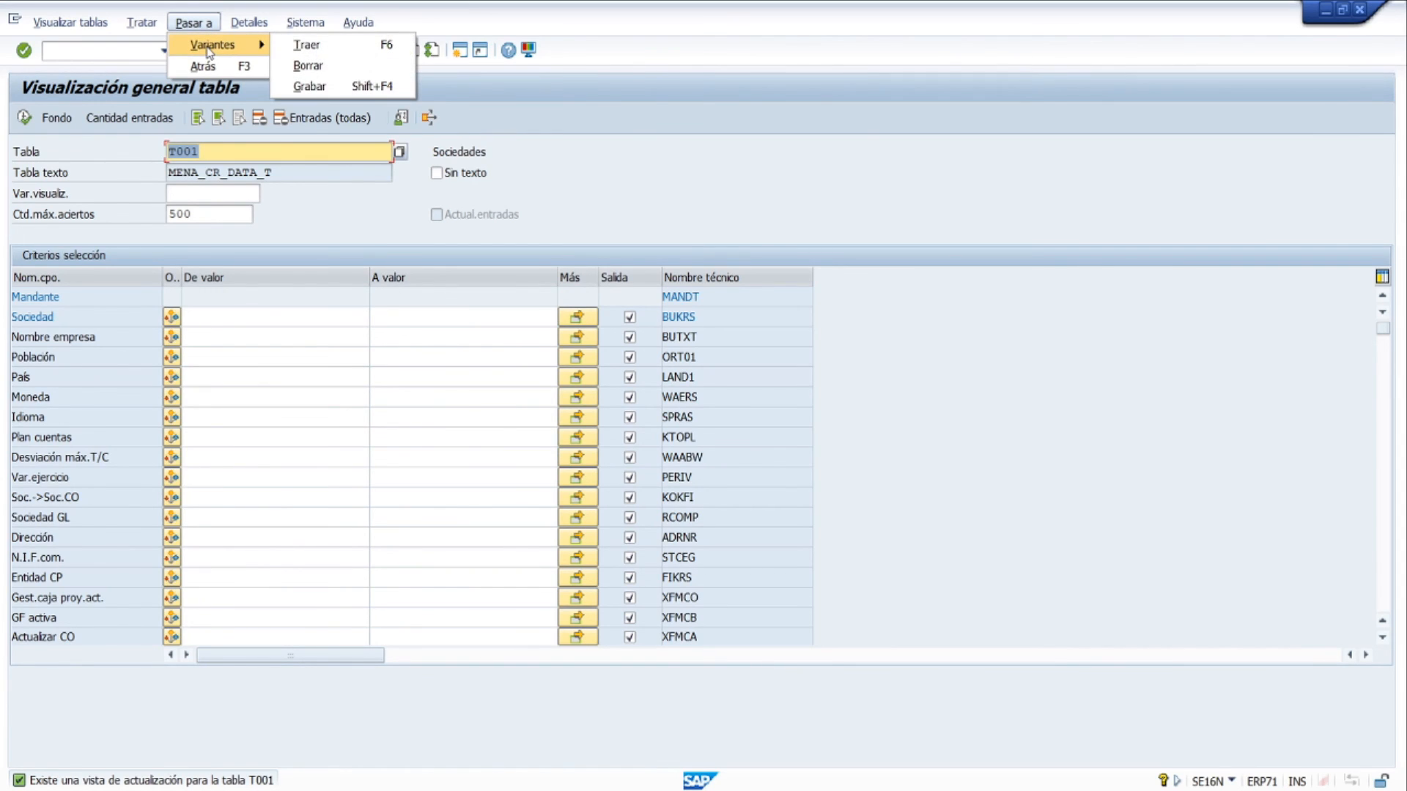
{"action": "left_click", "coordinate": [324, 46]}
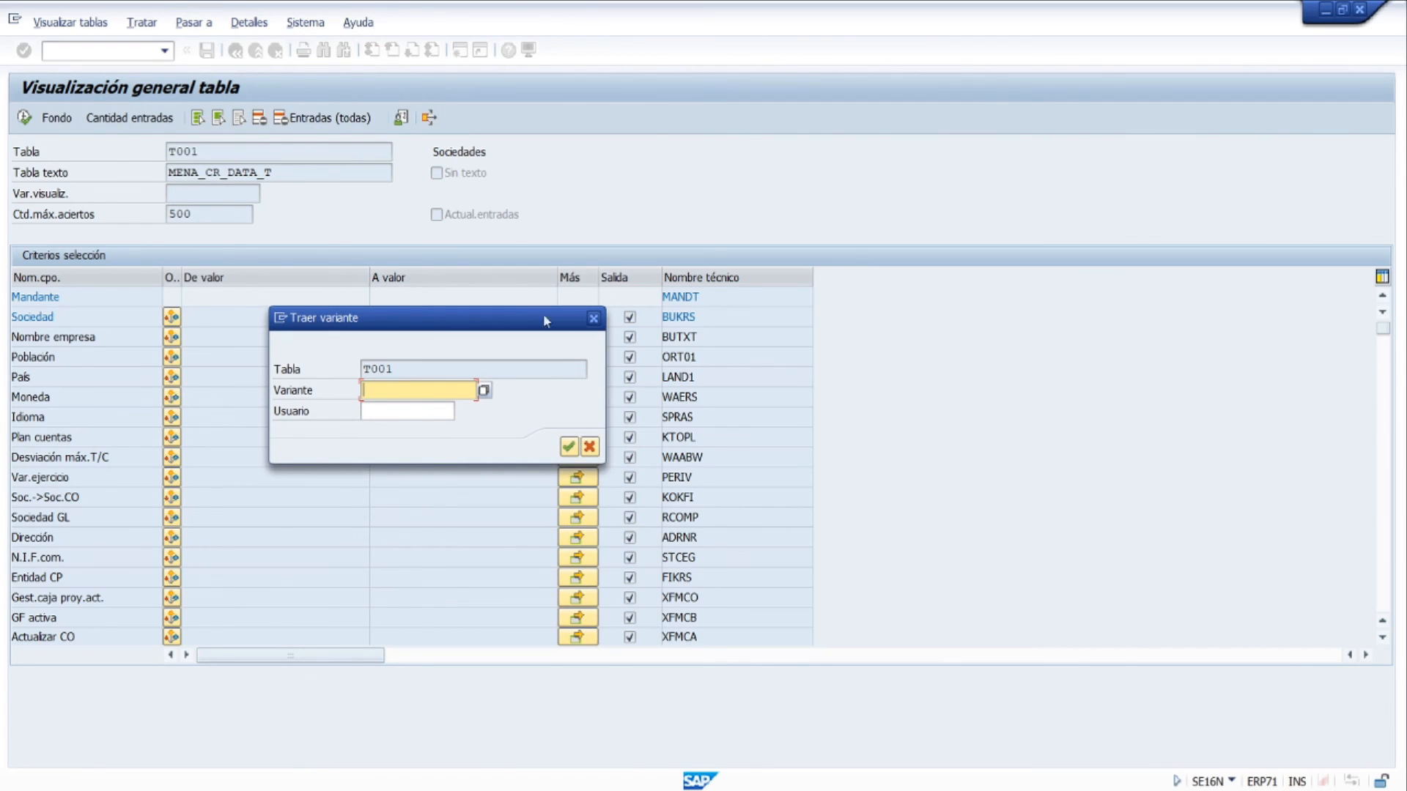
{"action": "left_click_drag", "start_coordinate": [411, 317], "coordinate": [484, 303]}
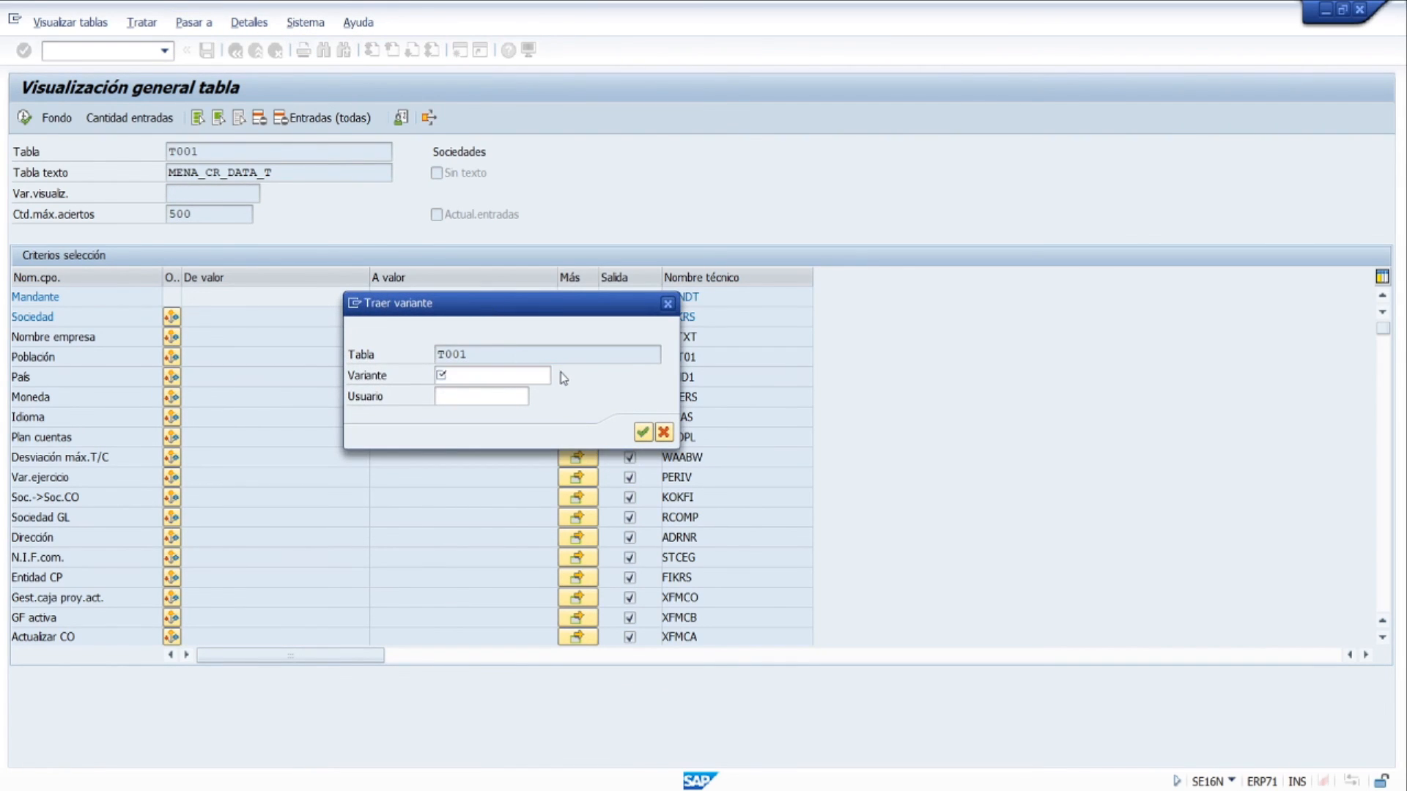
{"action": "key", "text": "F4"}
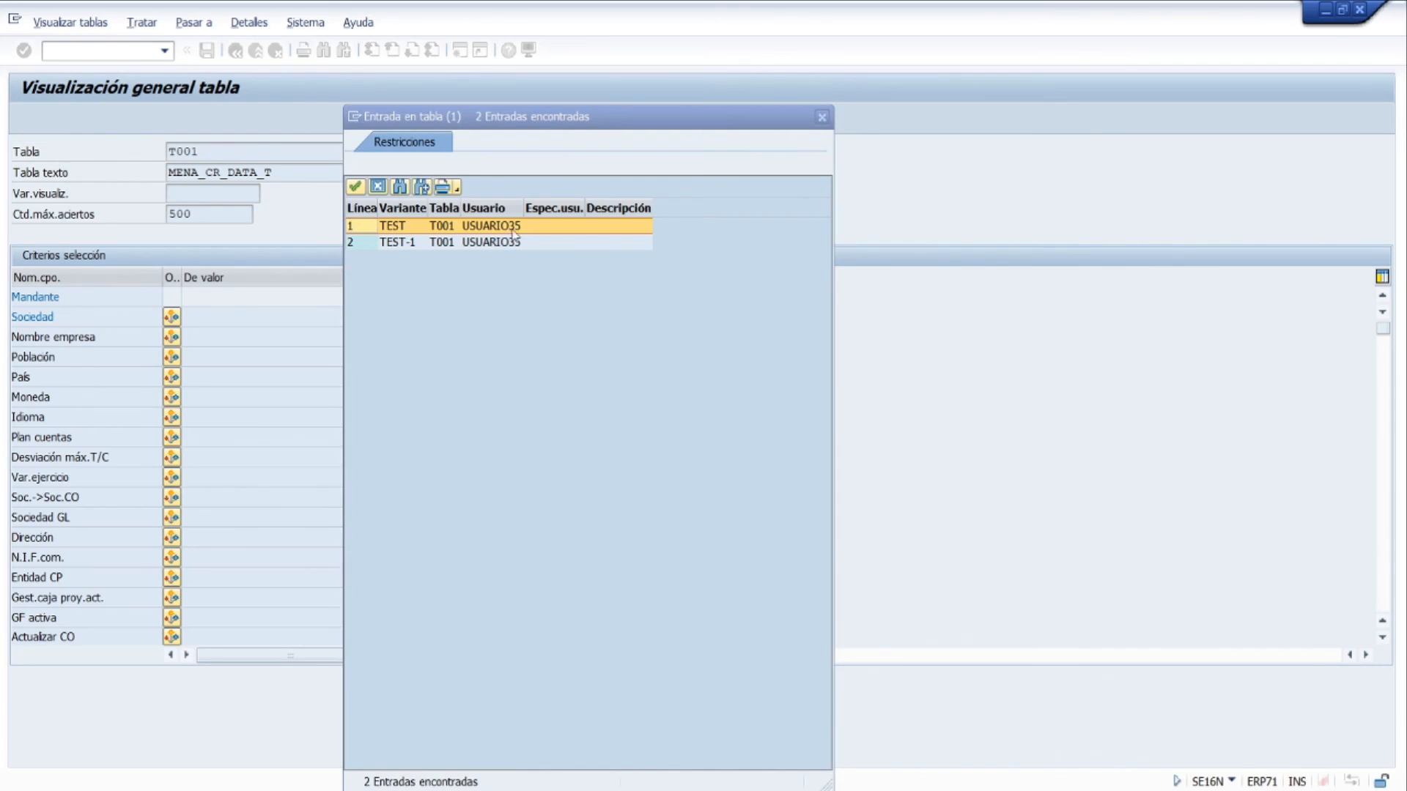
{"action": "left_click", "coordinate": [396, 242]}
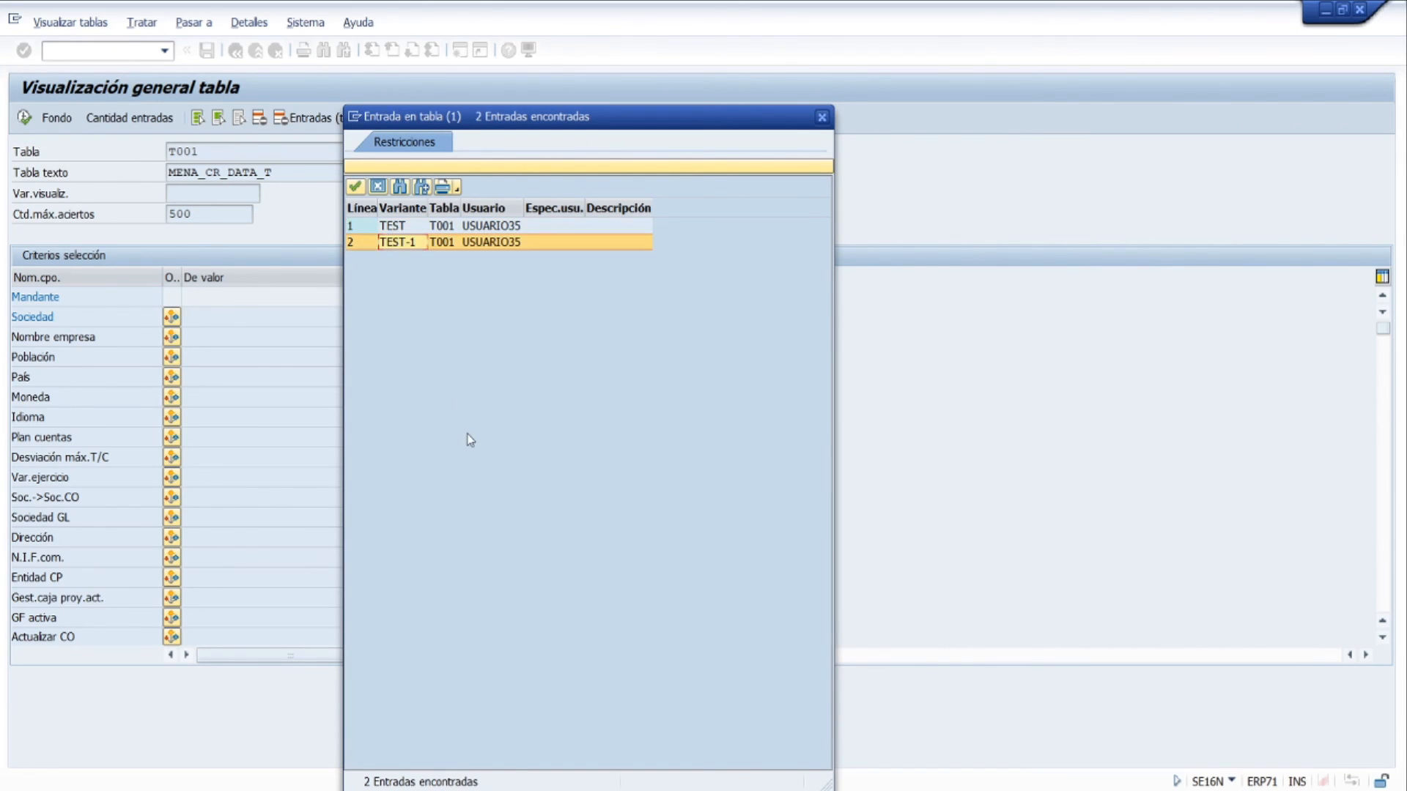
{"action": "double_click", "coordinate": [400, 245]}
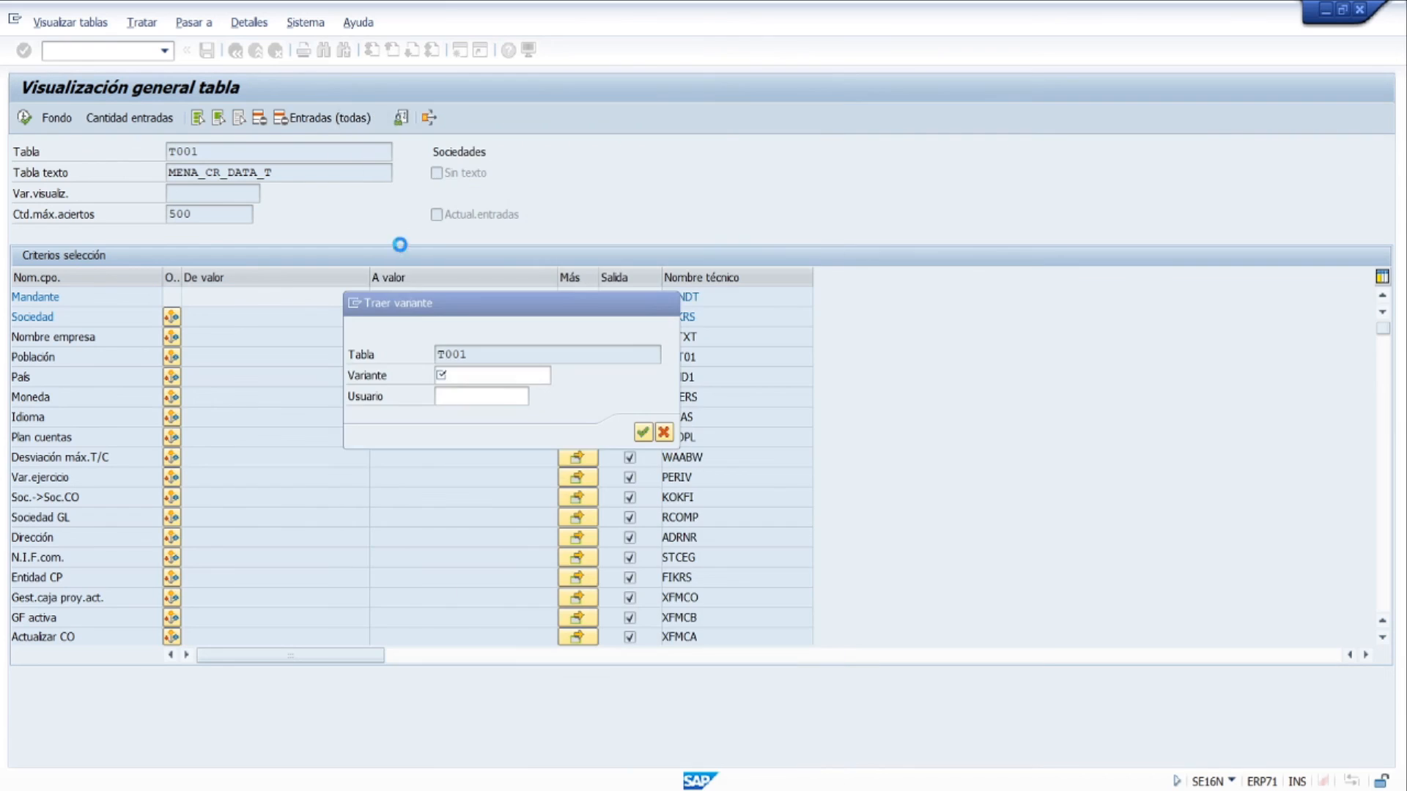
{"action": "left_click", "coordinate": [643, 433]}
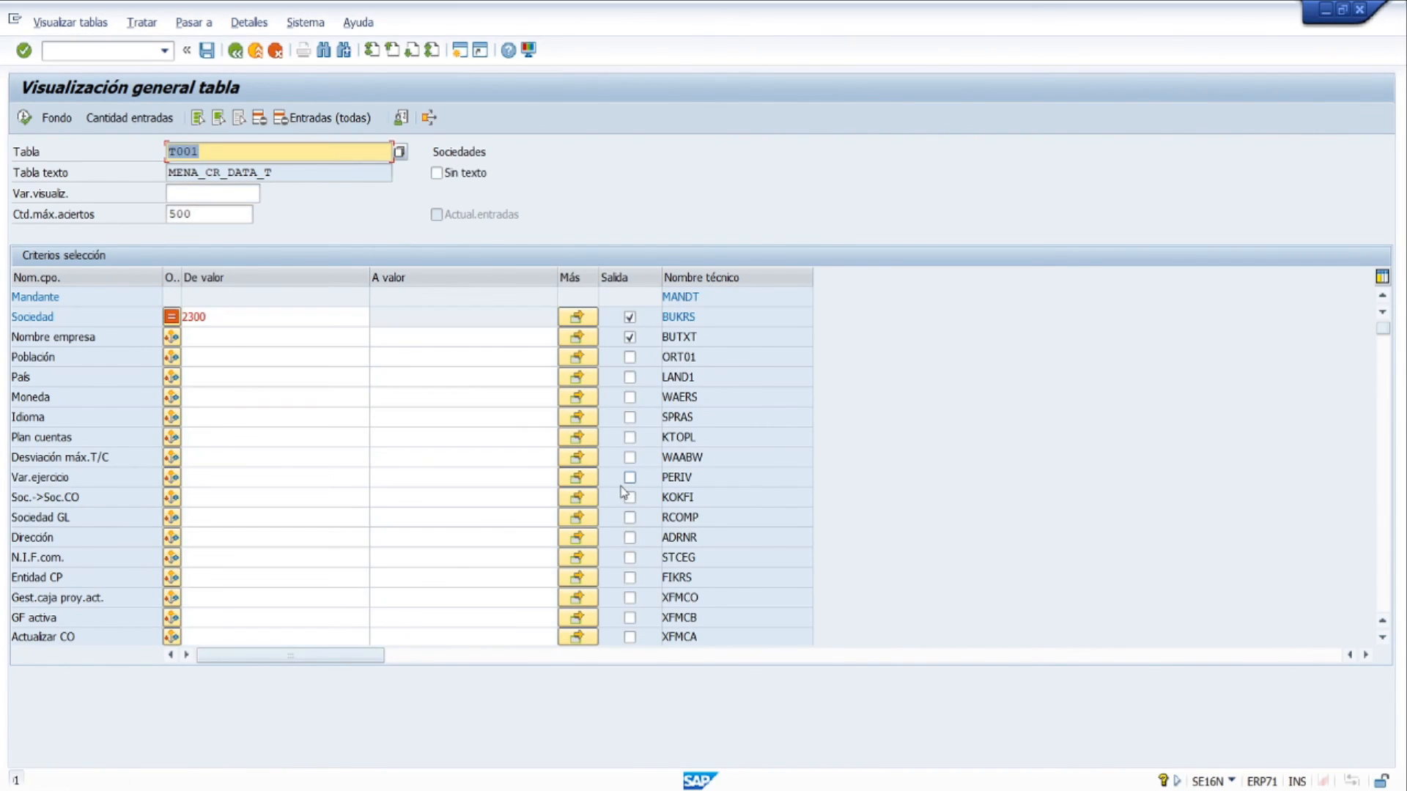